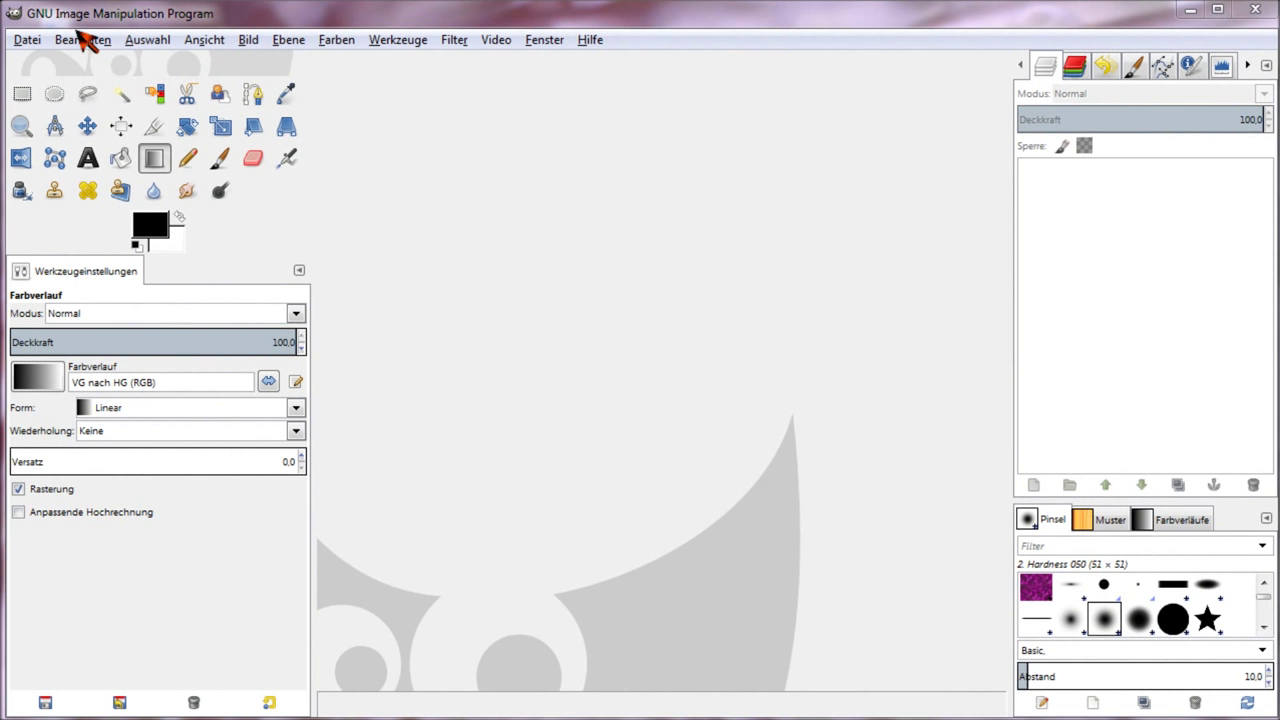
# - Create a new 300×600 px white image and set the zoom to 85 %
pyautogui.click(30, 42)
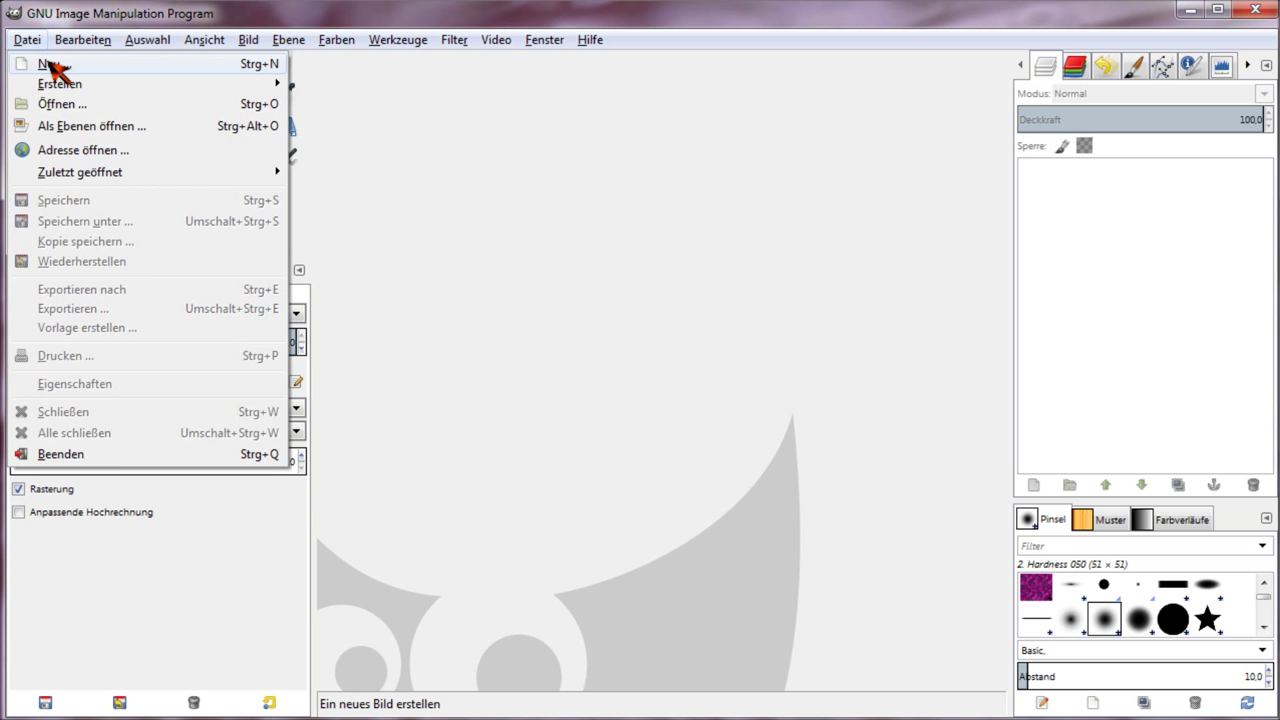
pyautogui.click(50, 64)
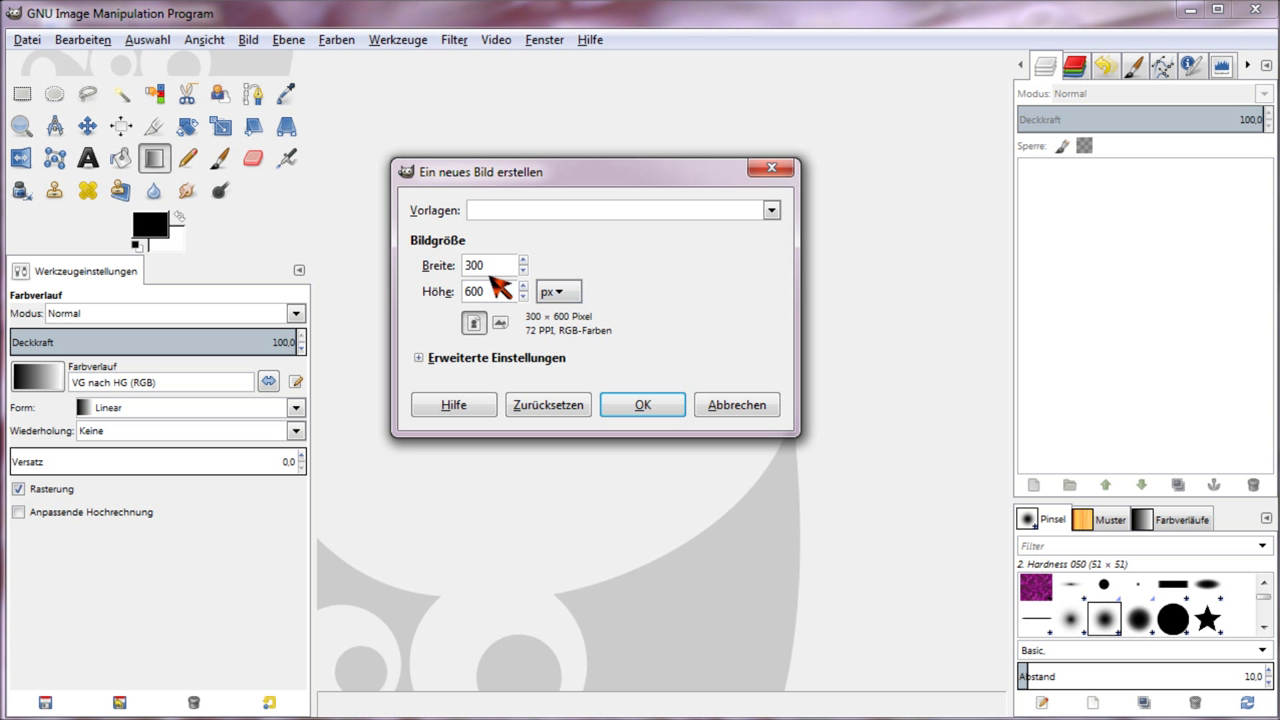
pyautogui.click(643, 405)
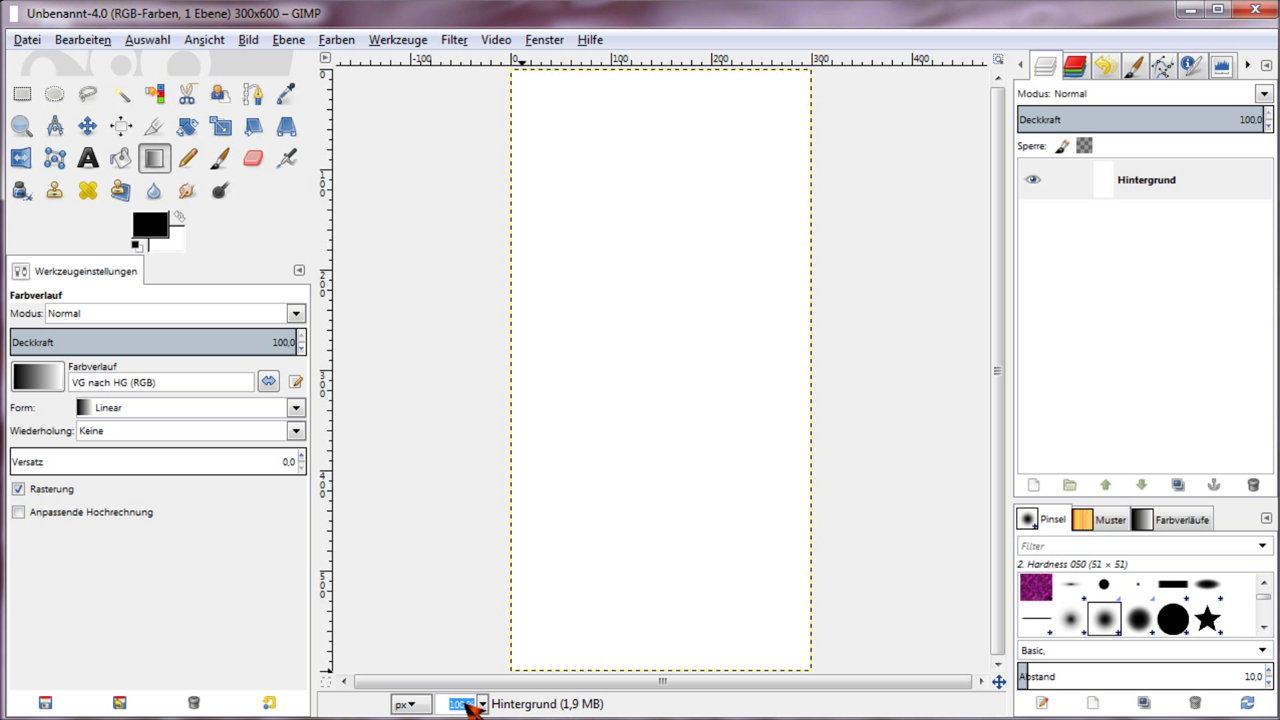
pyautogui.write('85')
pyautogui.press('Return')
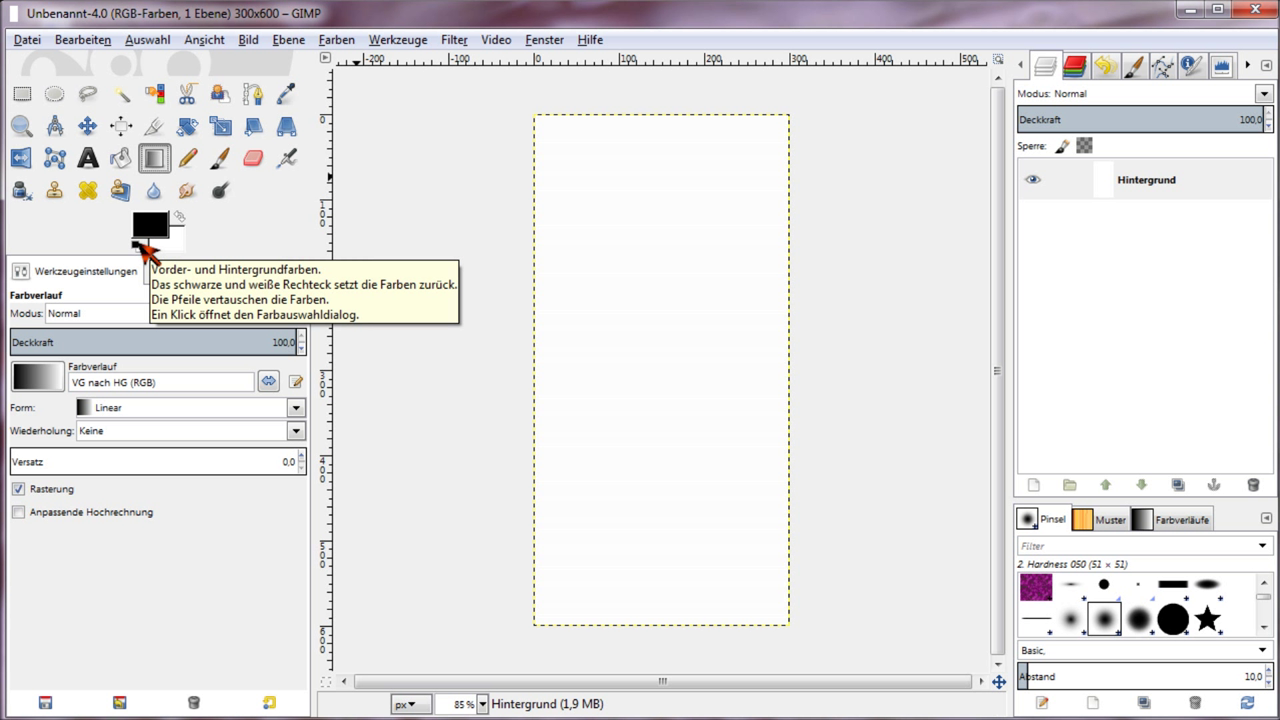
pyautogui.click(166, 244)
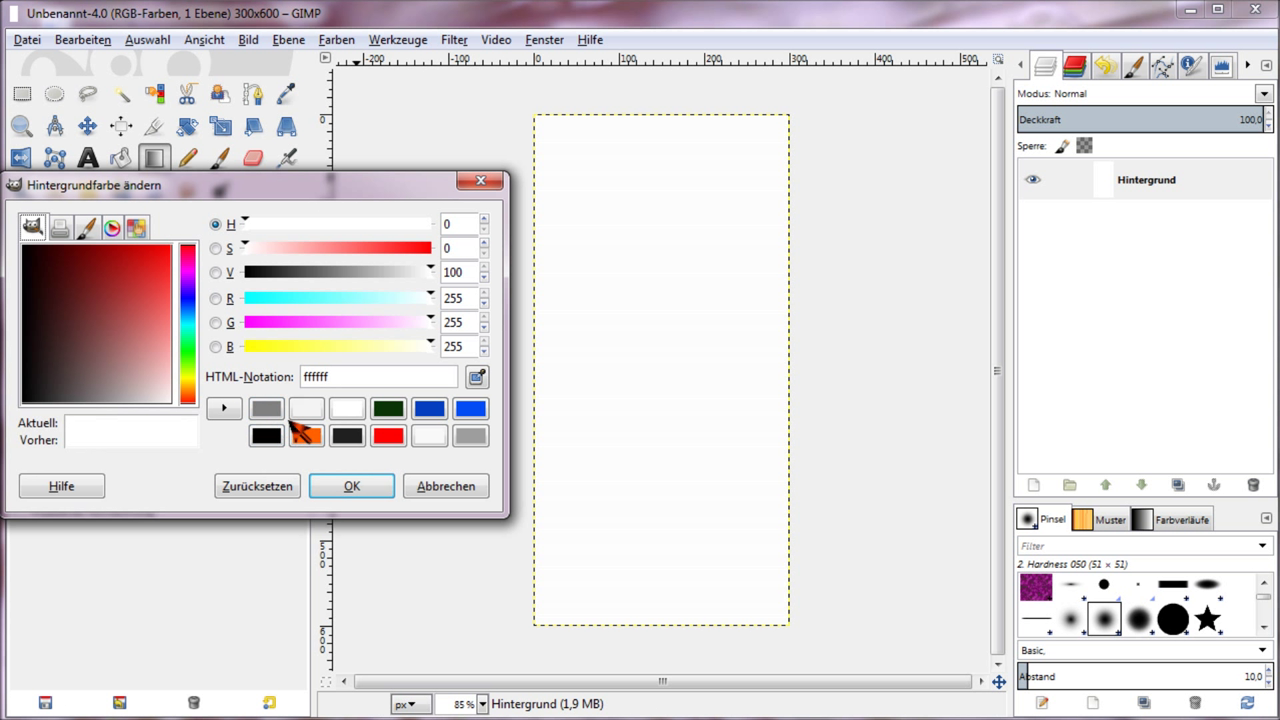
# - Set the background to grey 808080 and drag a Bi-linear gradient from canvas centre to top edge
pyautogui.click(266, 408)
pyautogui.click(351, 486)
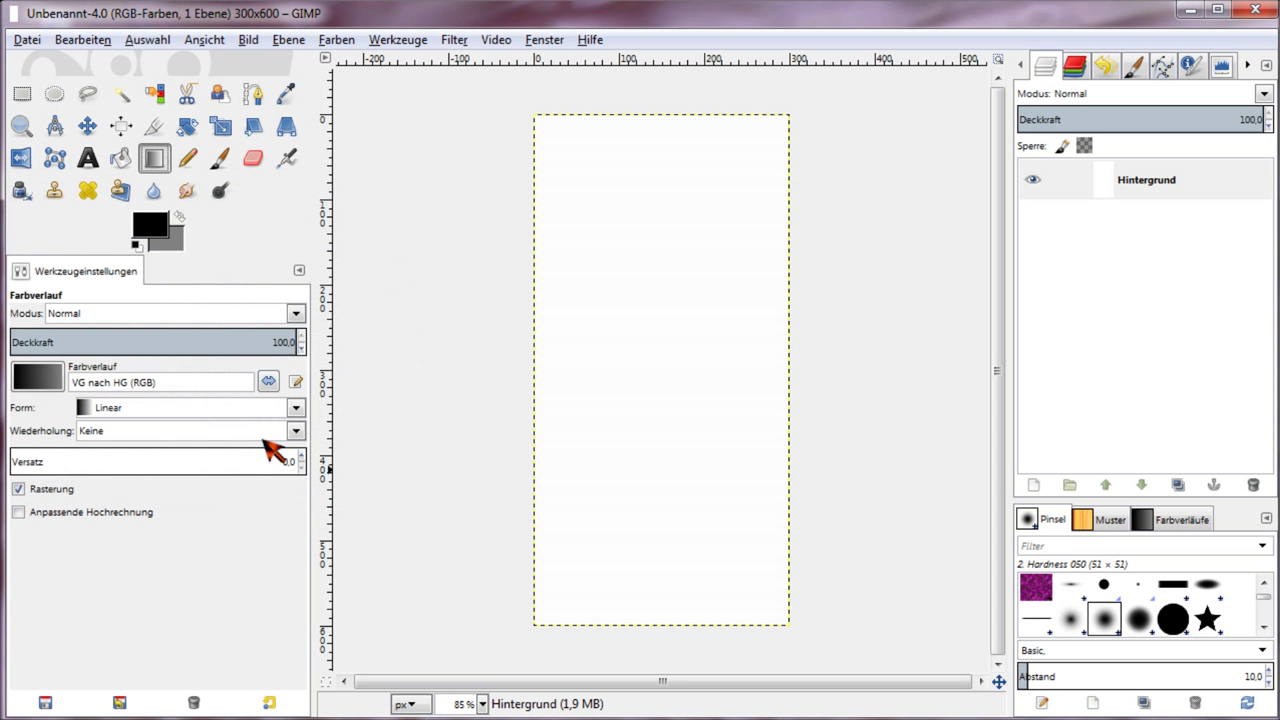
pyautogui.click(175, 414)
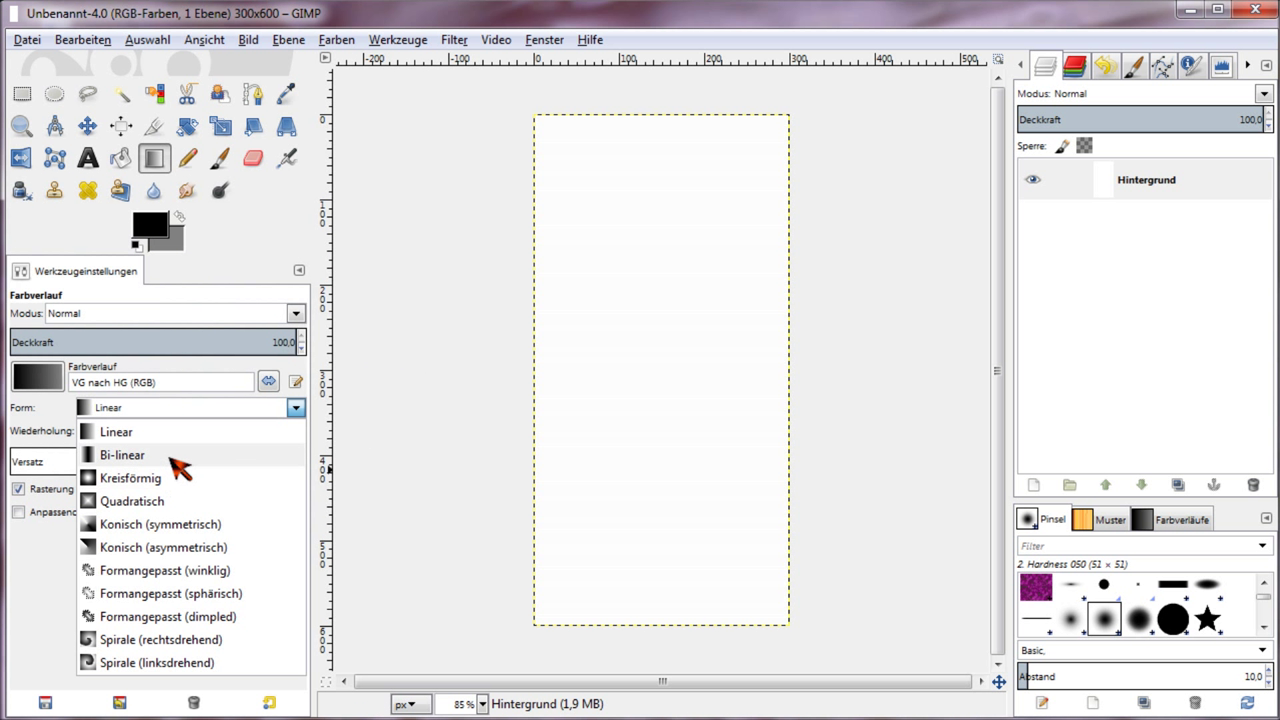
pyautogui.click(172, 455)
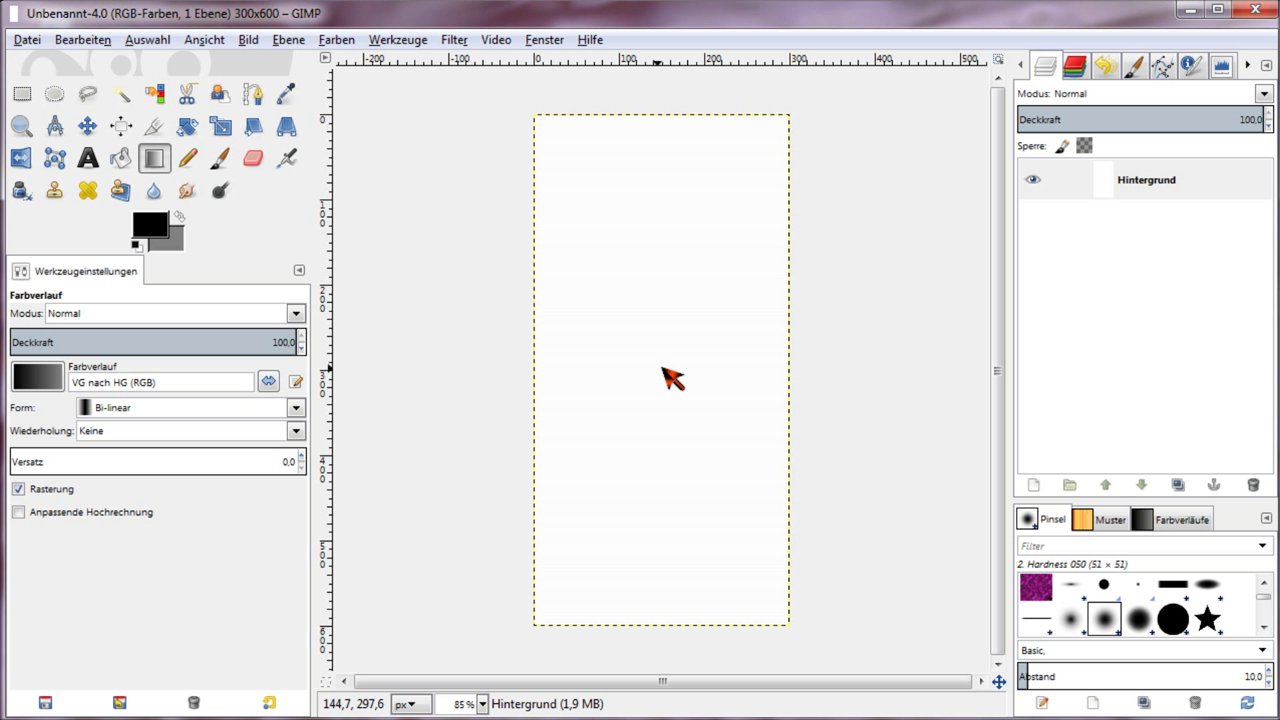
pyautogui.moveTo(661, 372); pyautogui.dragTo(657, 118)
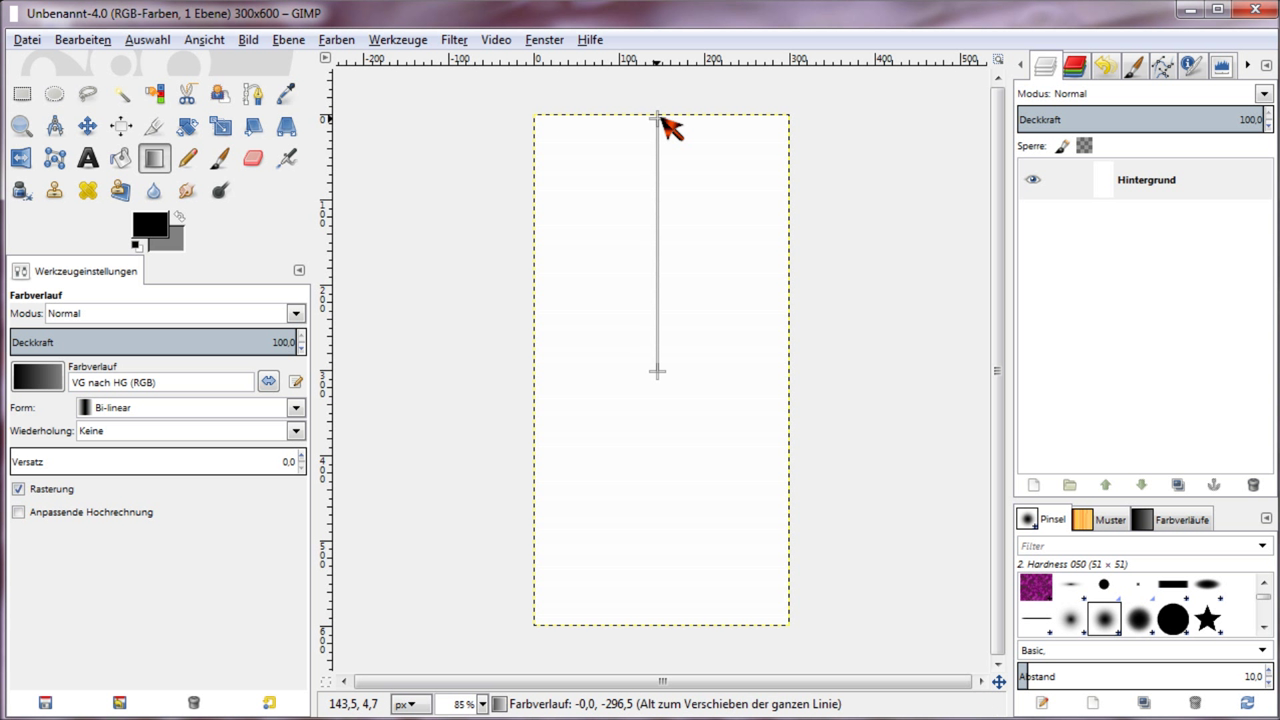
pyautogui.moveTo(658, 117); pyautogui.dragTo(658, 118)
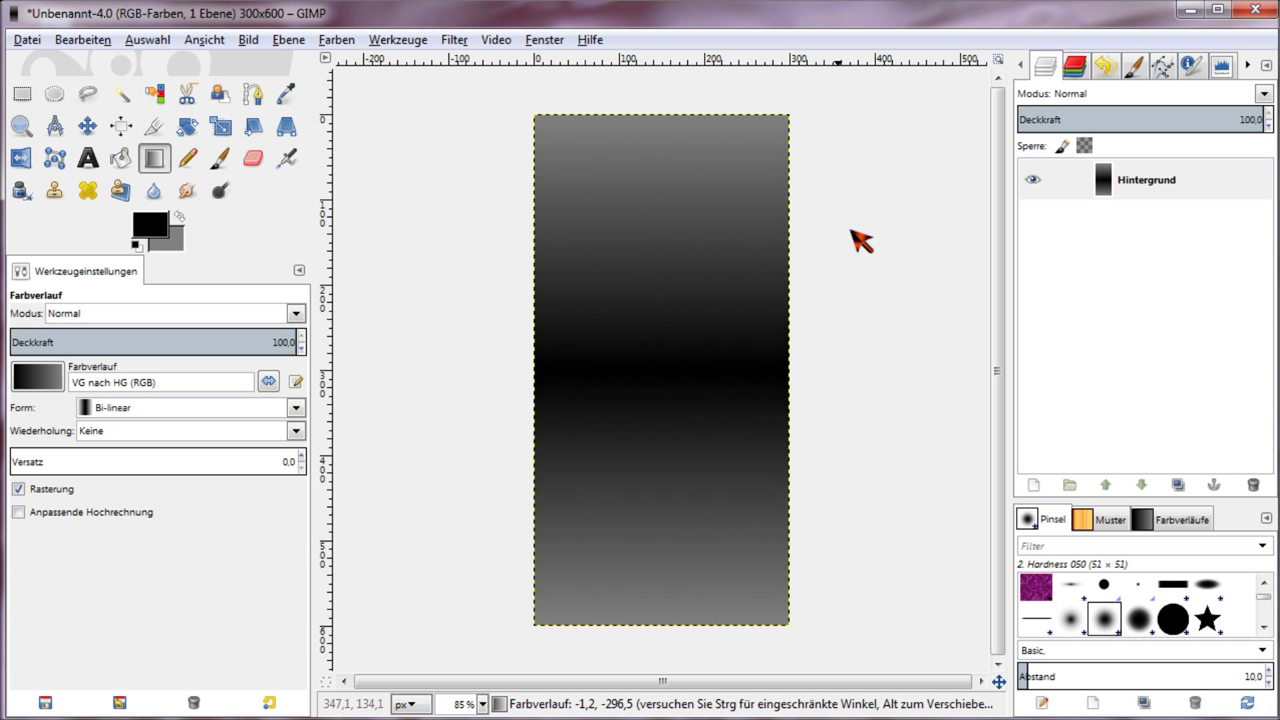
pyautogui.click(1206, 182)
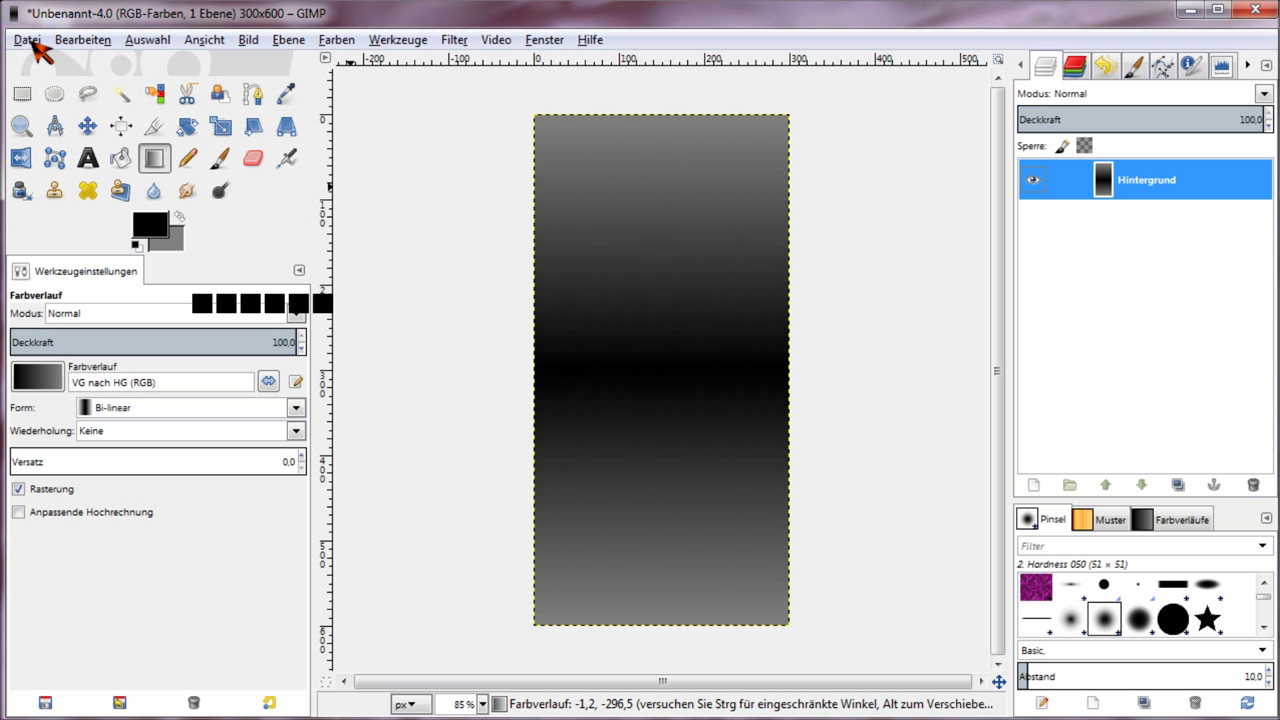
# - Save the image under the name HG-Kugel_001 in the Kugel folder
pyautogui.click(30, 42)
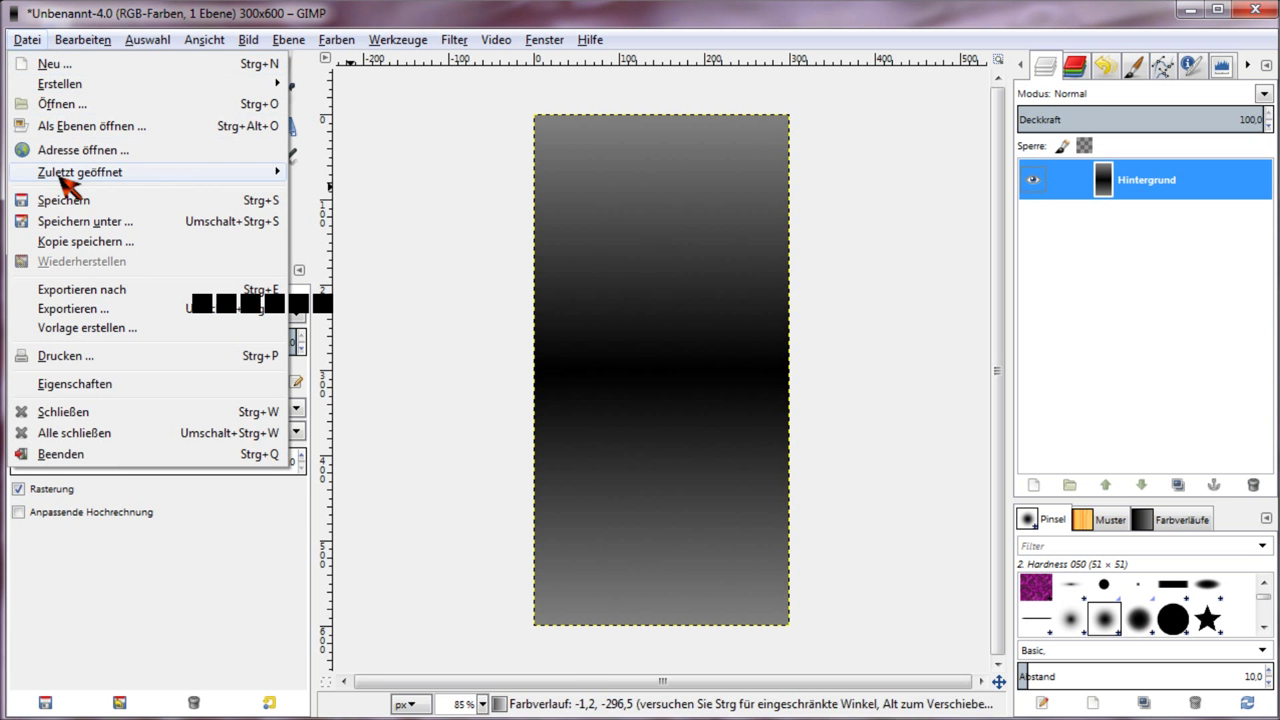
pyautogui.click(76, 201)
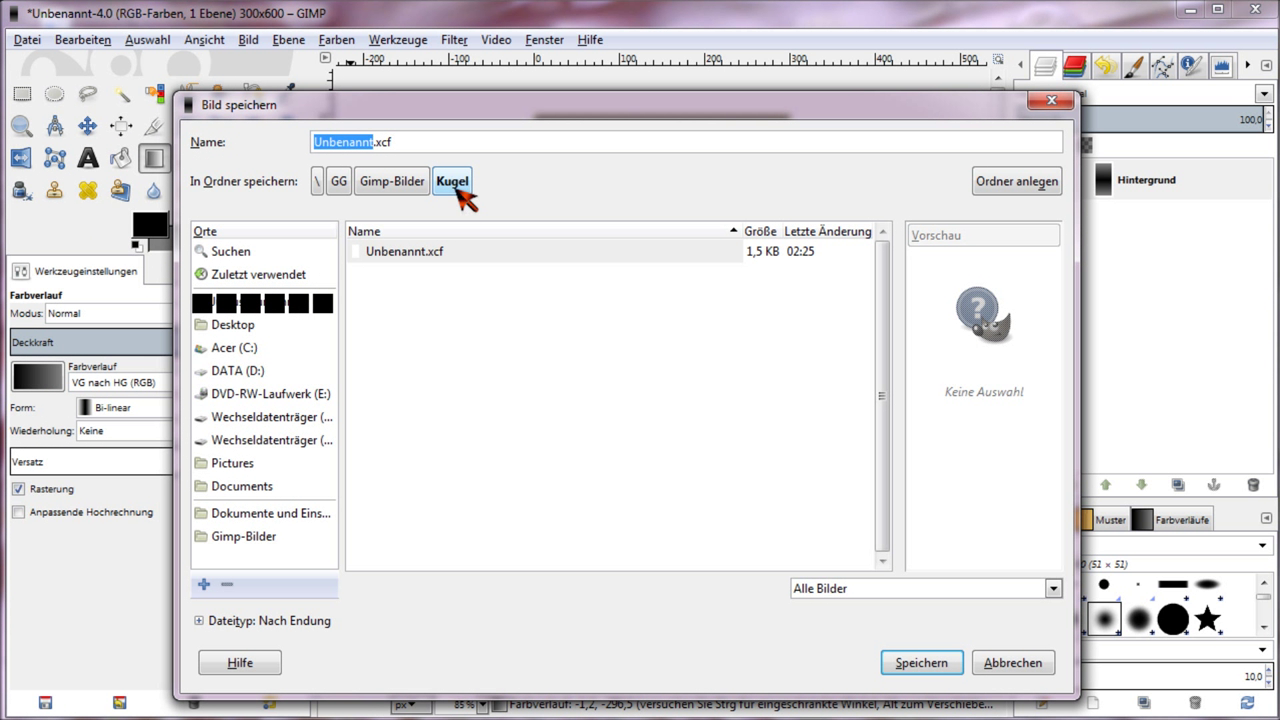
pyautogui.moveTo(396, 143); pyautogui.dragTo(286, 142)
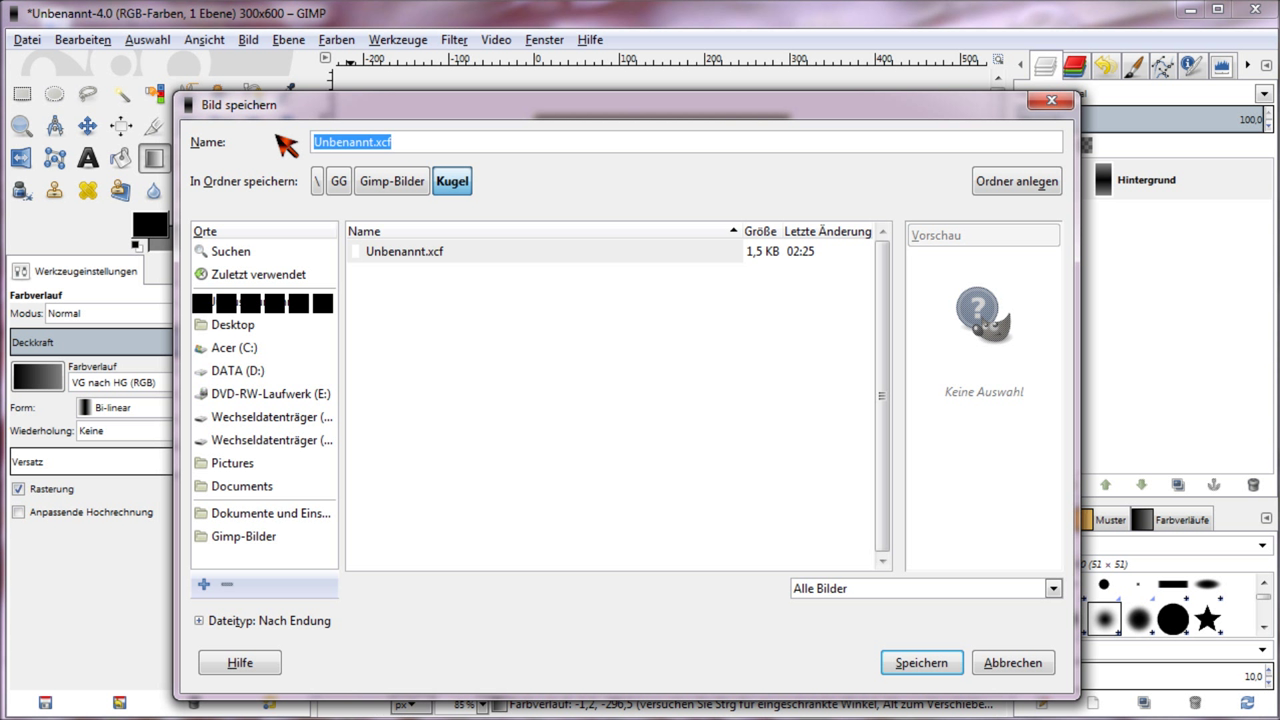
pyautogui.write('HG-Kugel_001')
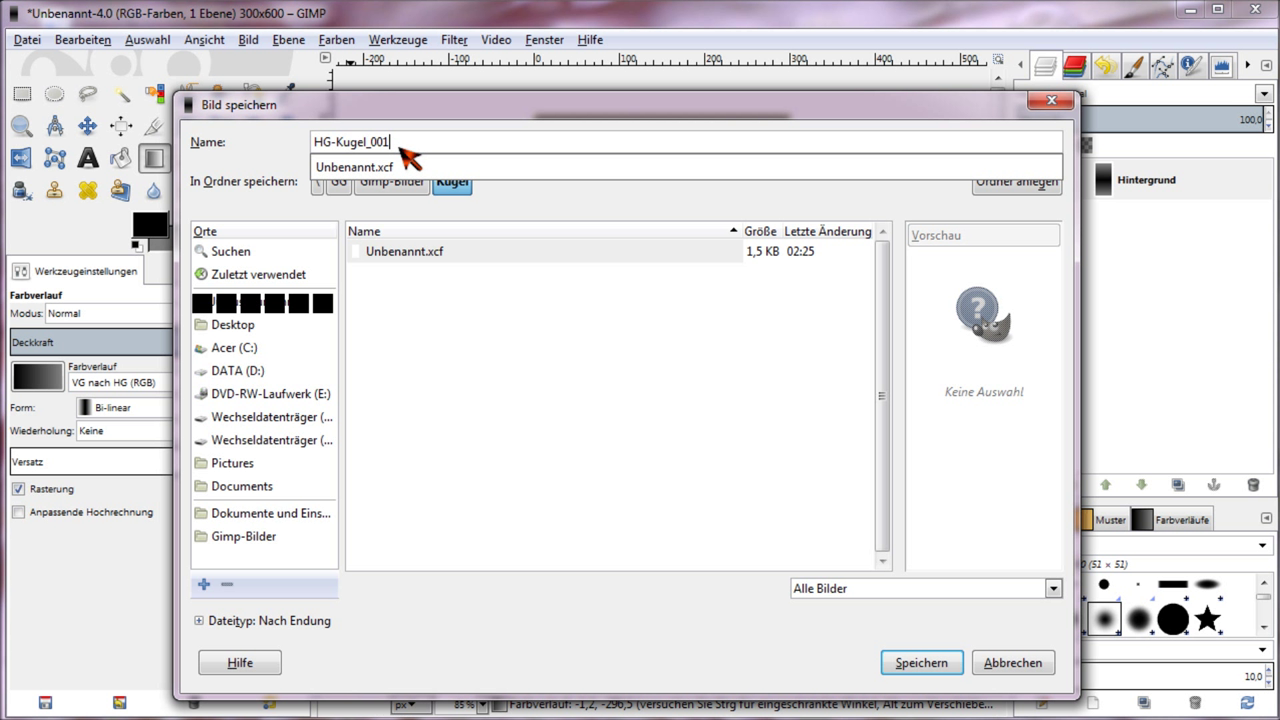
pyautogui.click(922, 661)
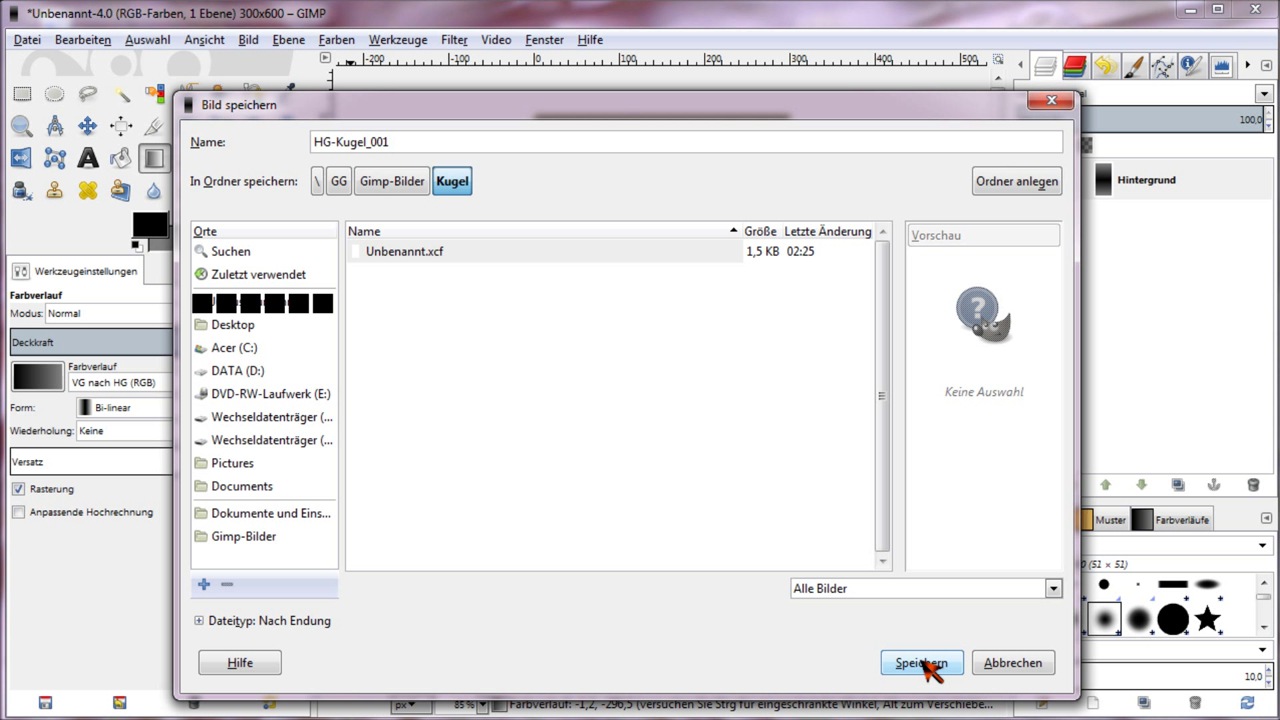
pyautogui.click(922, 663)
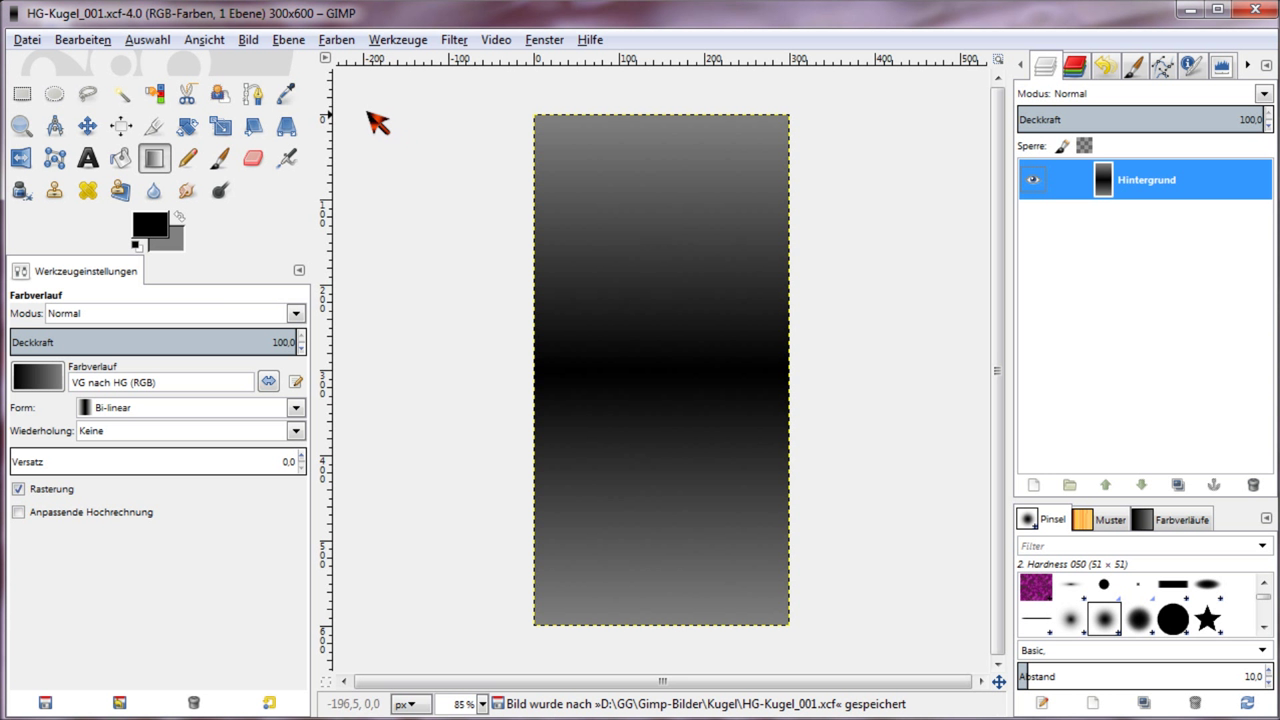
# - Create a second new 300×600 px image
pyautogui.click(36, 43)
pyautogui.click(48, 64)
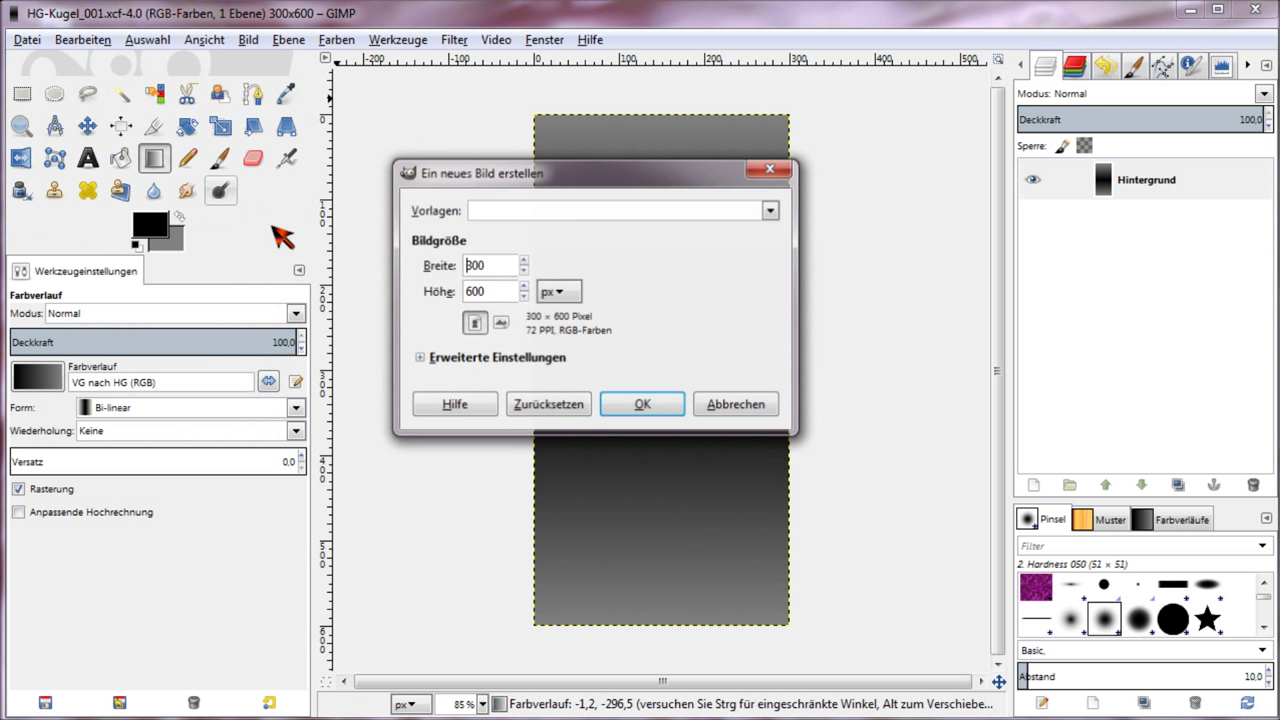
pyautogui.click(640, 404)
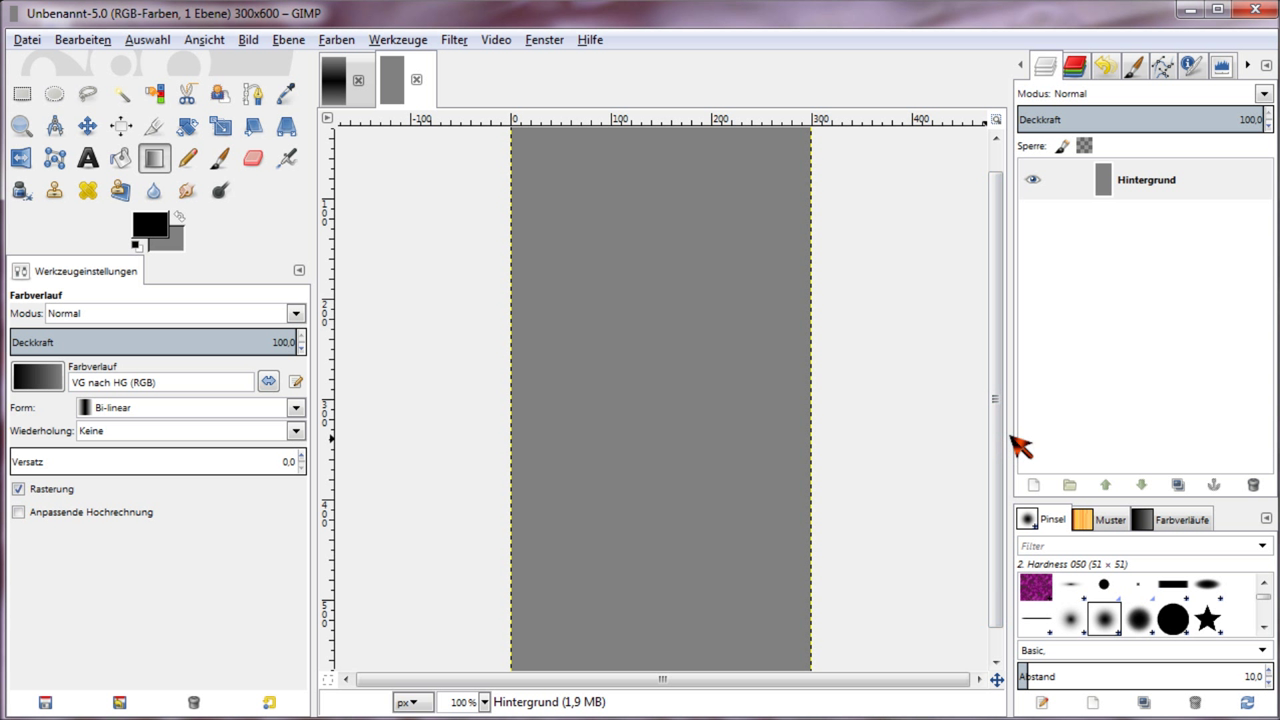
pyautogui.scroll(-1, 1000, 528)
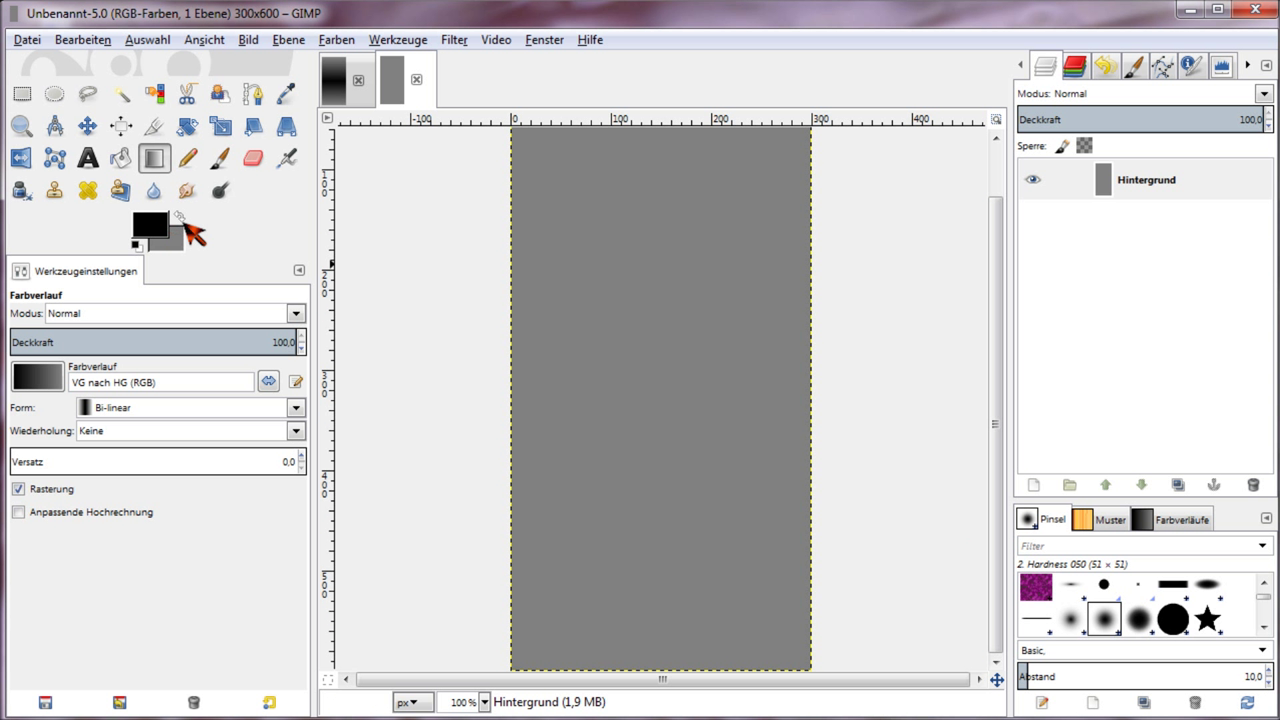
# - Swap colours, set the background to light grey f3f3f3, and set the gradient shape to Linear
pyautogui.click(181, 216)
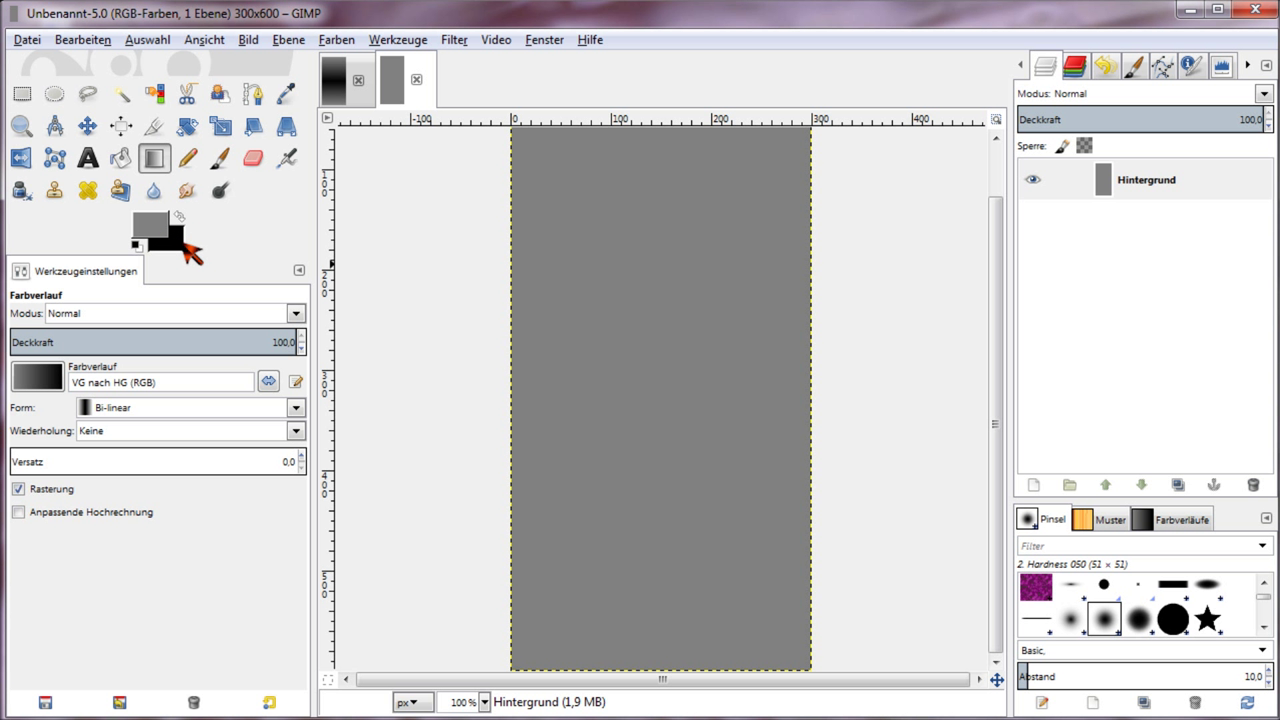
pyautogui.click(183, 244)
pyautogui.click(313, 415)
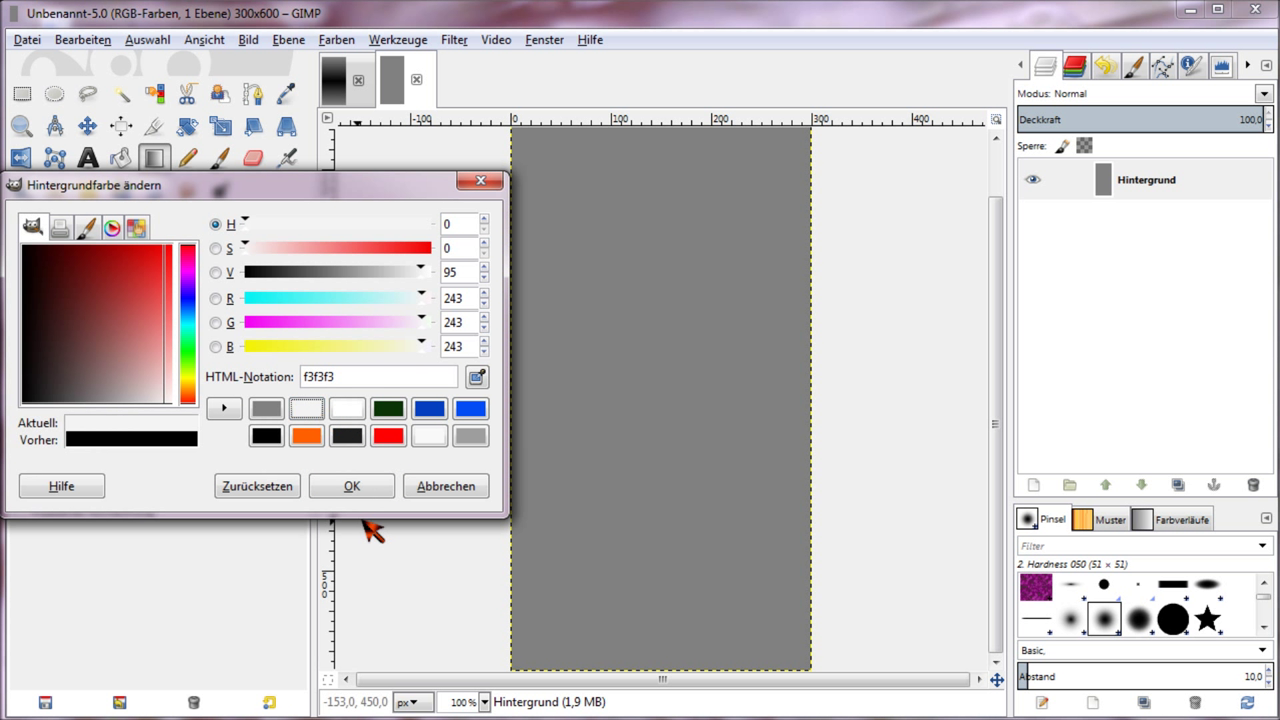
pyautogui.click(356, 486)
pyautogui.click(195, 412)
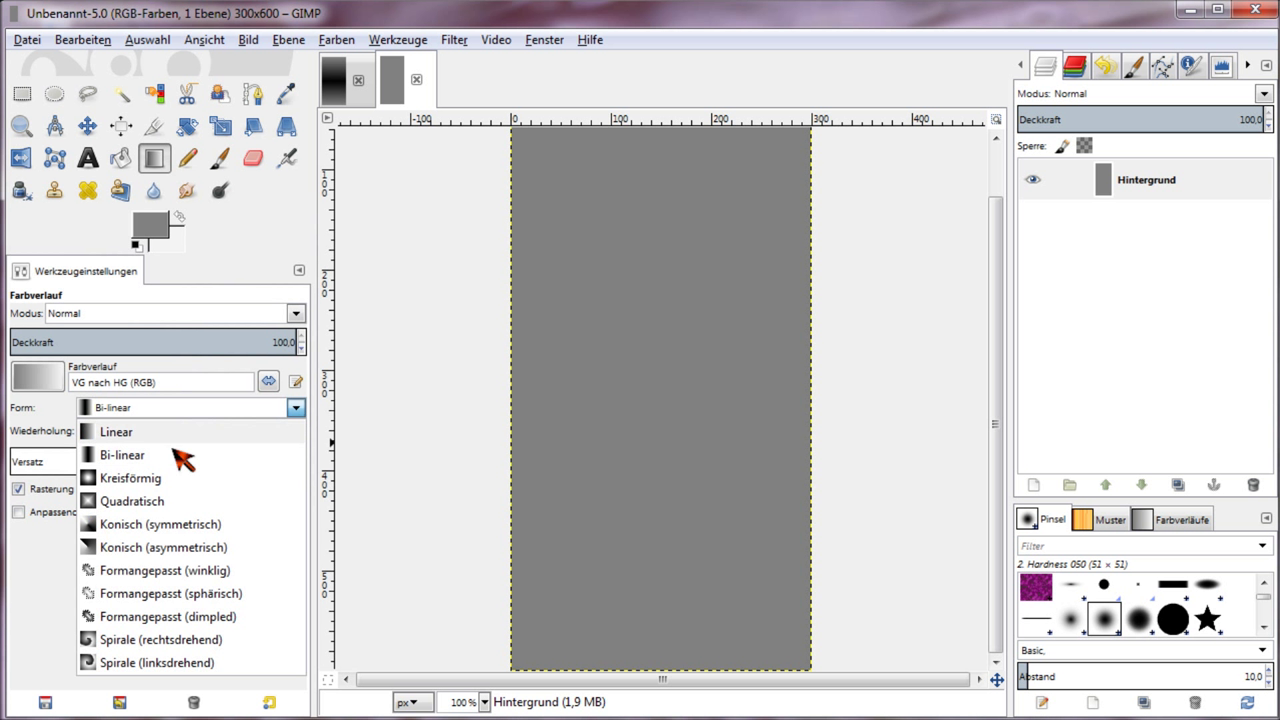
pyautogui.click(164, 433)
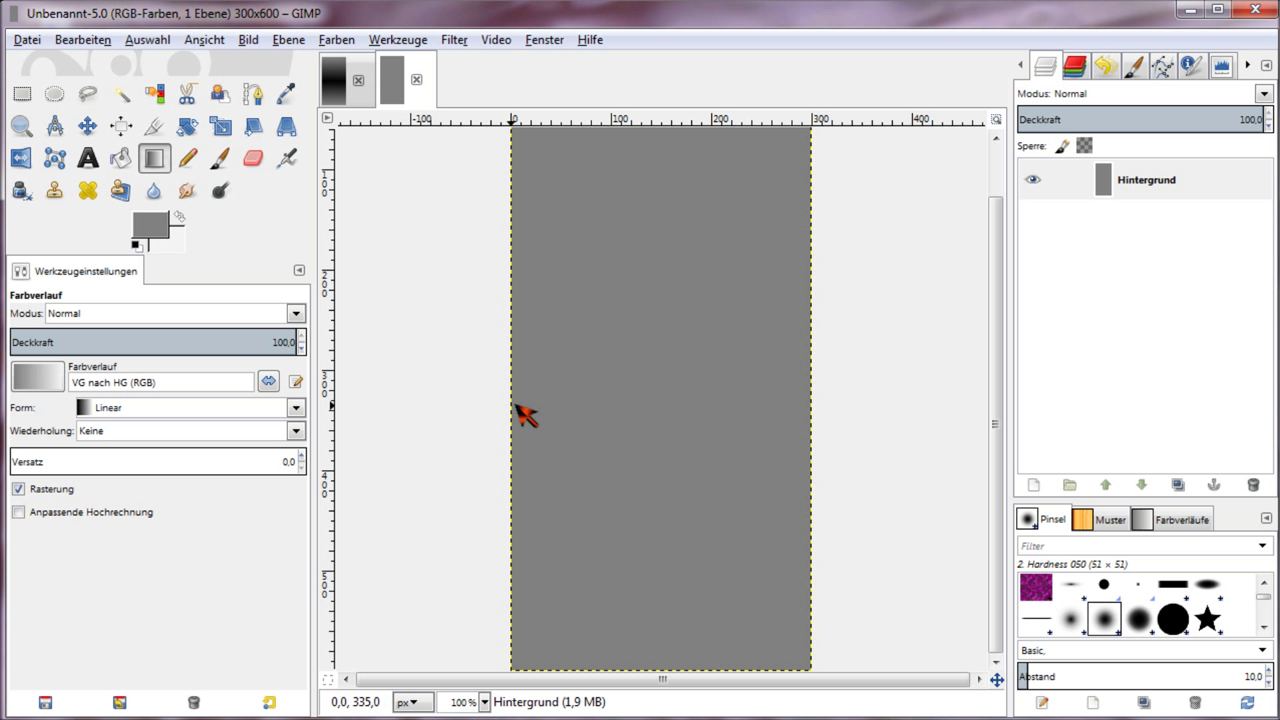
# - Drag a linear gradient from the left edge to the right edge and zoom to 85 %
pyautogui.moveTo(507, 406); pyautogui.dragTo(814, 406)
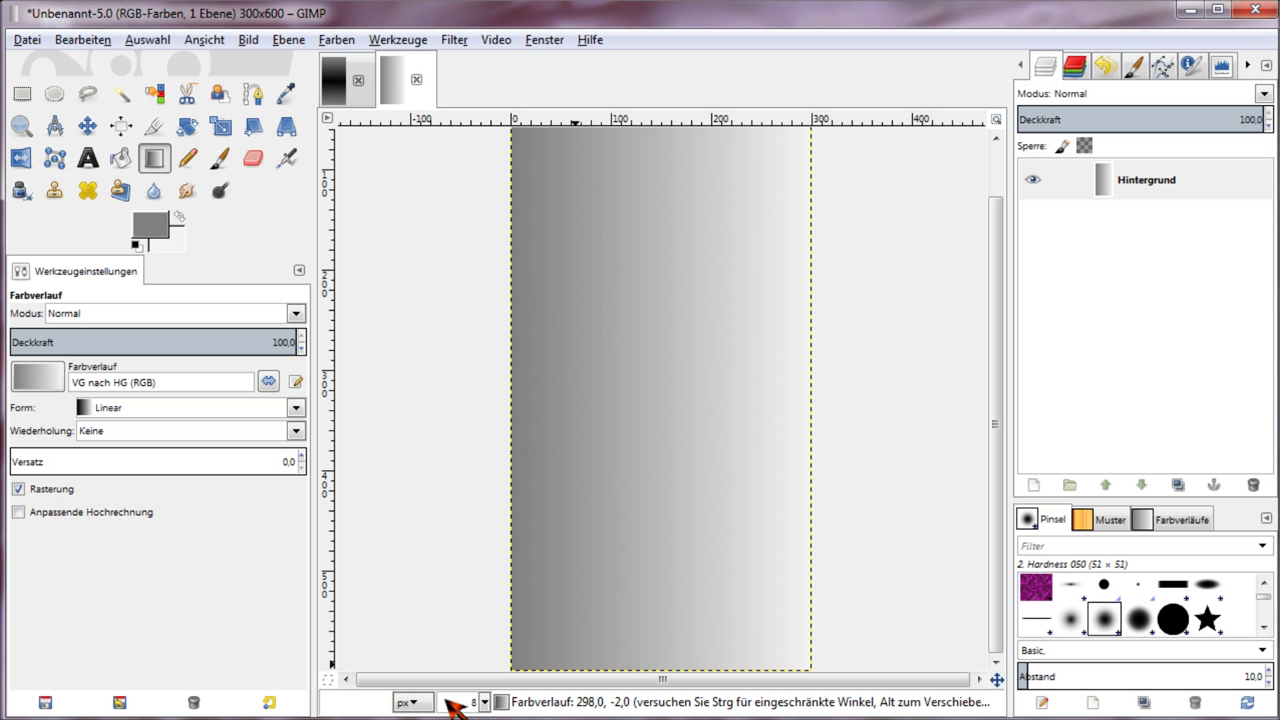
pyautogui.write('5')
pyautogui.press('Return')
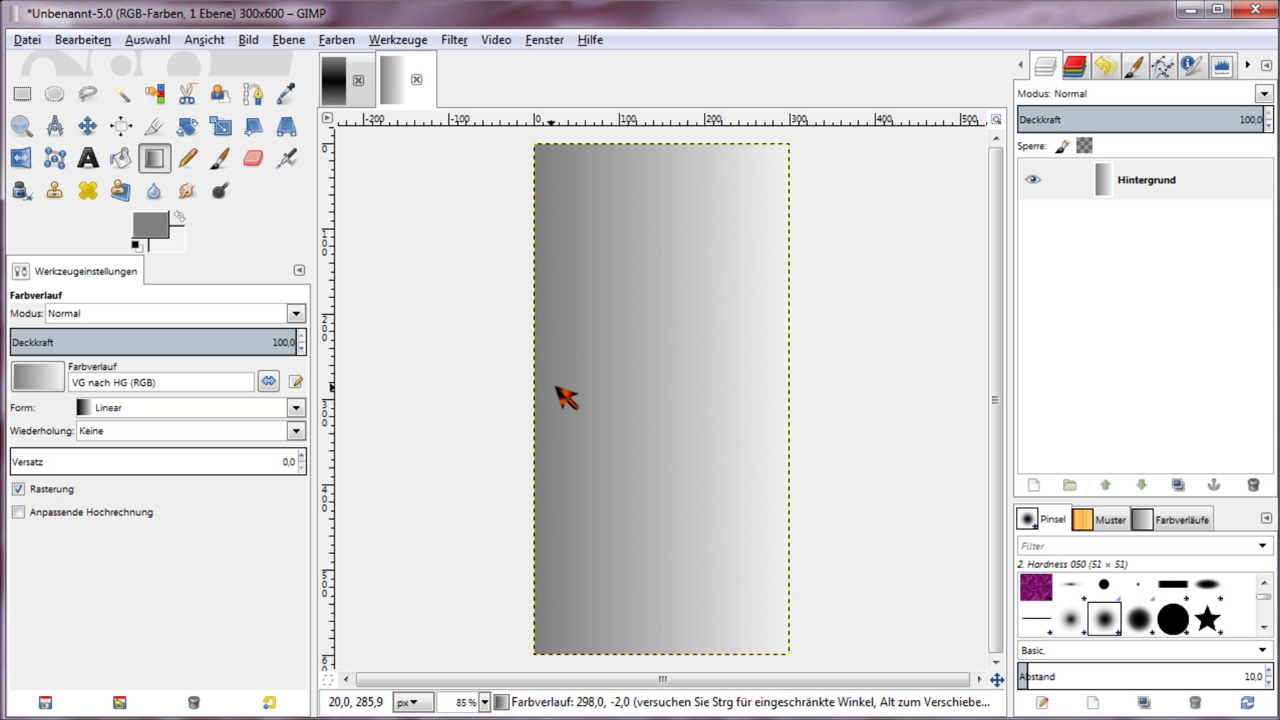
pyautogui.click(1148, 188)
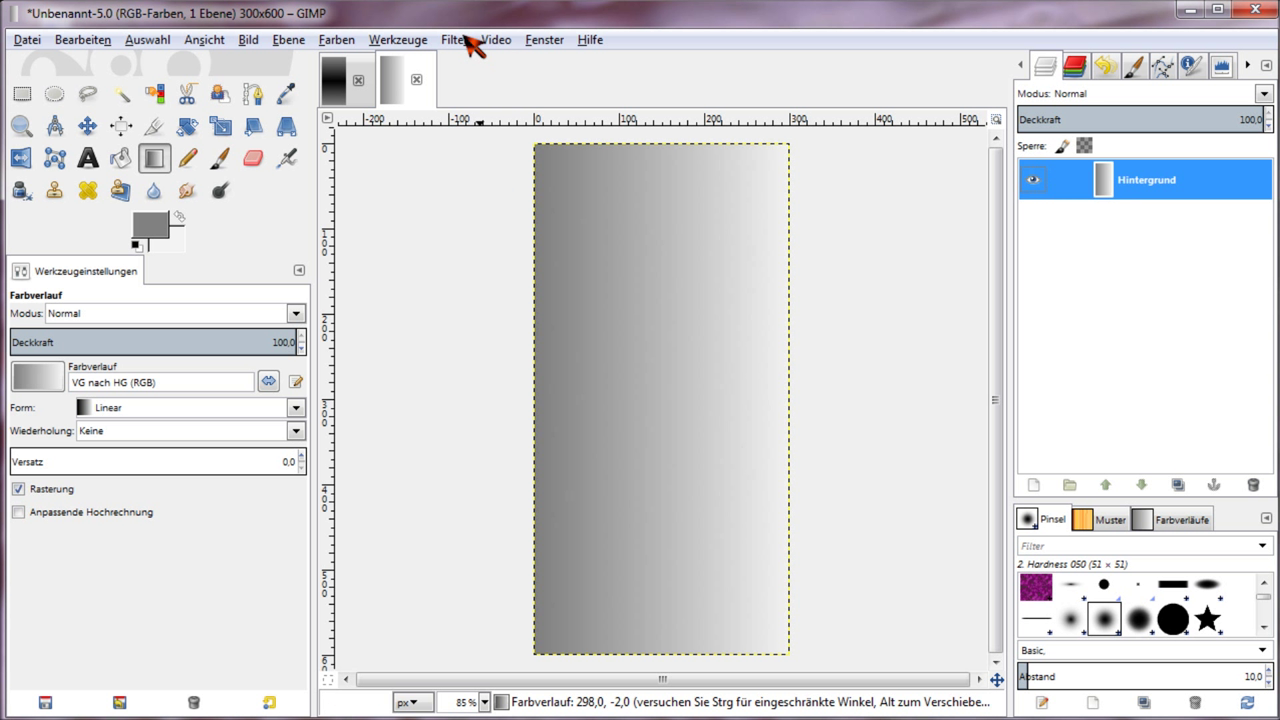
# - In Map Object, map onto a sphere with a transparent background and live preview
pyautogui.click(455, 40)
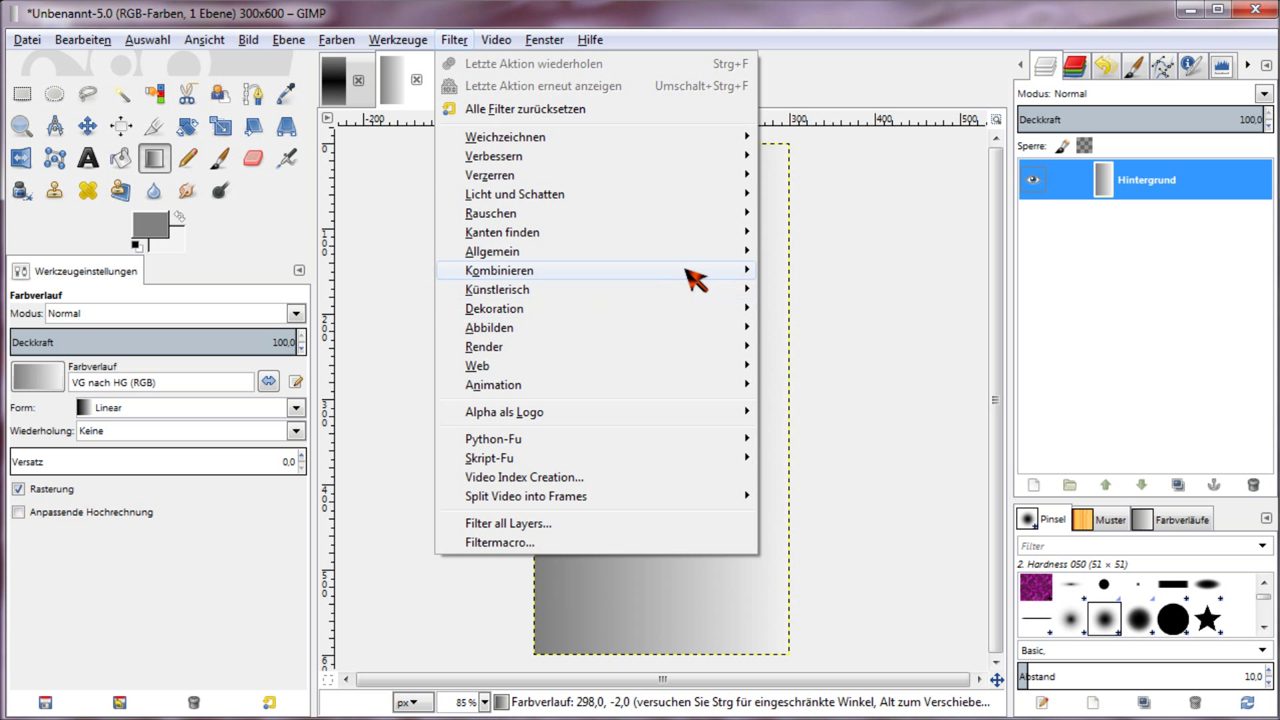
pyautogui.moveTo(489, 327)
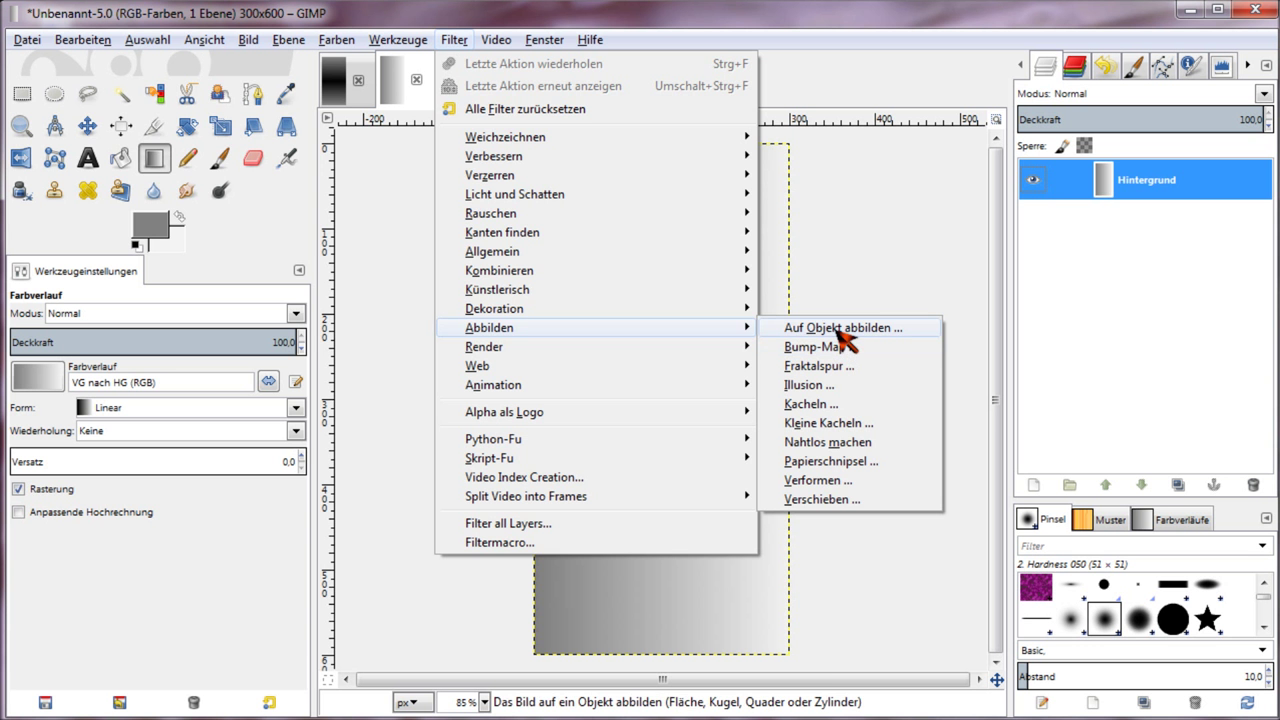
pyautogui.click(838, 329)
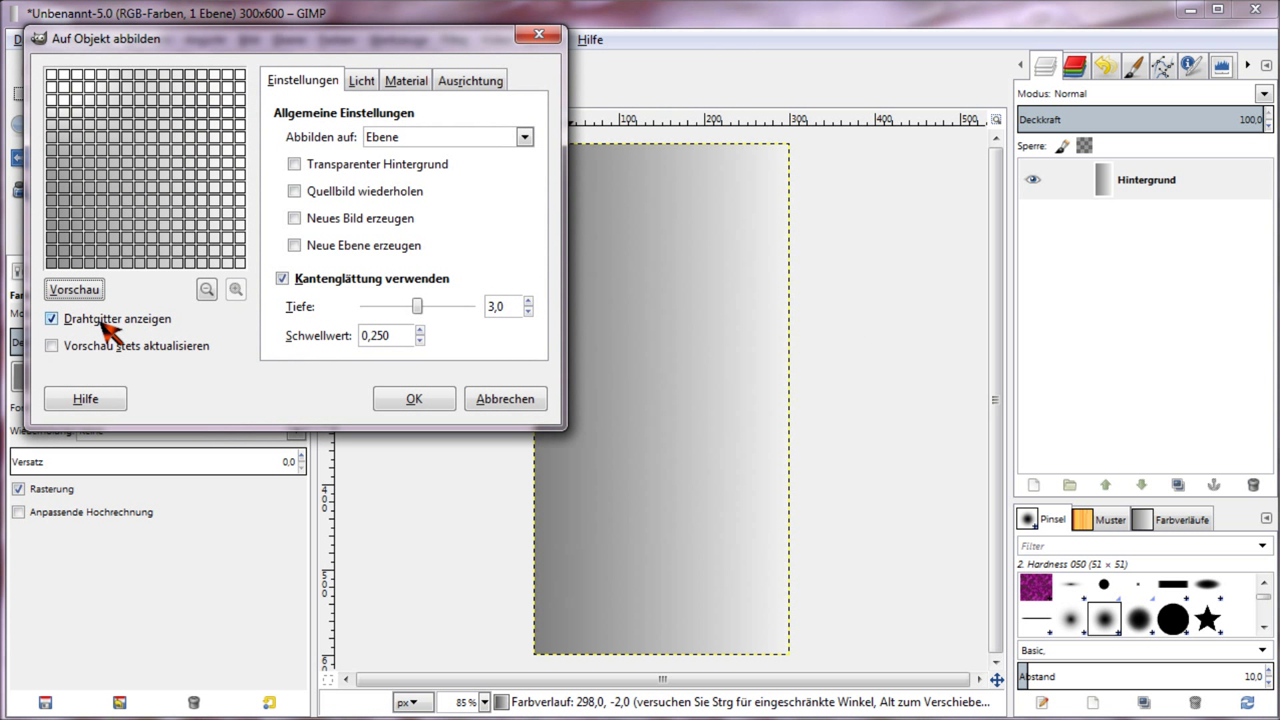
pyautogui.click(102, 320)
pyautogui.click(100, 345)
pyautogui.click(295, 165)
pyautogui.click(395, 140)
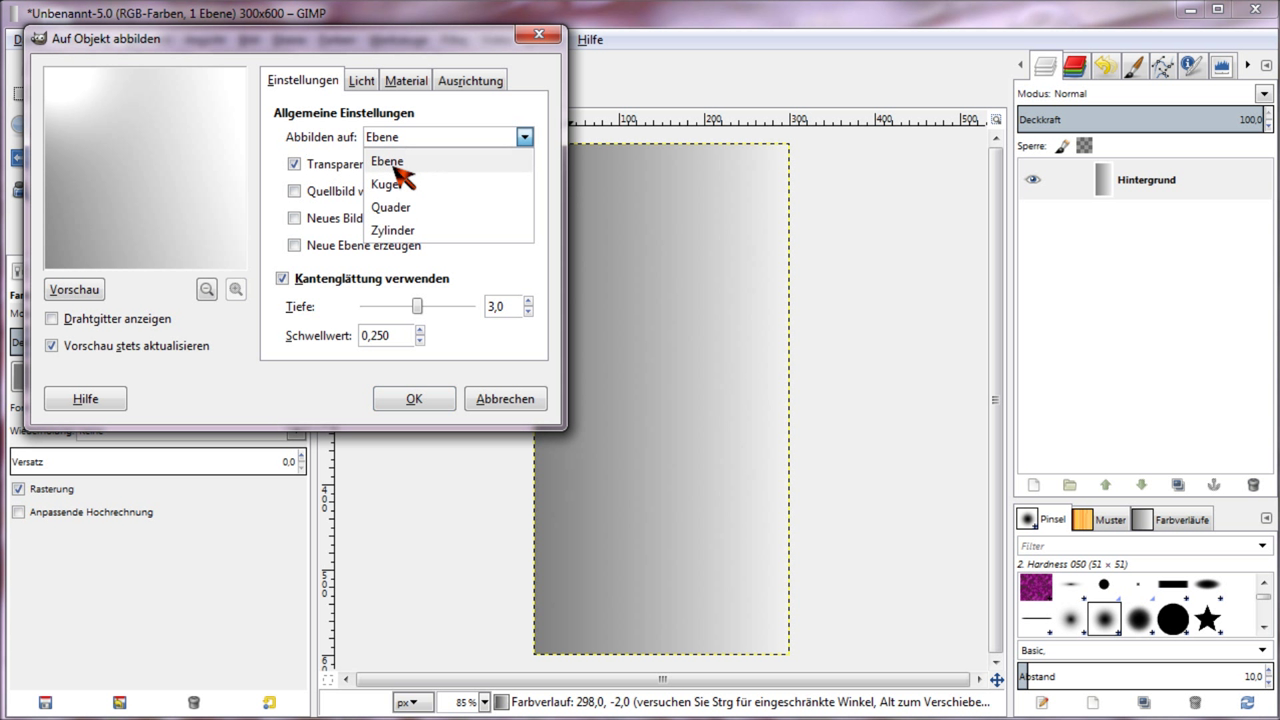
pyautogui.click(400, 185)
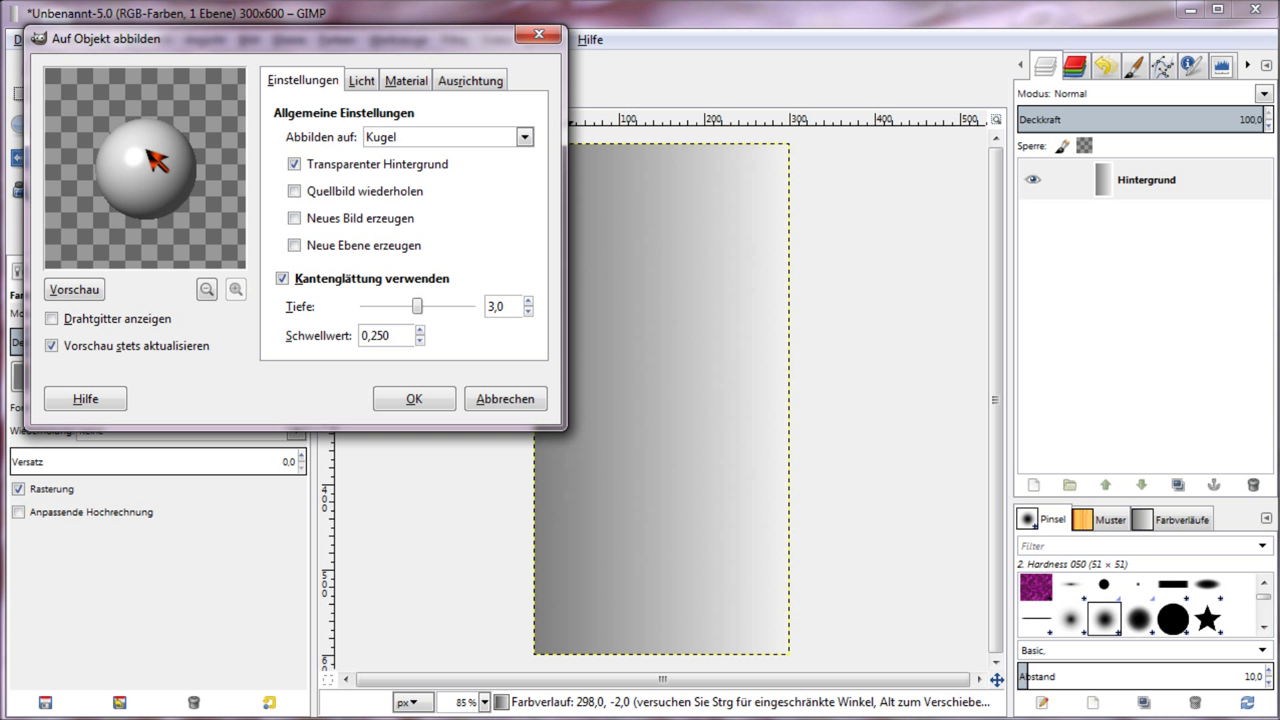
# - Set the material's specular reflection to 0.10 and render the sphere
pyautogui.click(420, 80)
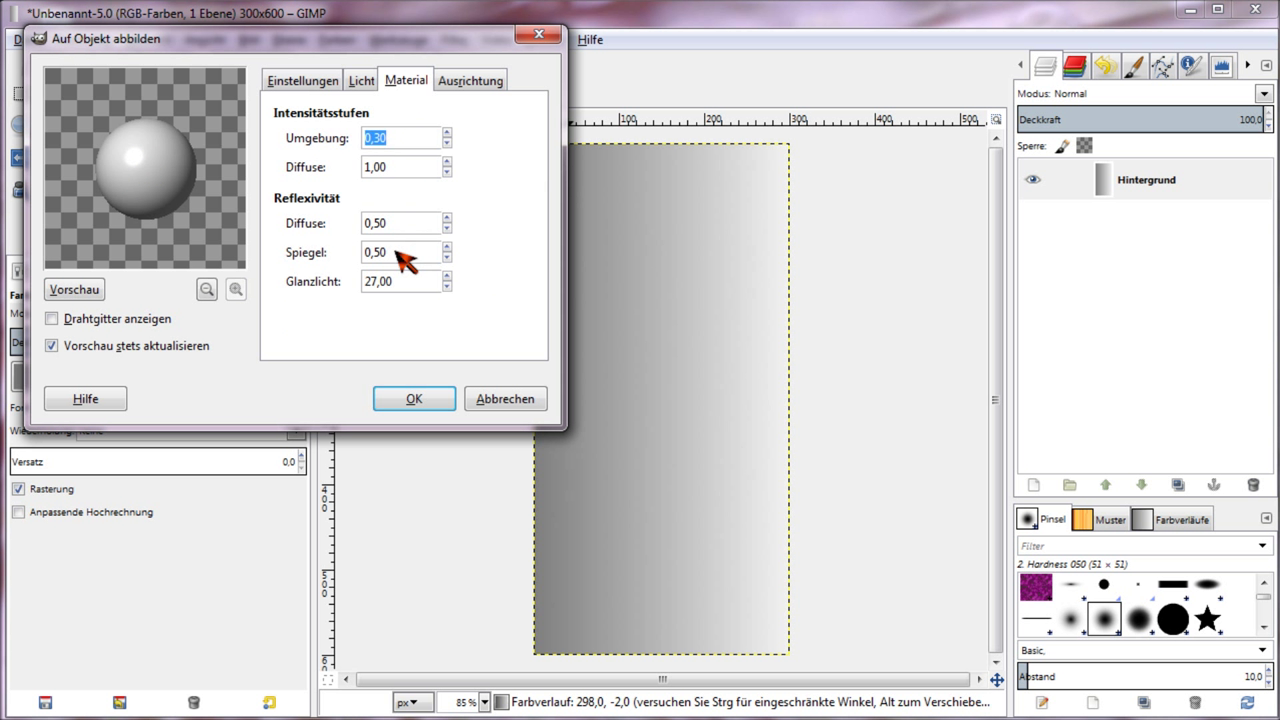
pyautogui.moveTo(377, 251); pyautogui.dragTo(389, 252)
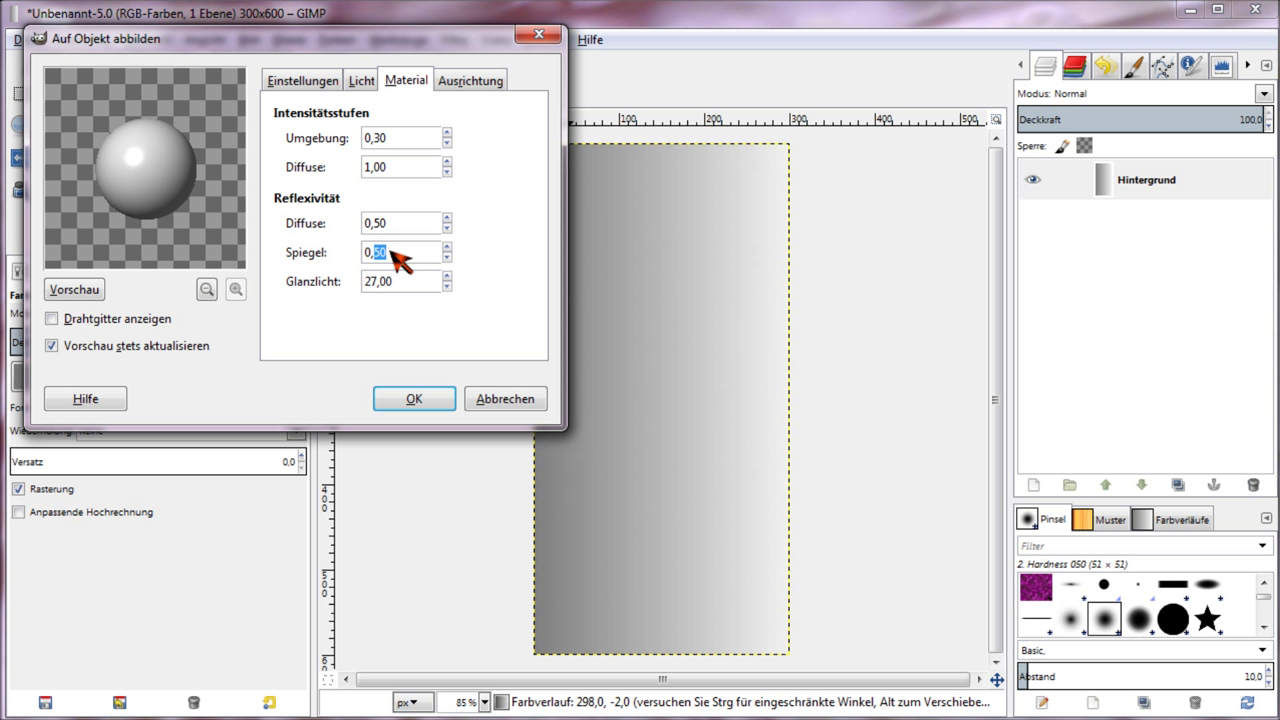
pyautogui.press('Tab')
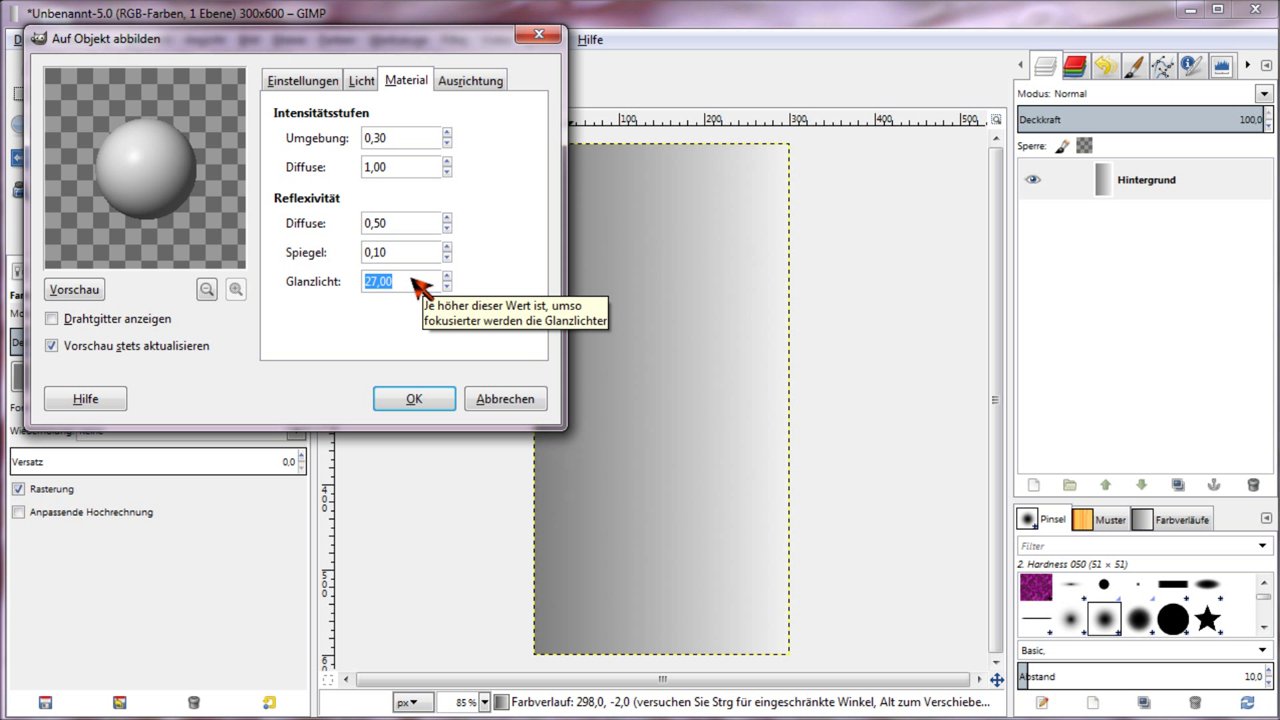
pyautogui.click(420, 399)
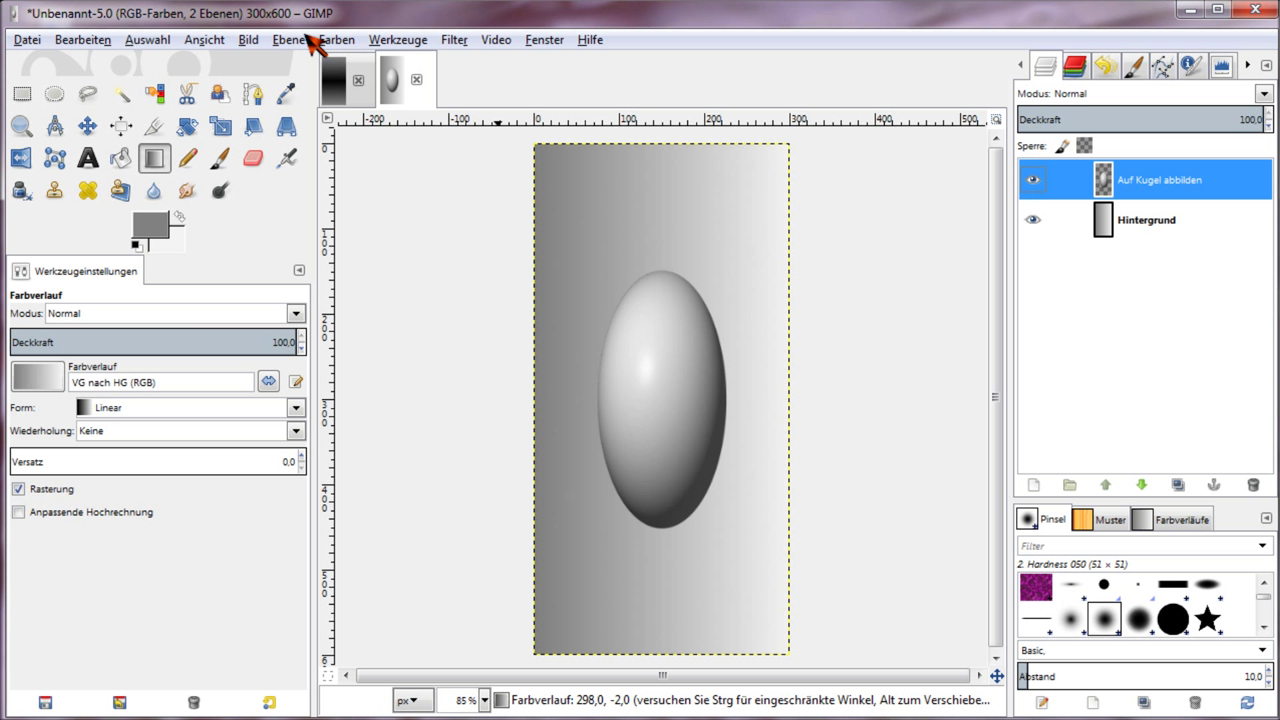
pyautogui.click(303, 39)
pyautogui.moveTo(314, 238)
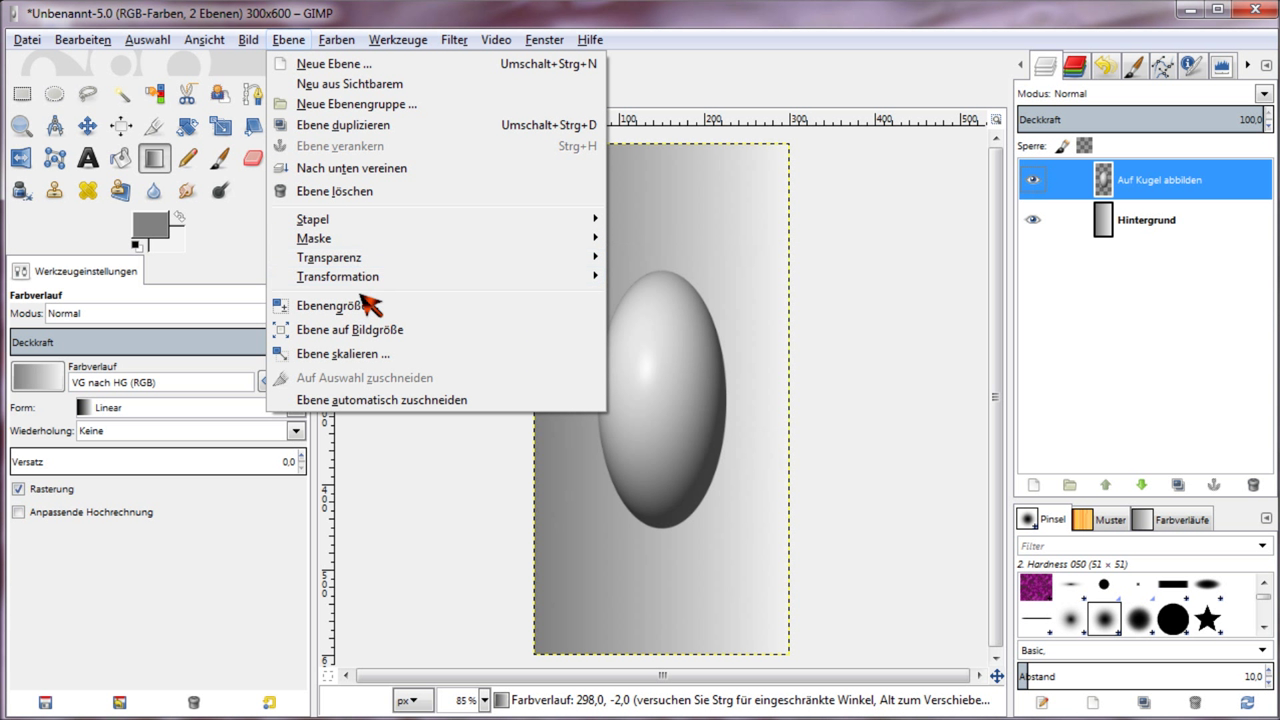
# - Scale the sphere layer proportionally to 150 × 150 pixels
pyautogui.click(358, 355)
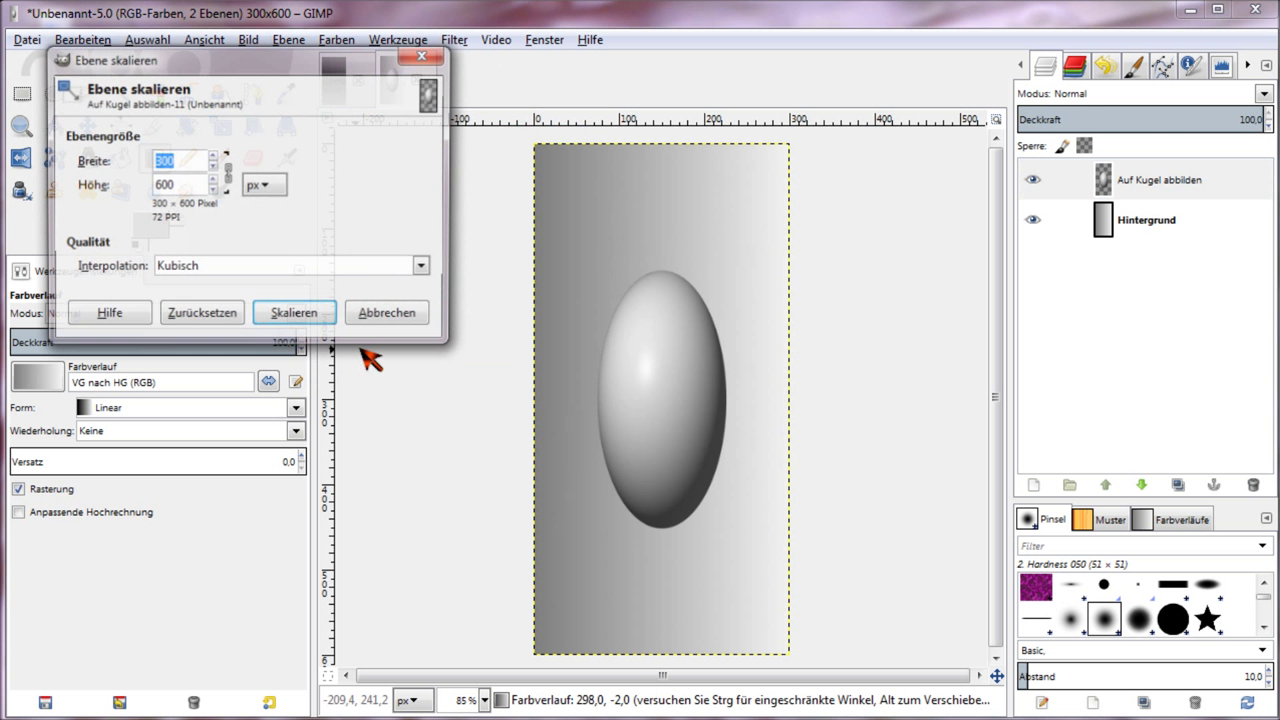
pyautogui.click(229, 172)
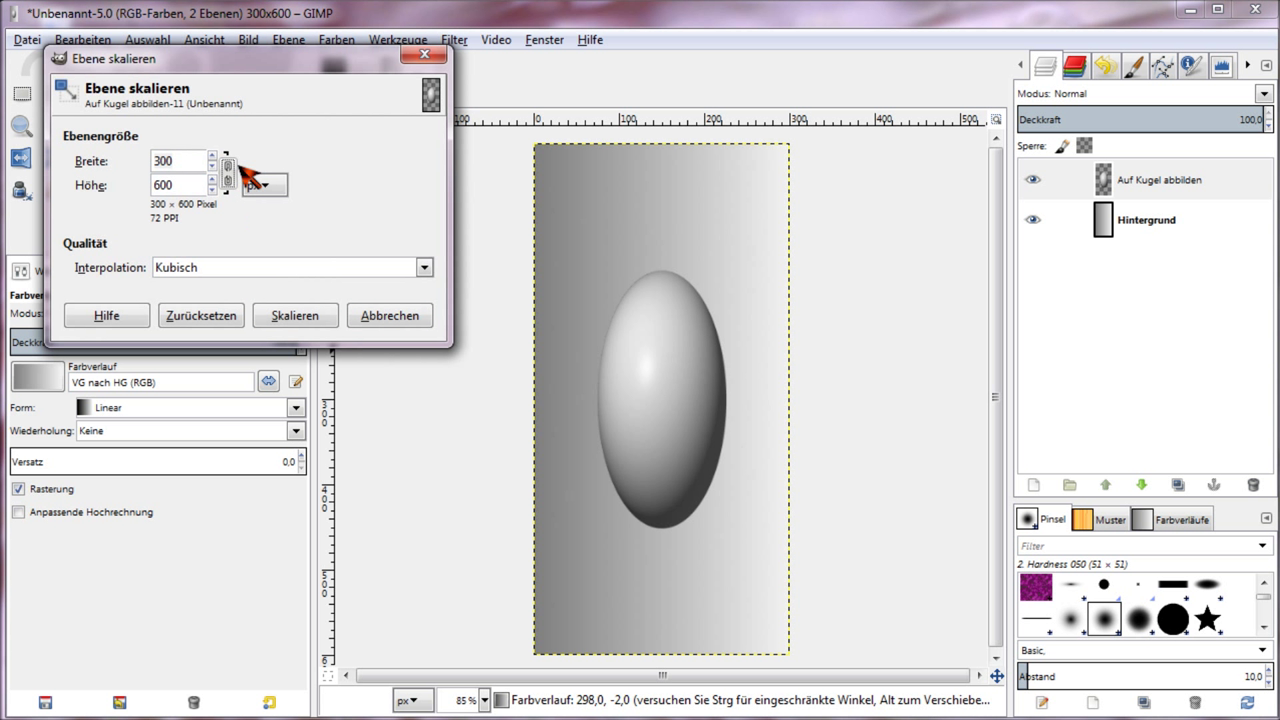
pyautogui.moveTo(189, 157); pyautogui.dragTo(150, 155)
pyautogui.write('150')
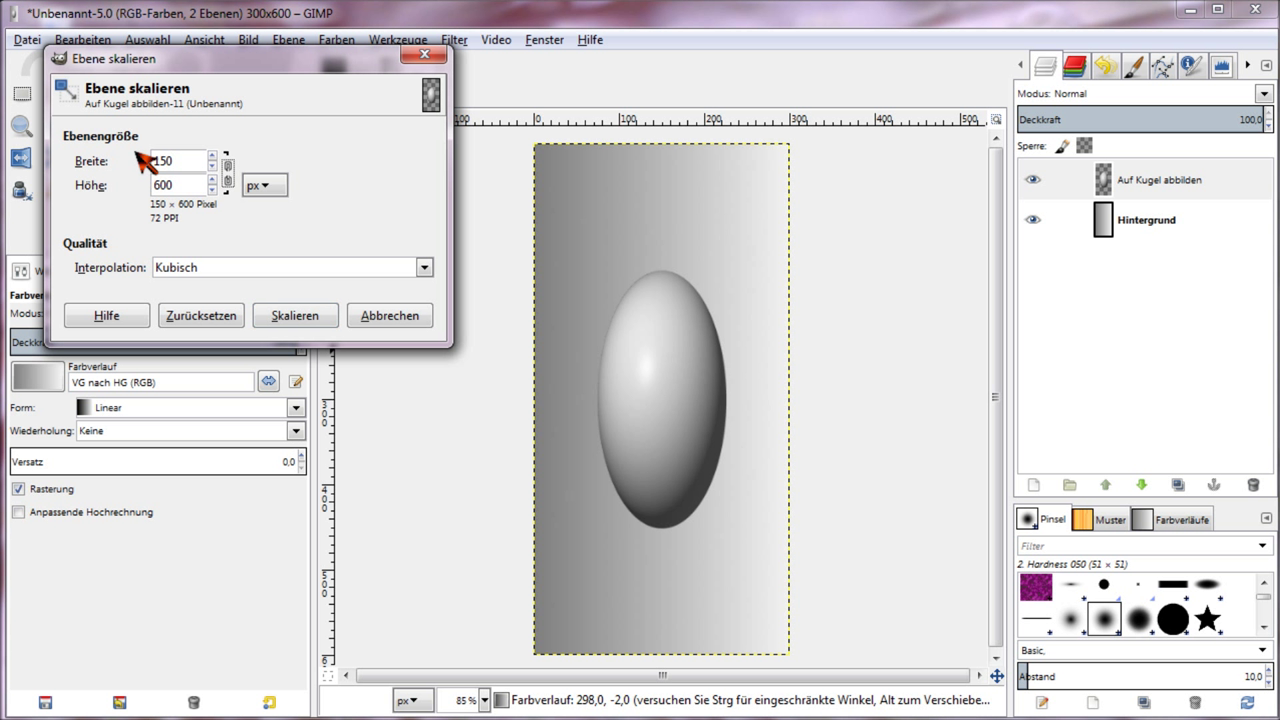
pyautogui.press('Tab')
pyautogui.click(296, 316)
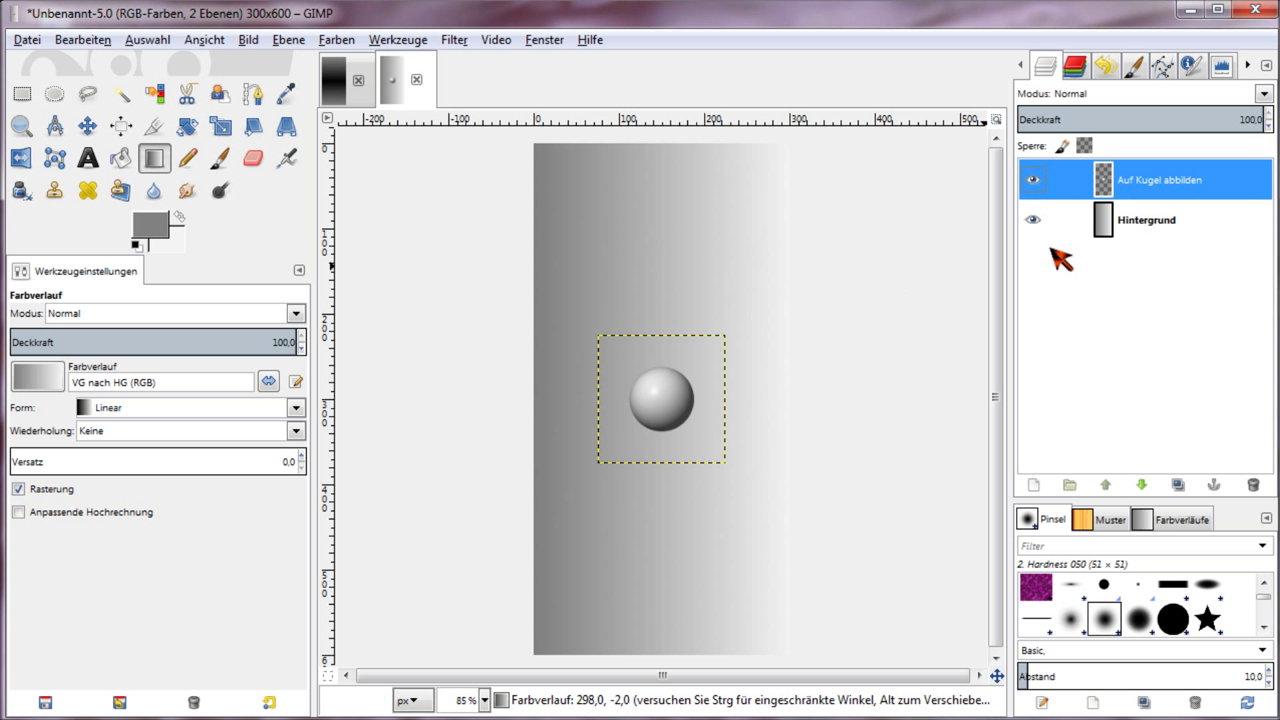
pyautogui.click(1146, 226)
# - Delete the Hintergrund layer from its right-click menu
pyautogui.rightClick(1163, 216)
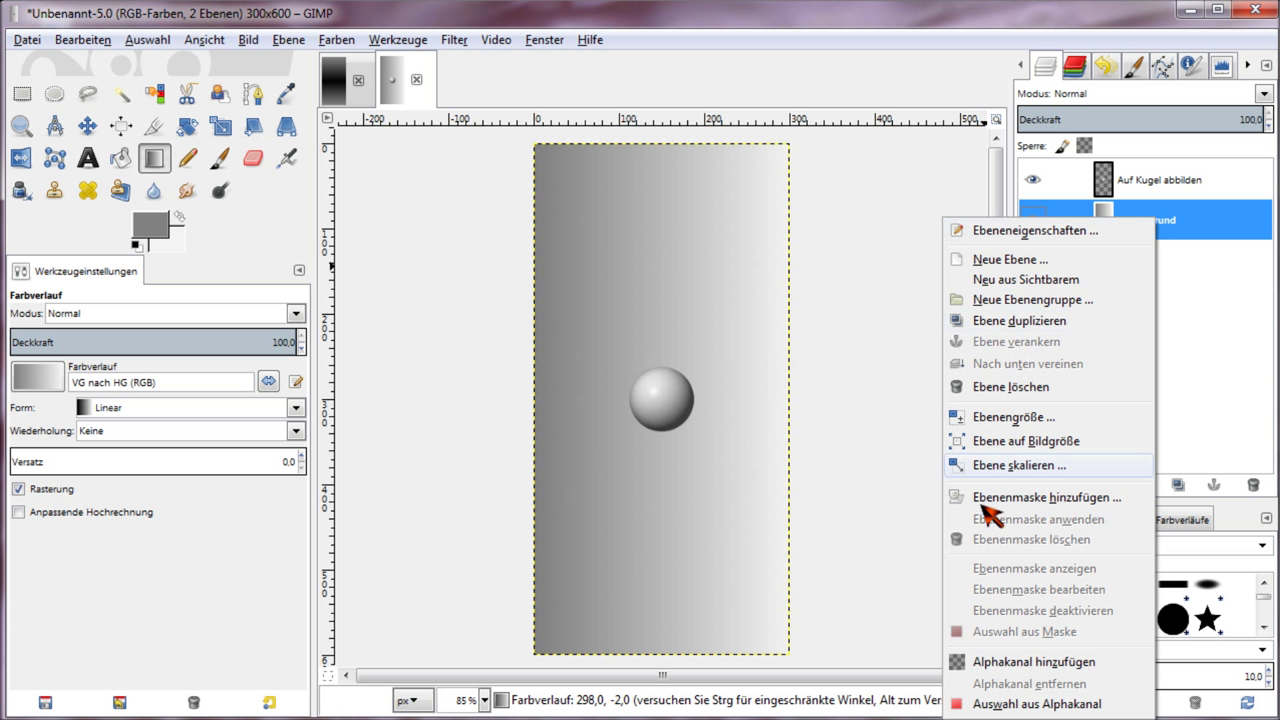
pyautogui.click(1026, 392)
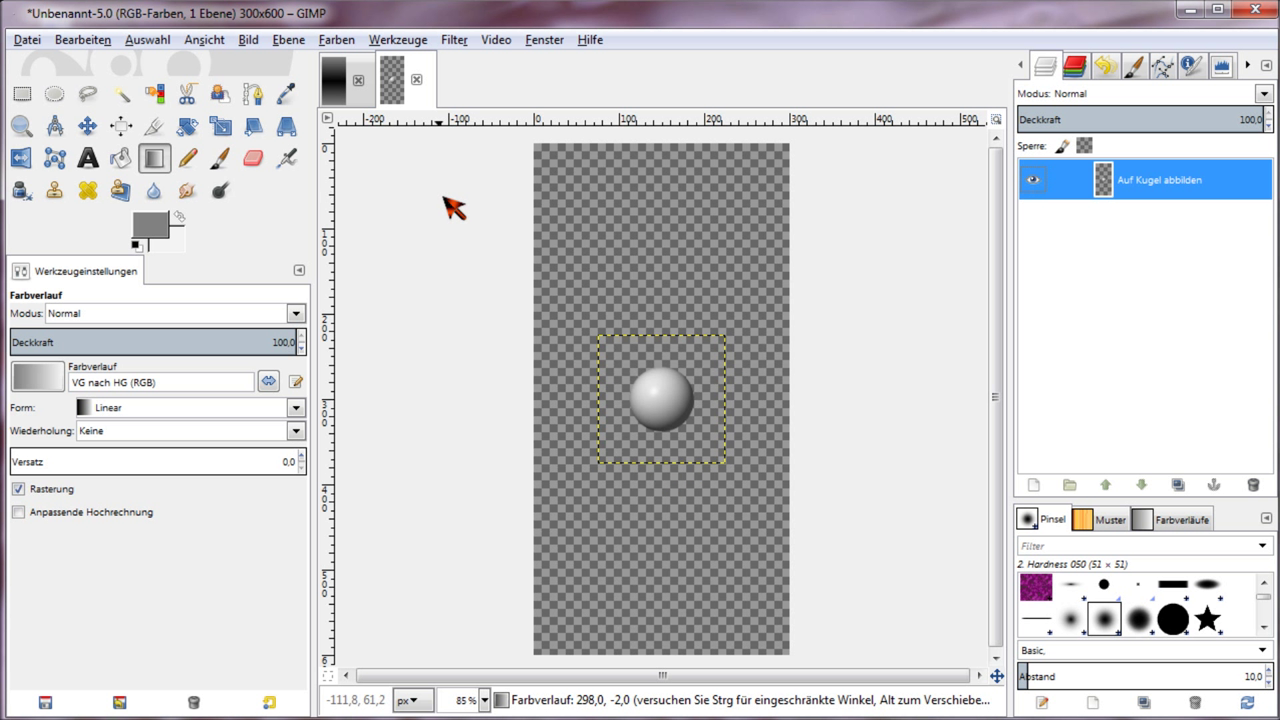
# - Save the sphere-only image under the name Kugel in the Kugel folder
pyautogui.click(27, 40)
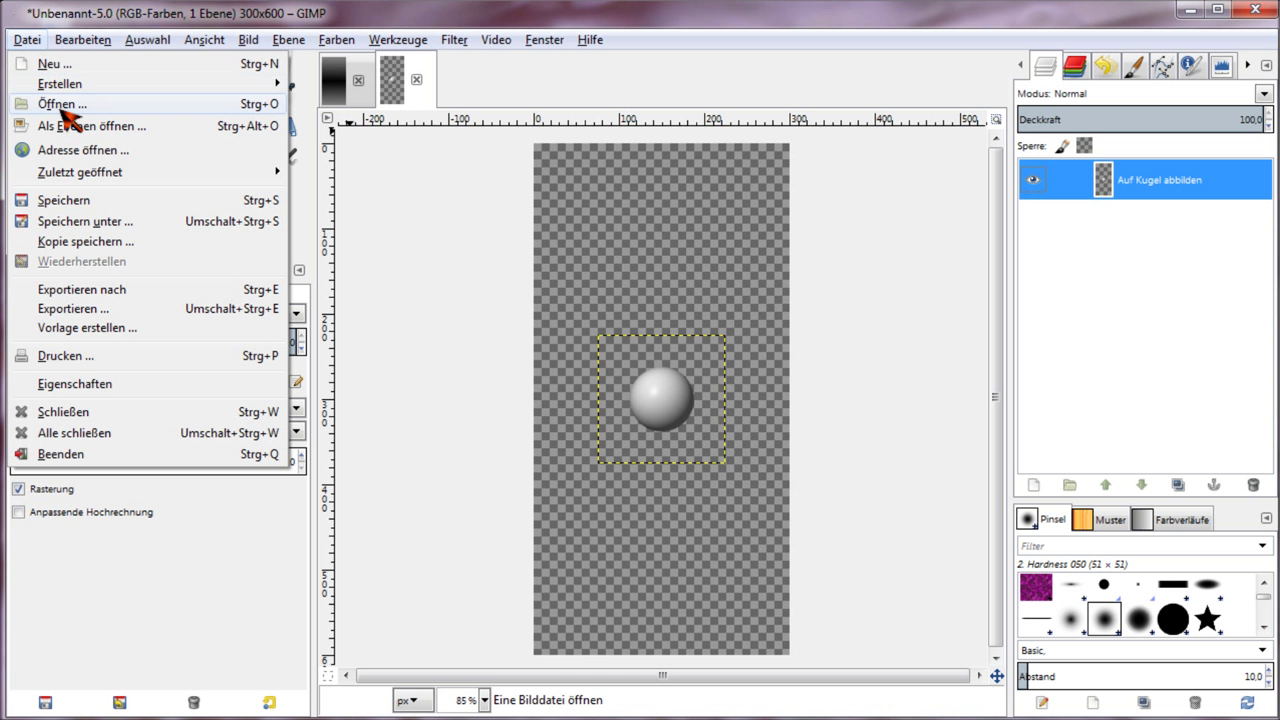
pyautogui.click(68, 199)
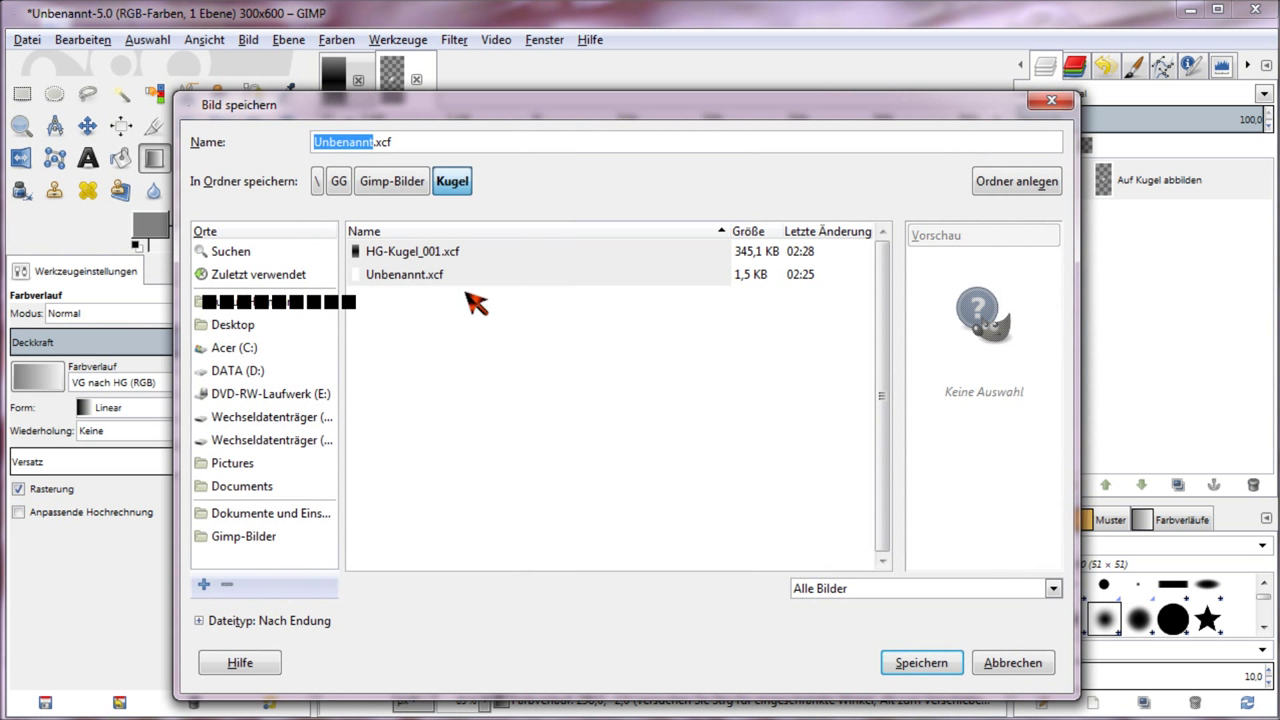
pyautogui.click(458, 183)
pyautogui.click(405, 145)
pyautogui.hotkey('ctrl', 'a')
pyautogui.write('Ku')
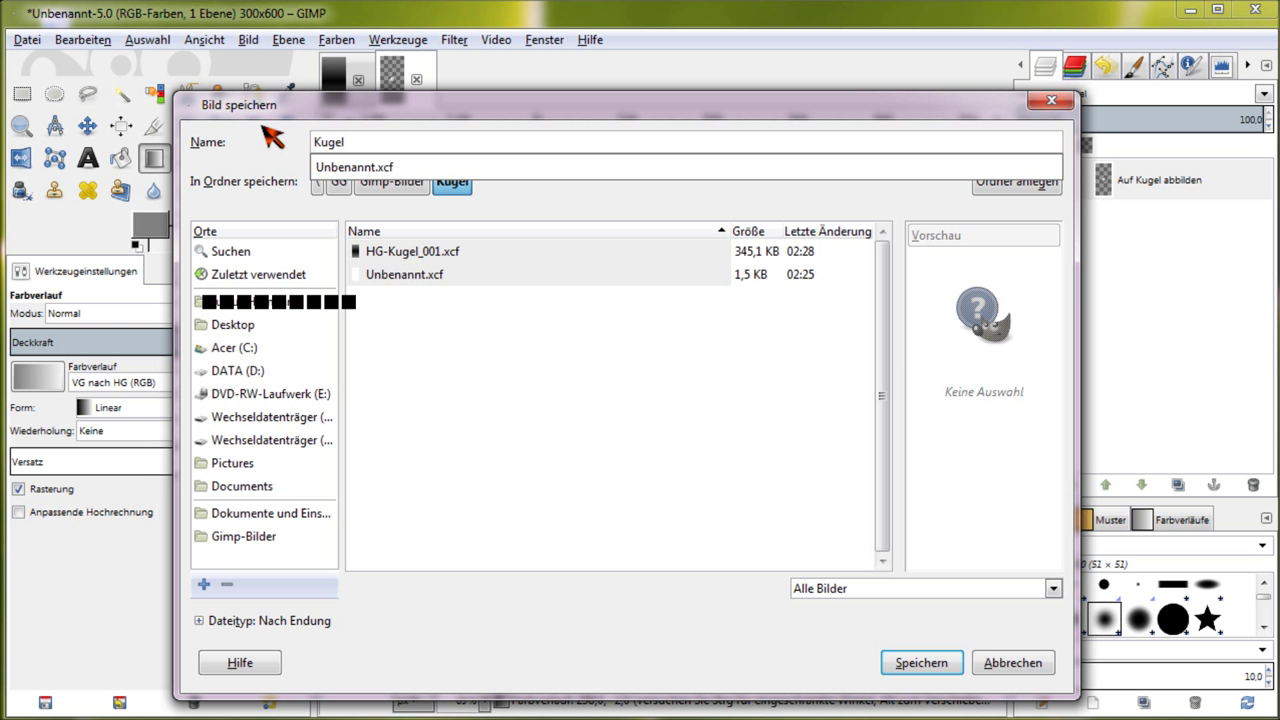
pyautogui.press('Return')
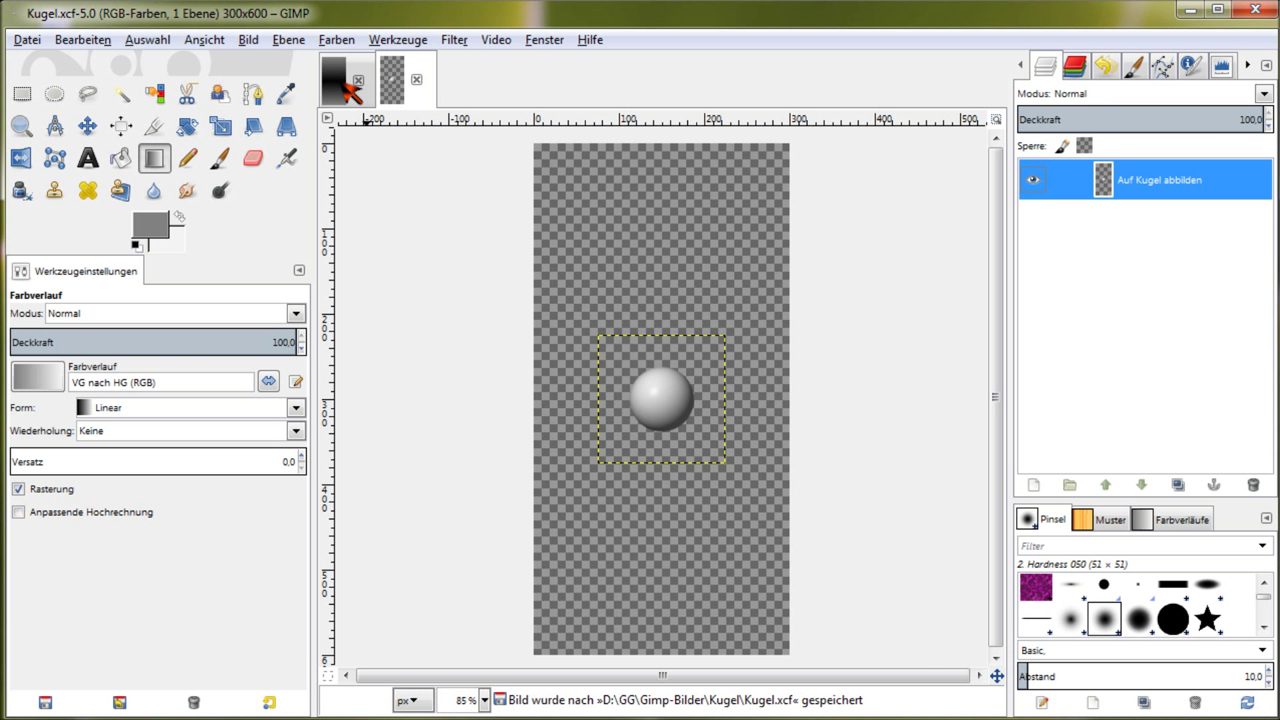
pyautogui.click(347, 87)
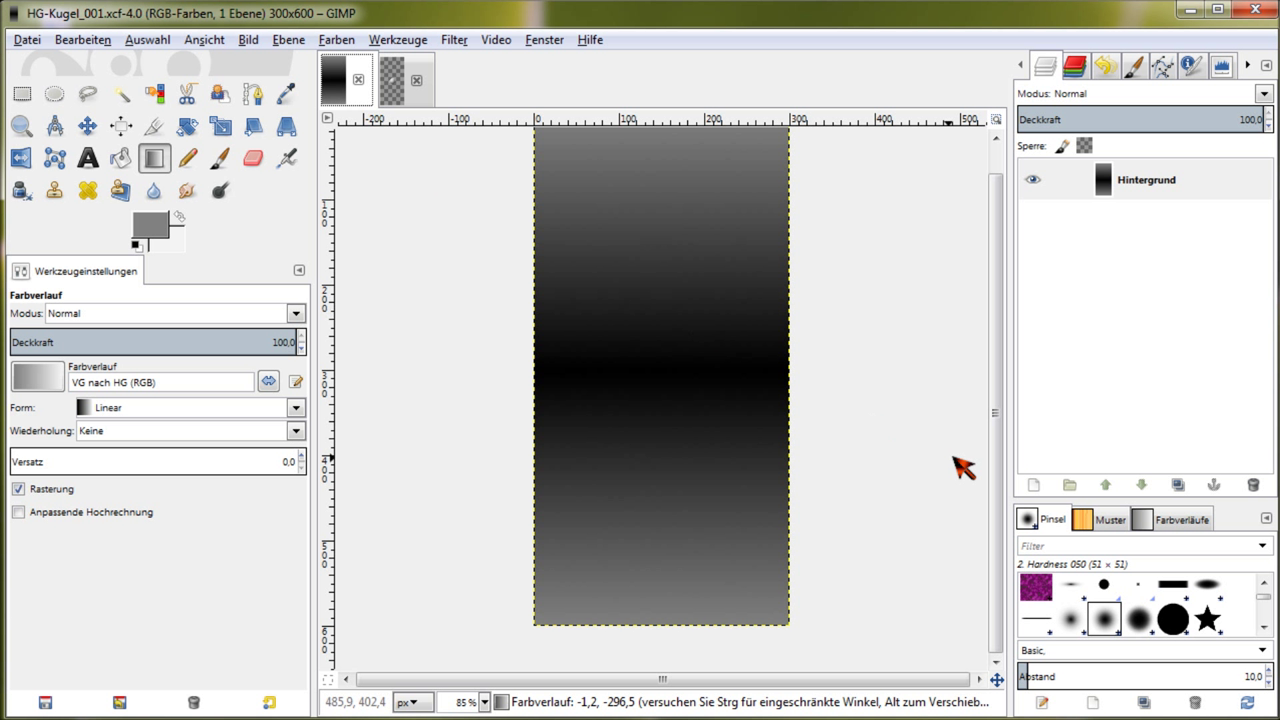
# - Duplicate the HG-Kugel_001 frame 29 times using Video > Duplicate Frames
pyautogui.moveTo(1000, 400); pyautogui.dragTo(1000, 371)
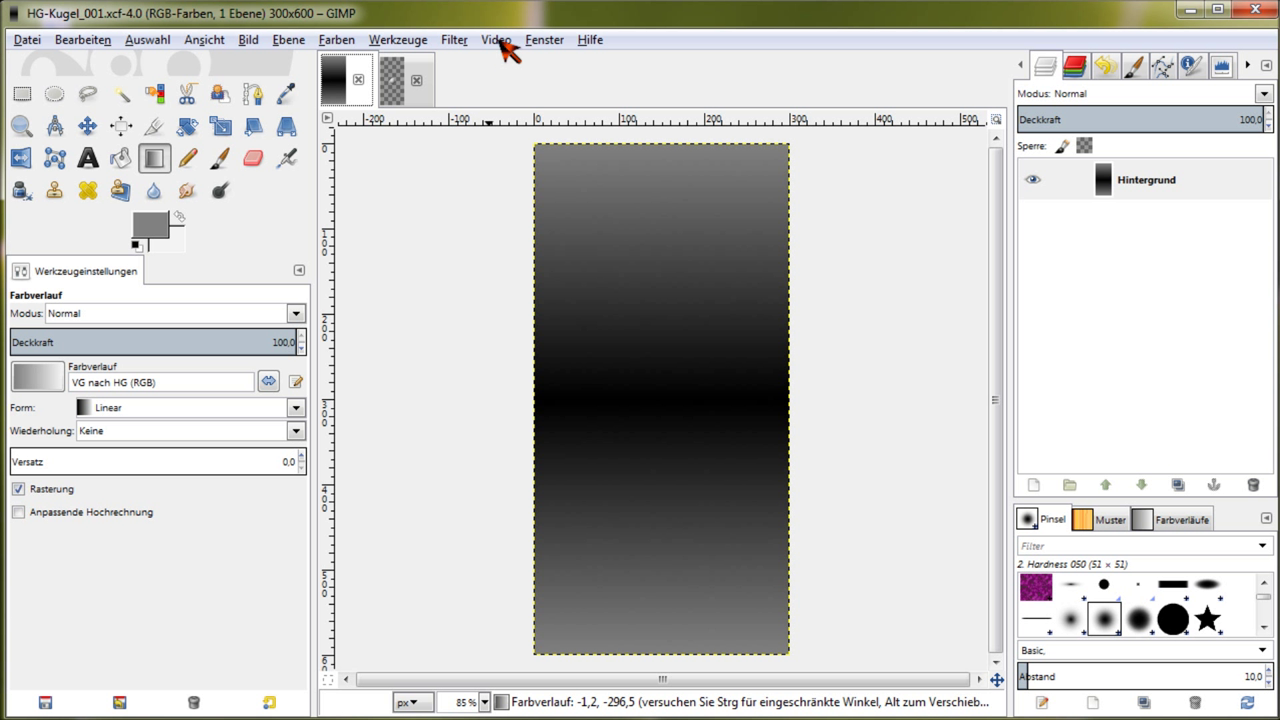
pyautogui.click(500, 42)
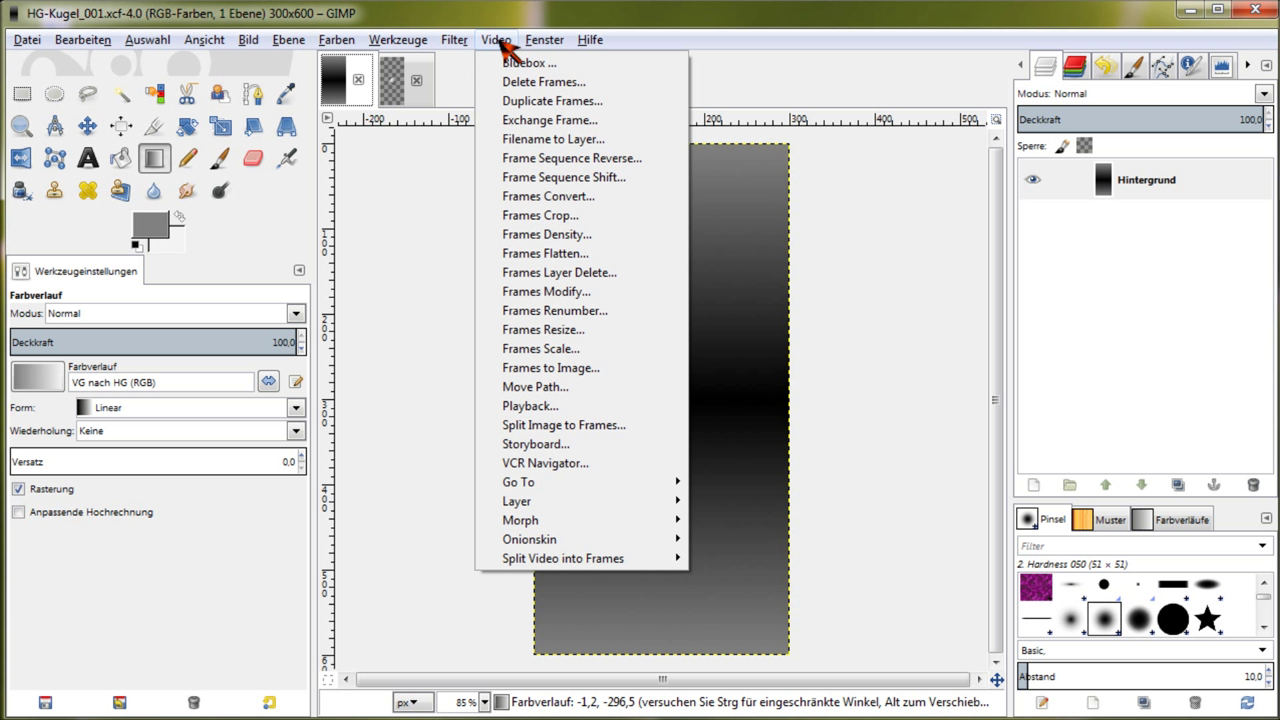
pyautogui.click(527, 101)
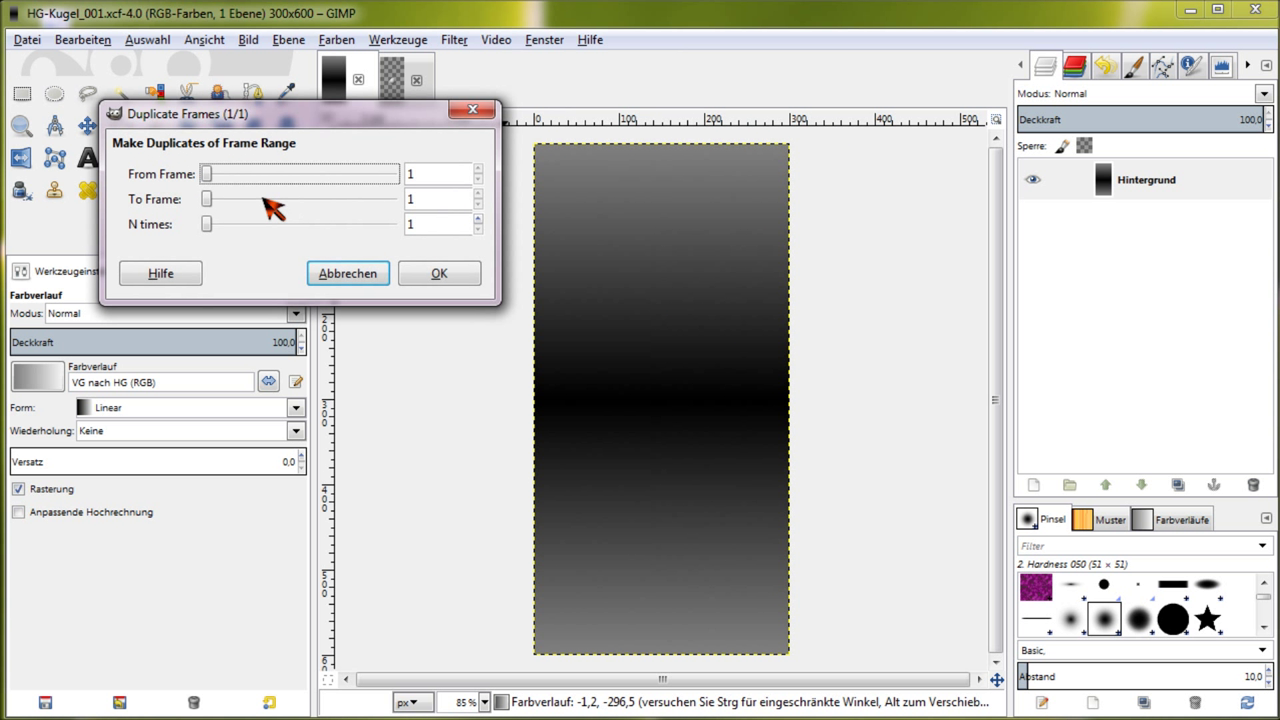
pyautogui.doubleClick(436, 224)
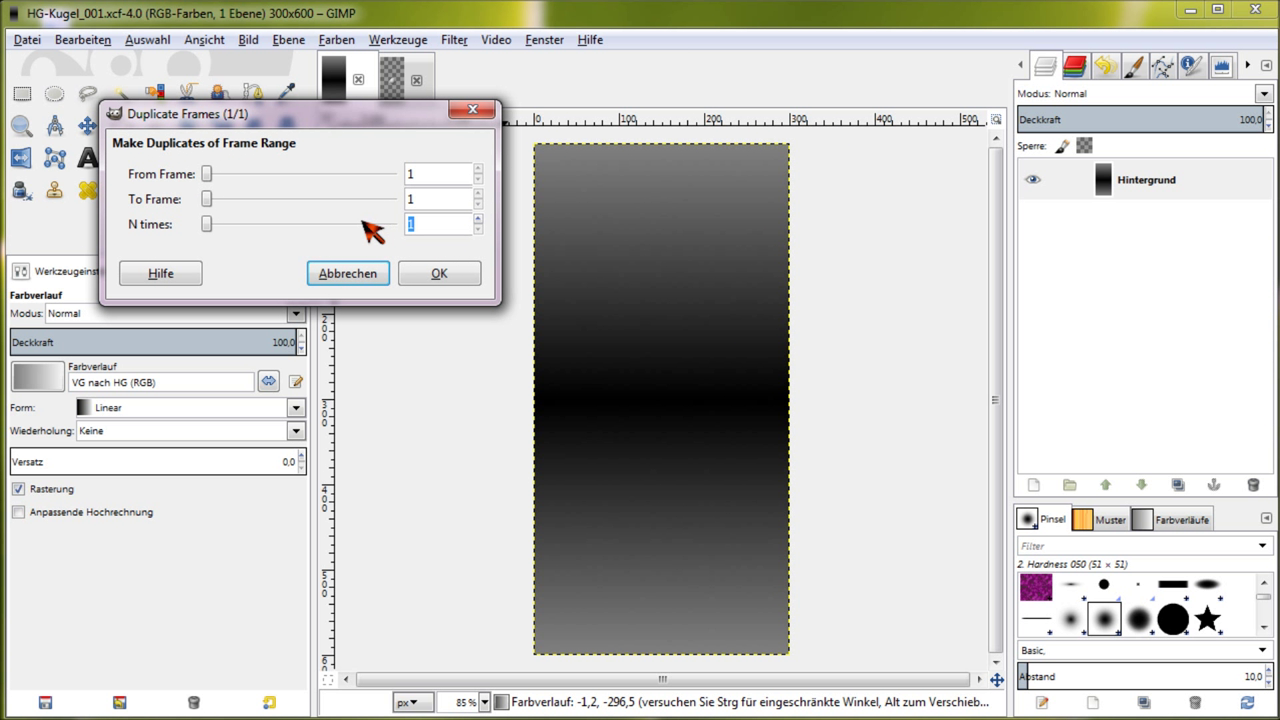
pyautogui.write('29')
pyautogui.press('Tab')
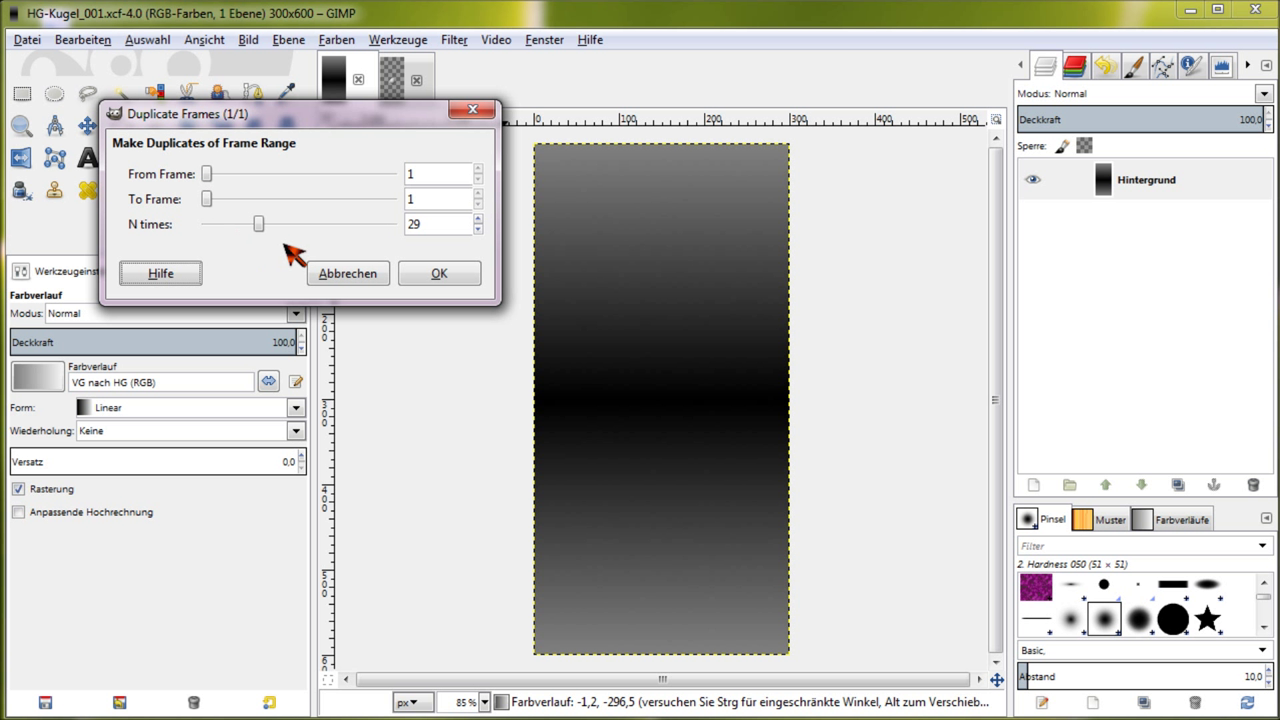
pyautogui.click(441, 276)
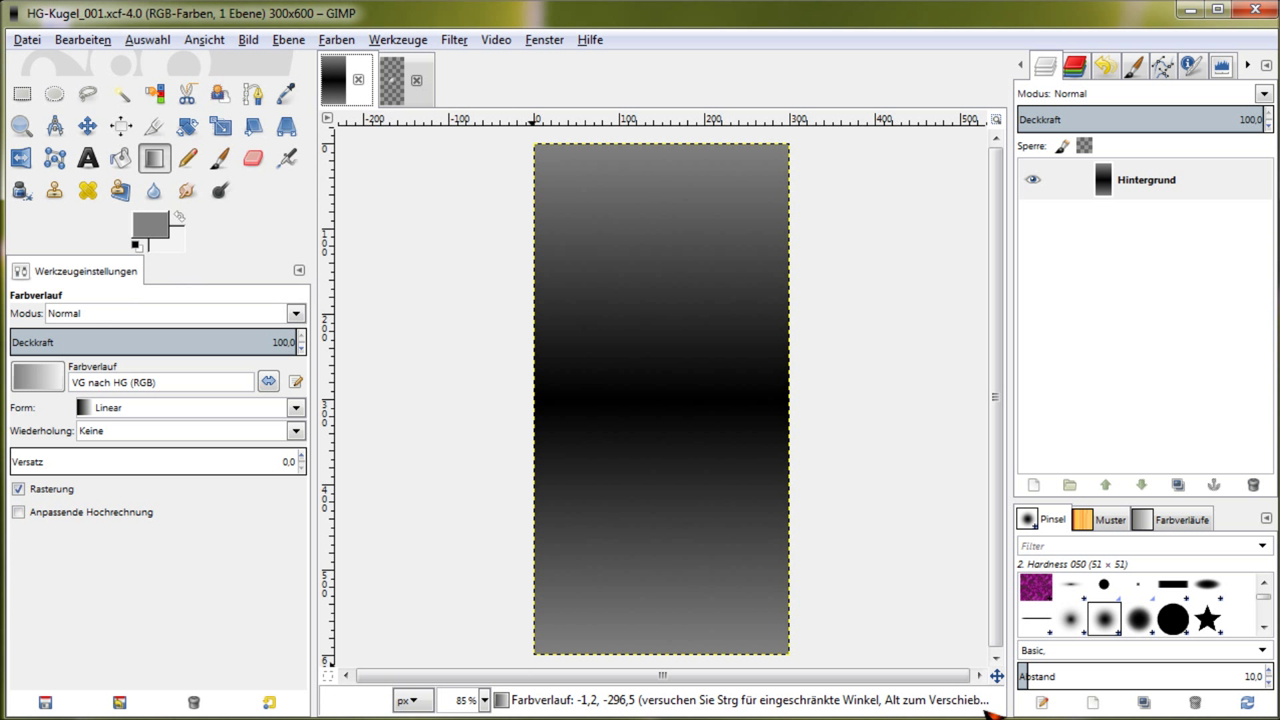
# - Open Move Path and keep the sphere layer as the source layer
pyautogui.click(496, 40)
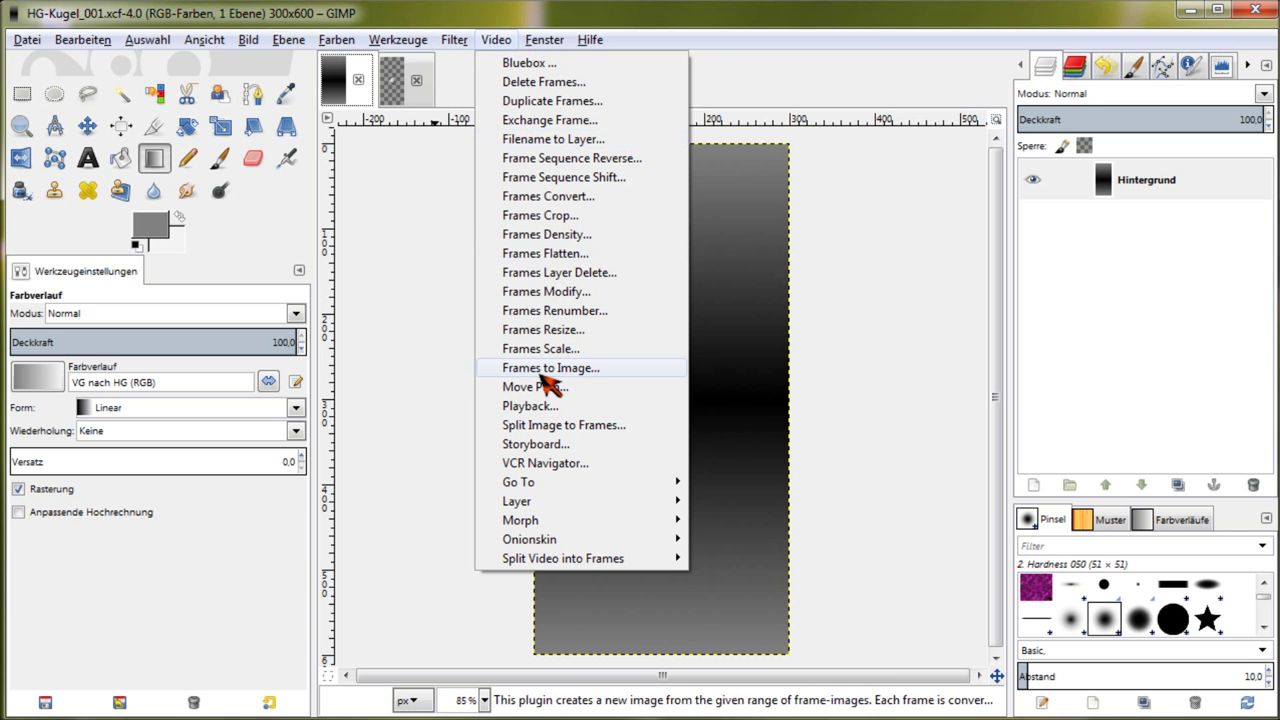
pyautogui.click(546, 334)
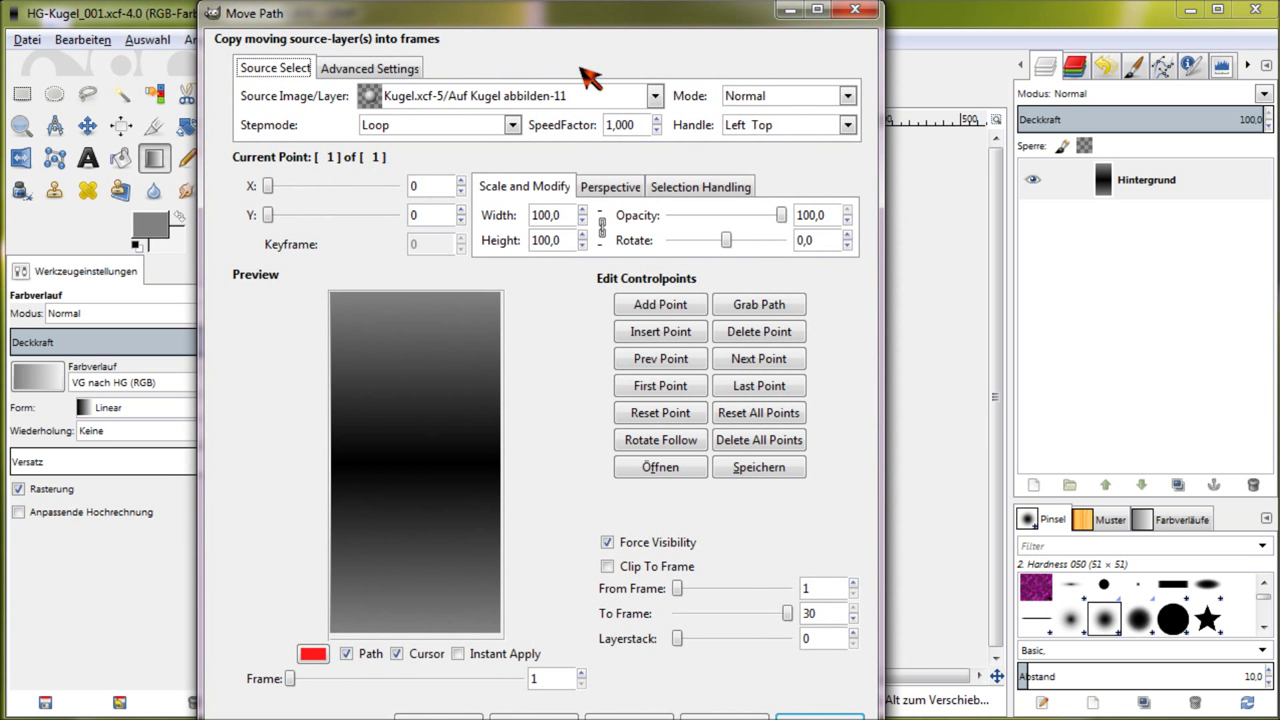
pyautogui.moveTo(578, 28)
pyautogui.mouseDown()
pyautogui.moveTo(620, 40)
pyautogui.moveTo(632, 9)
pyautogui.mouseUp()
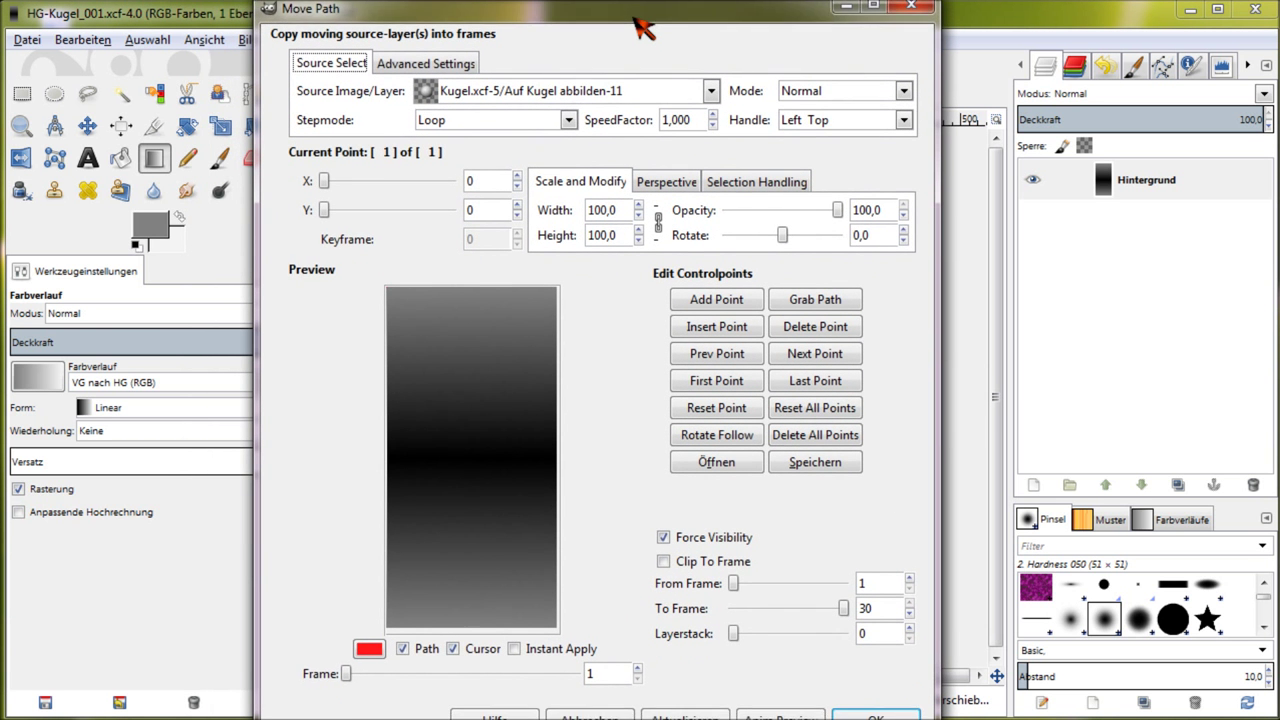
pyautogui.moveTo(633, 8); pyautogui.dragTo(655, 22)
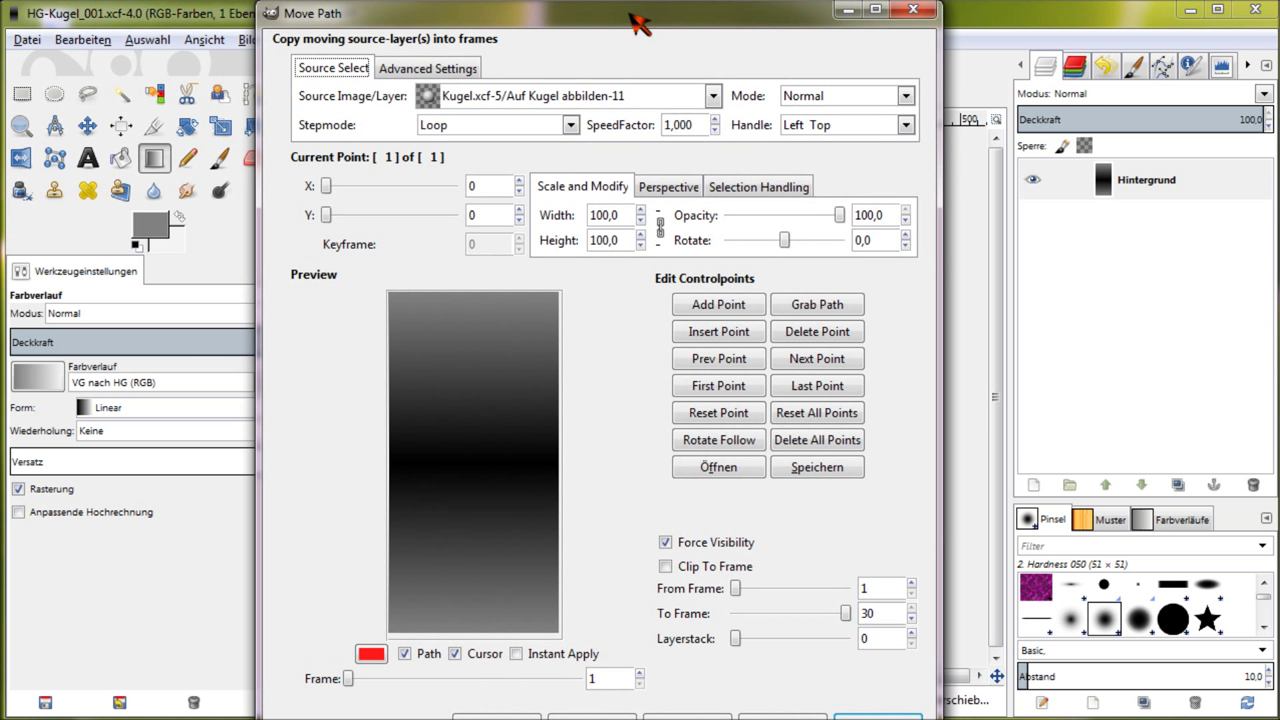
pyautogui.click(508, 100)
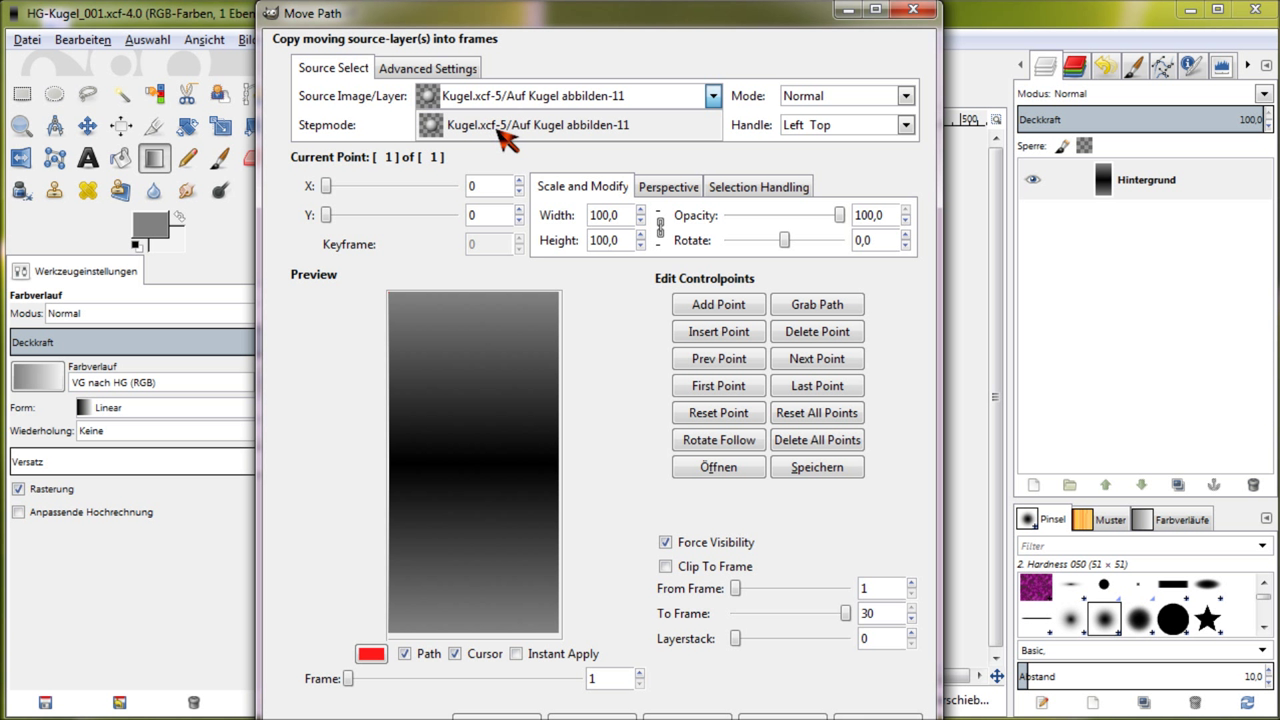
pyautogui.click(580, 122)
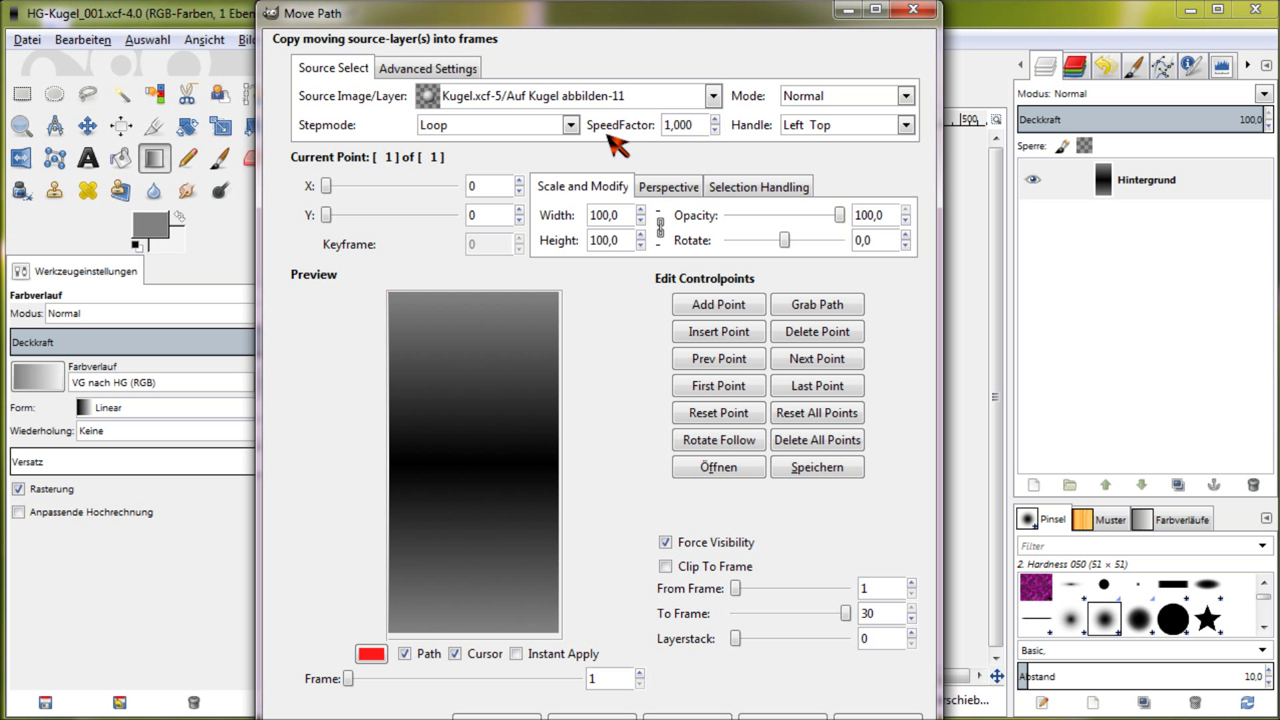
# - Keep Loop stepmode, set Handle to Center, and turn on Instant Apply
pyautogui.click(461, 132)
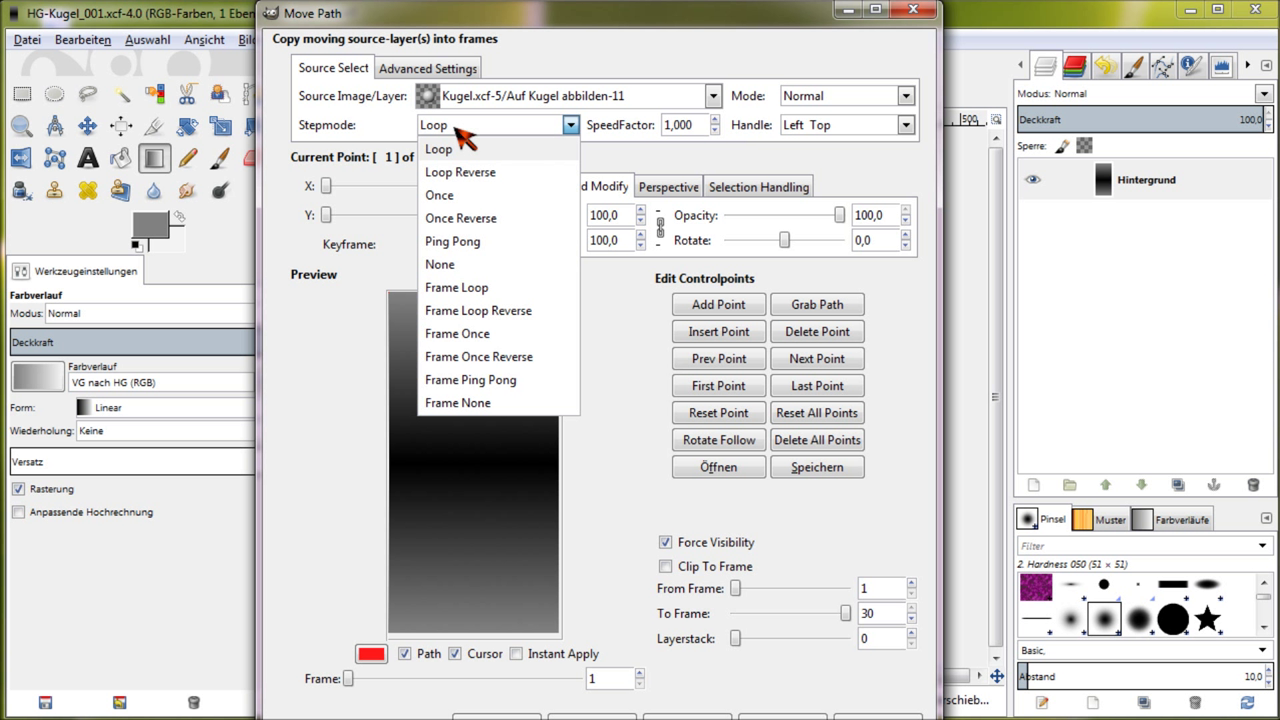
pyautogui.click(458, 128)
pyautogui.click(462, 129)
pyautogui.click(462, 152)
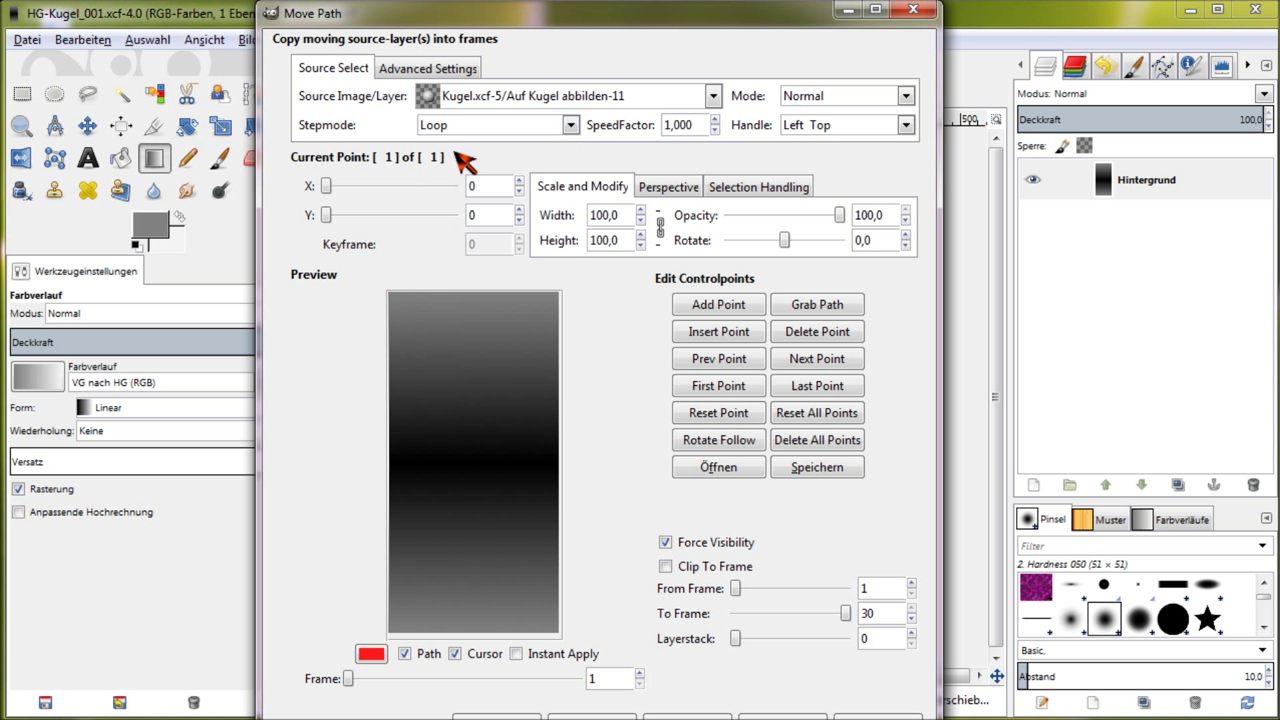
pyautogui.click(836, 131)
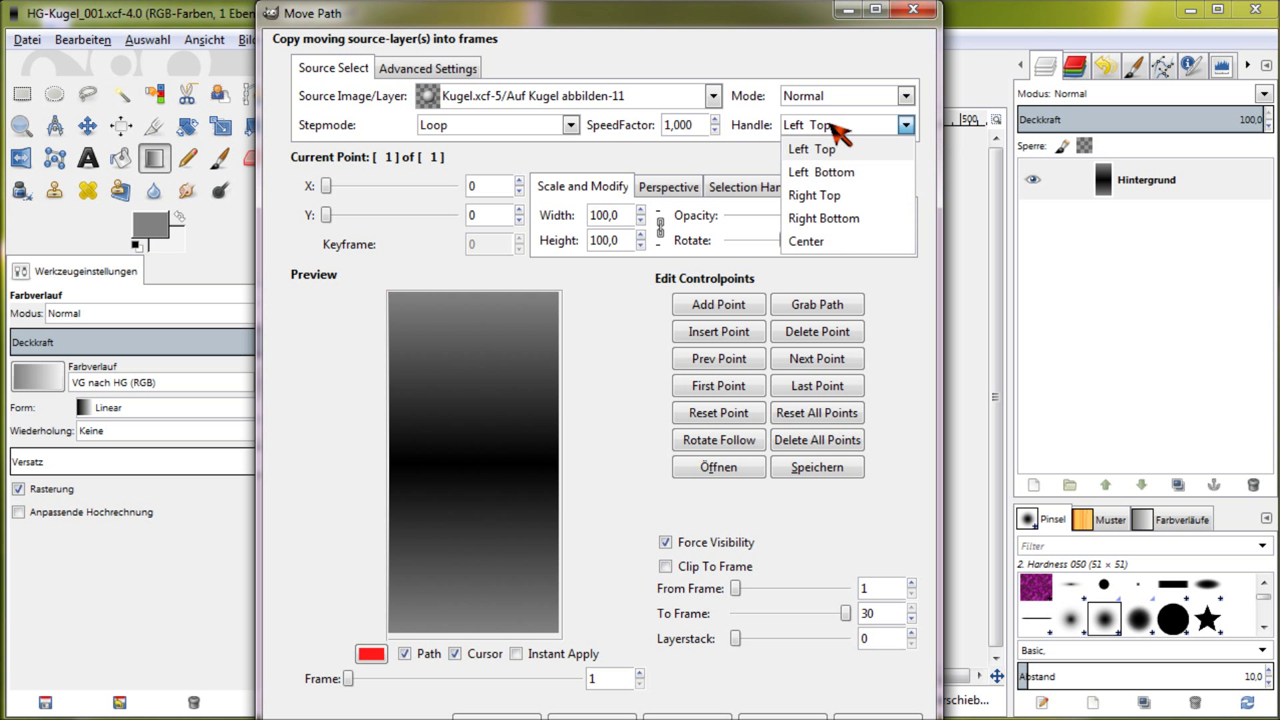
pyautogui.click(808, 242)
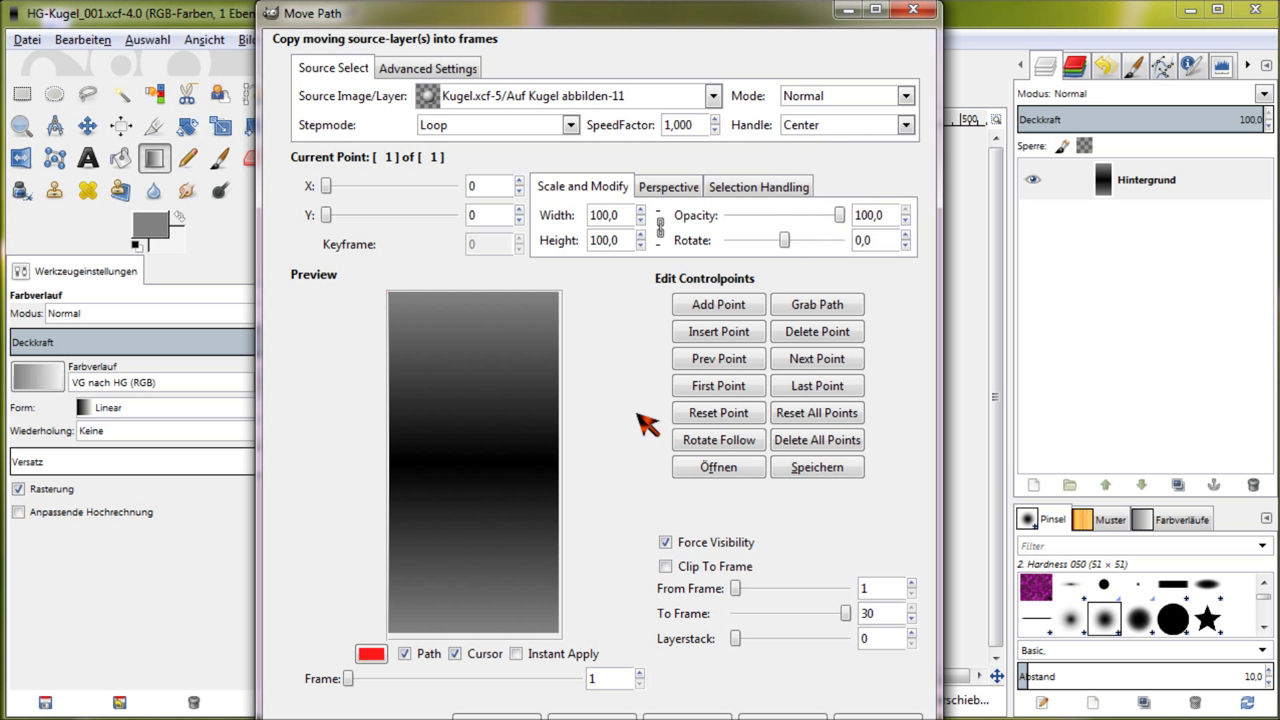
pyautogui.click(516, 654)
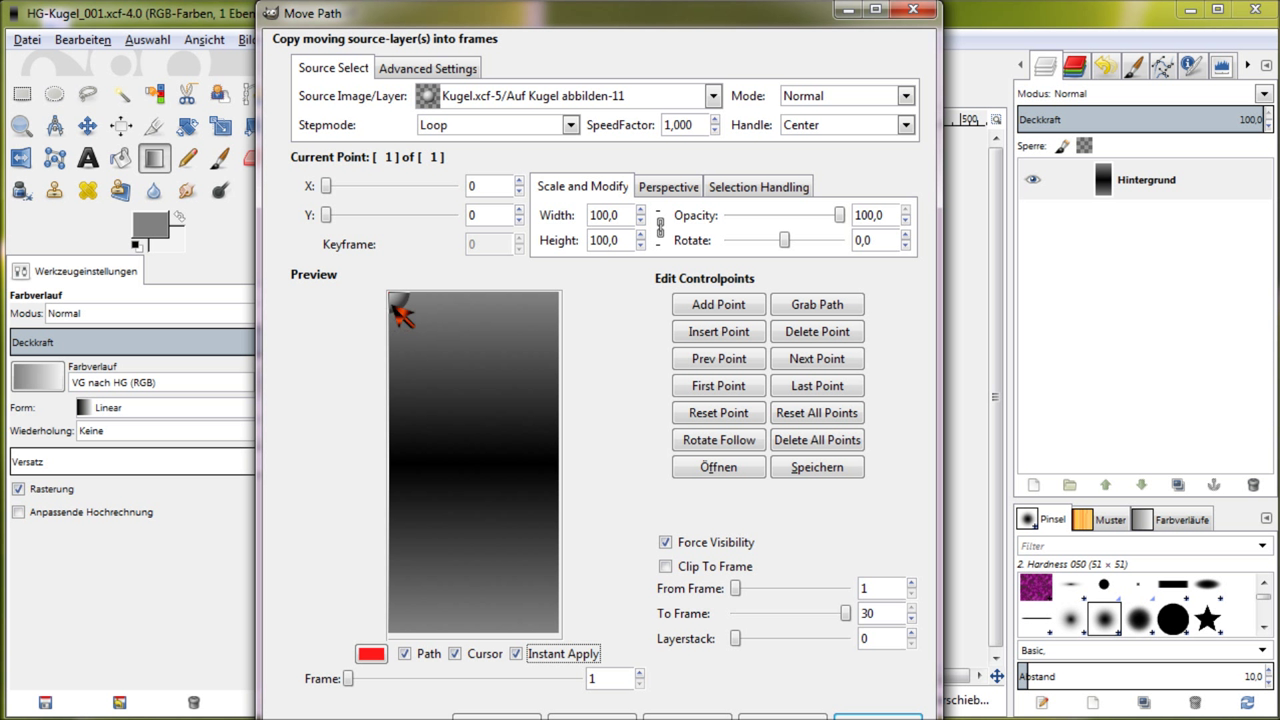
# - Place the first control point at X 150, Y -40
pyautogui.doubleClick(488, 188)
pyautogui.write('150')
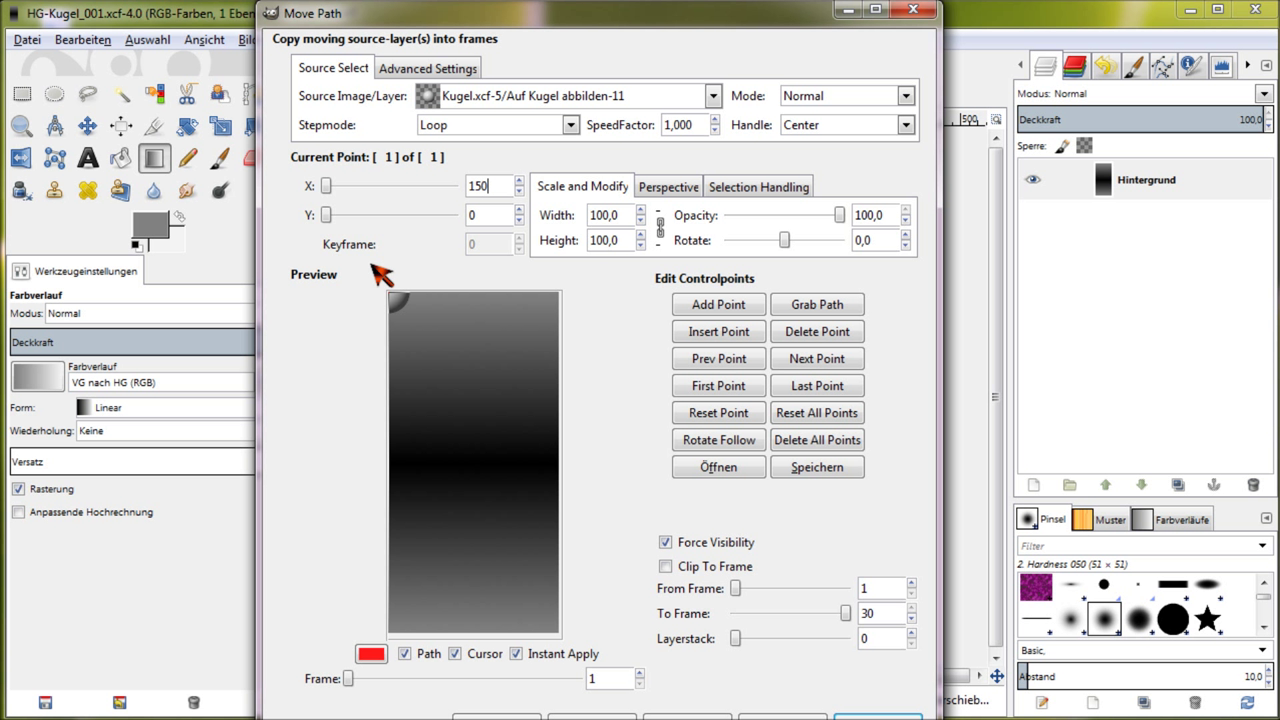
pyautogui.press('Tab')
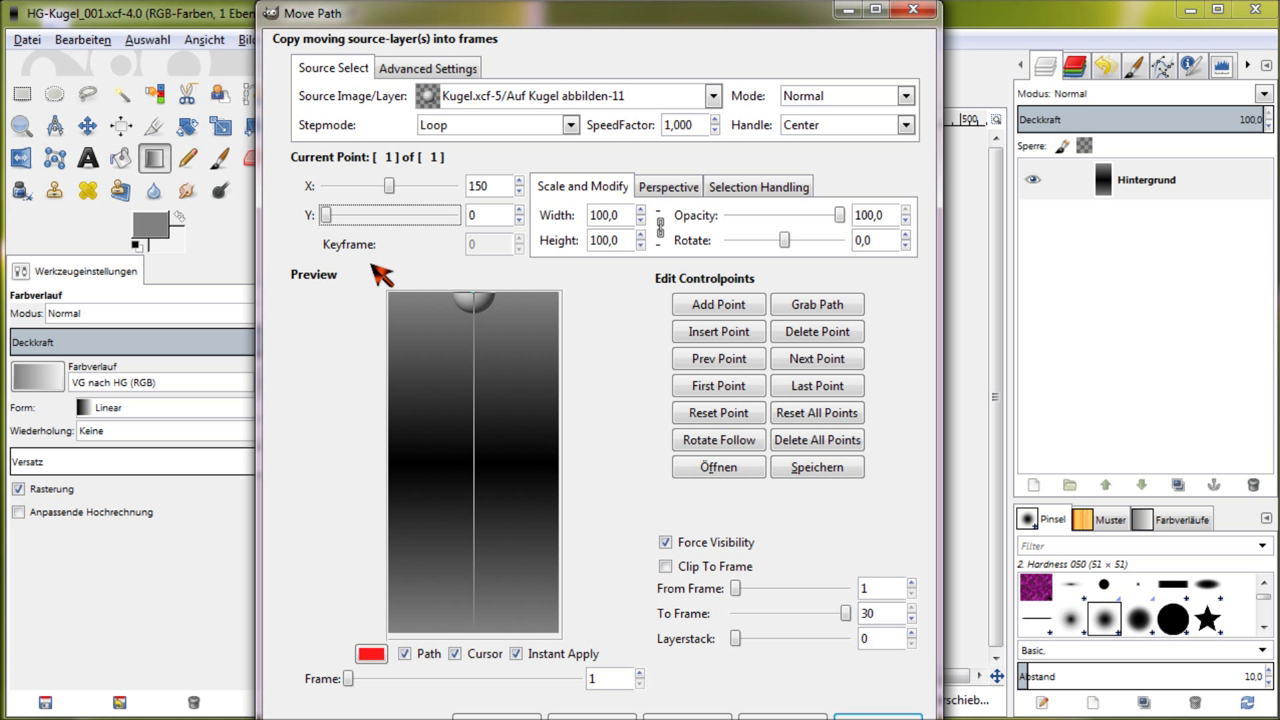
pyautogui.press('Tab')
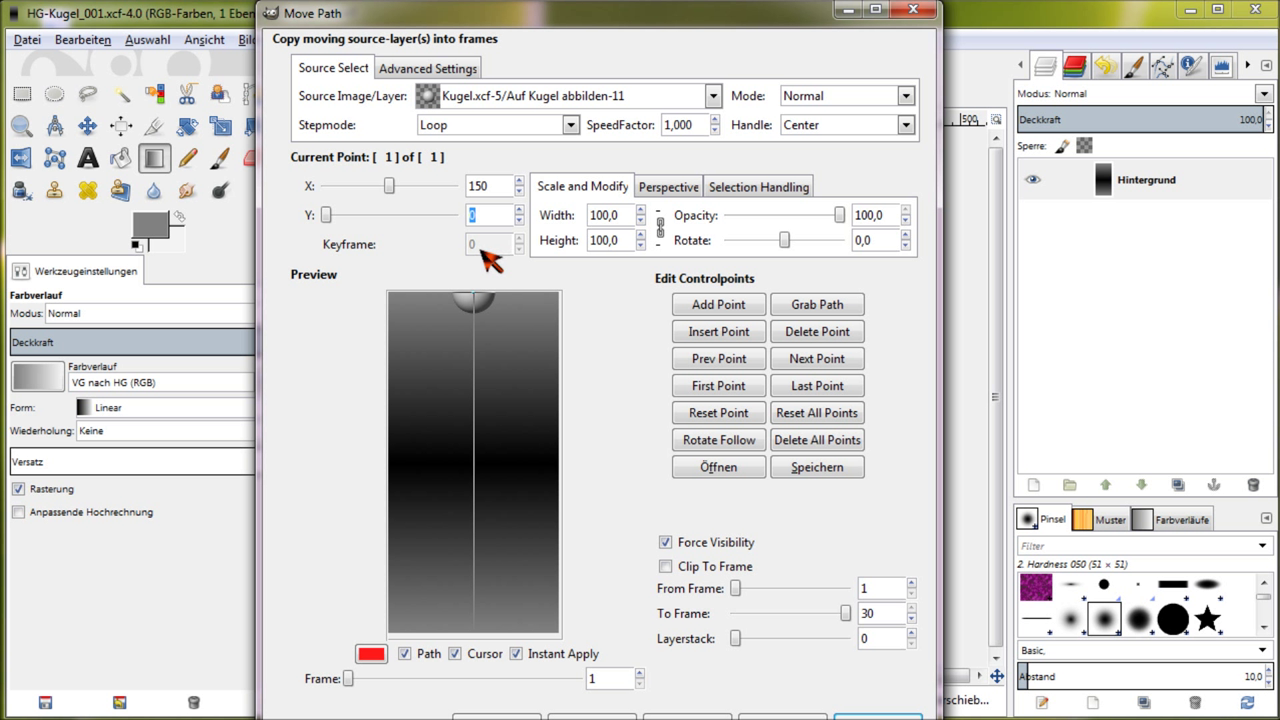
pyautogui.write('-4')
pyautogui.press('Tab')
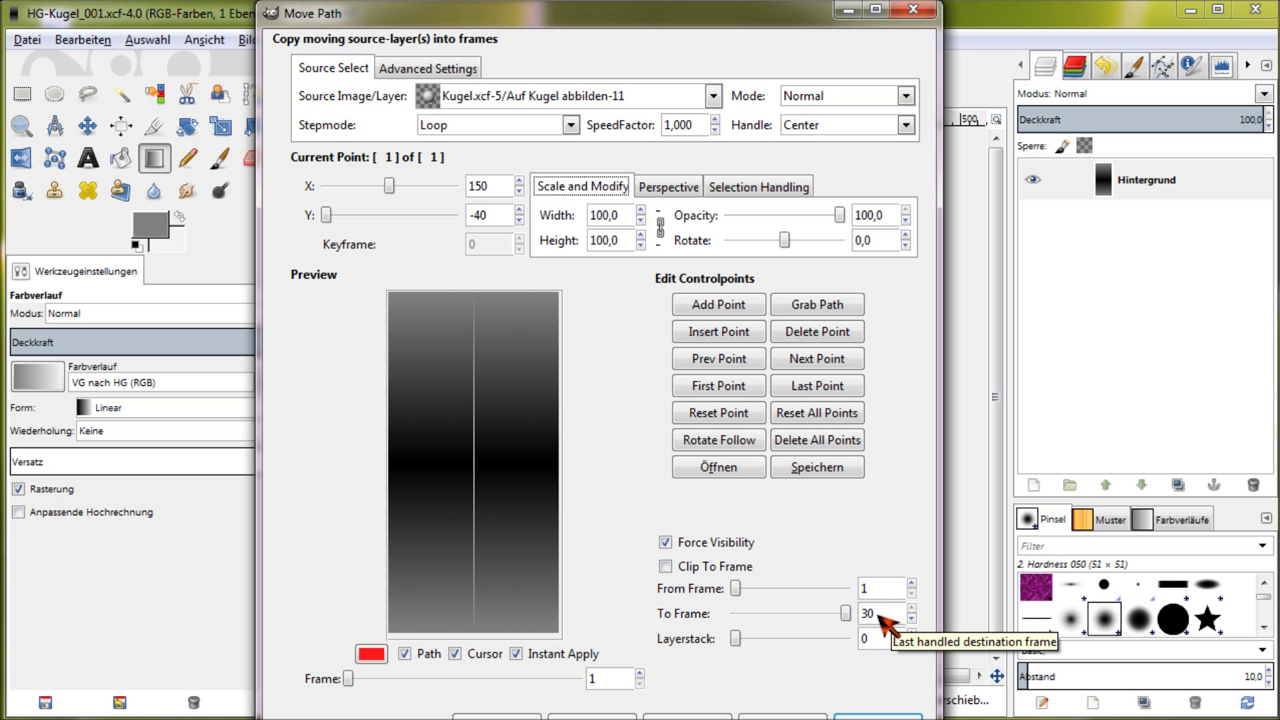
# - Set To Frame to 16 and add a second control point
pyautogui.doubleClick(872, 614)
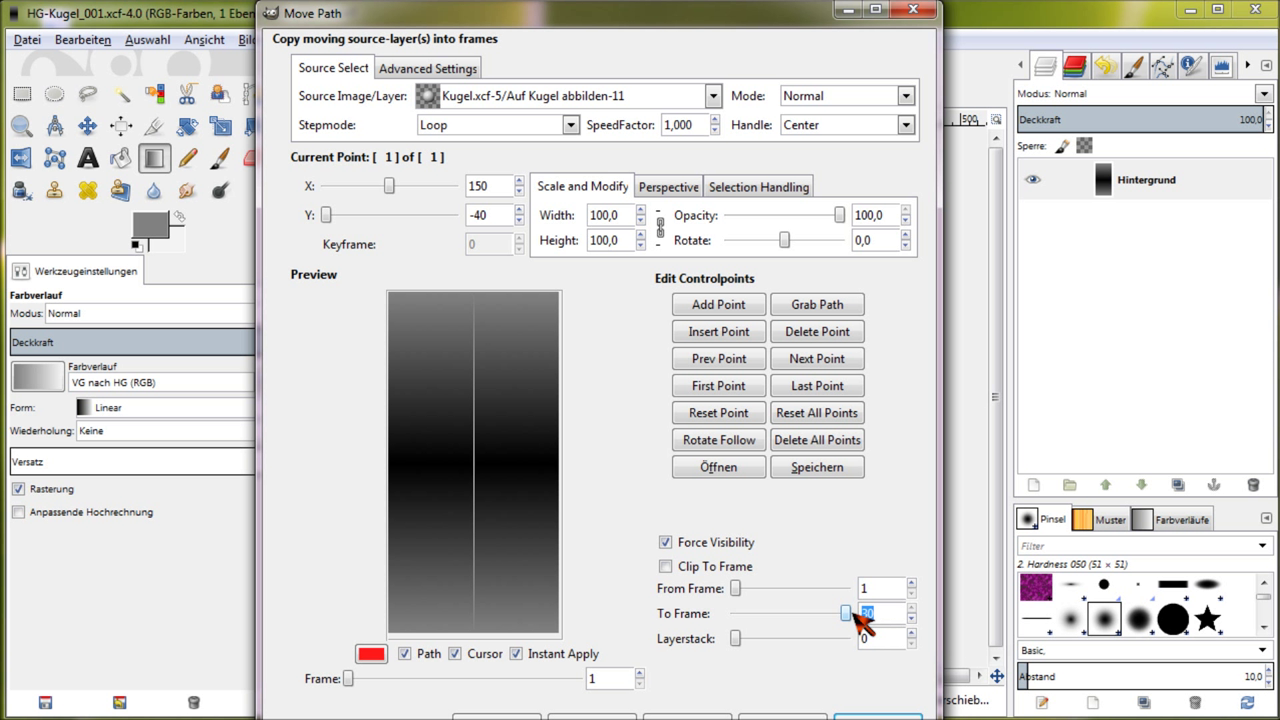
pyautogui.write('16')
pyautogui.press('Tab')
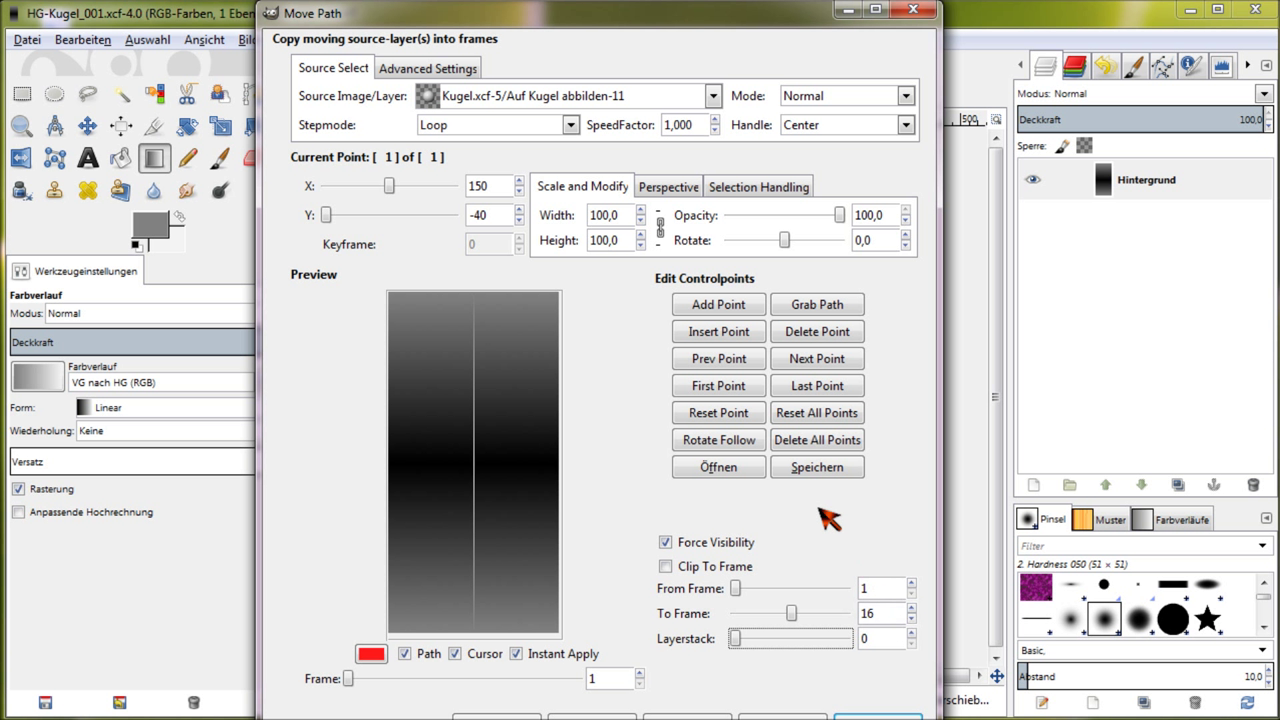
pyautogui.click(718, 306)
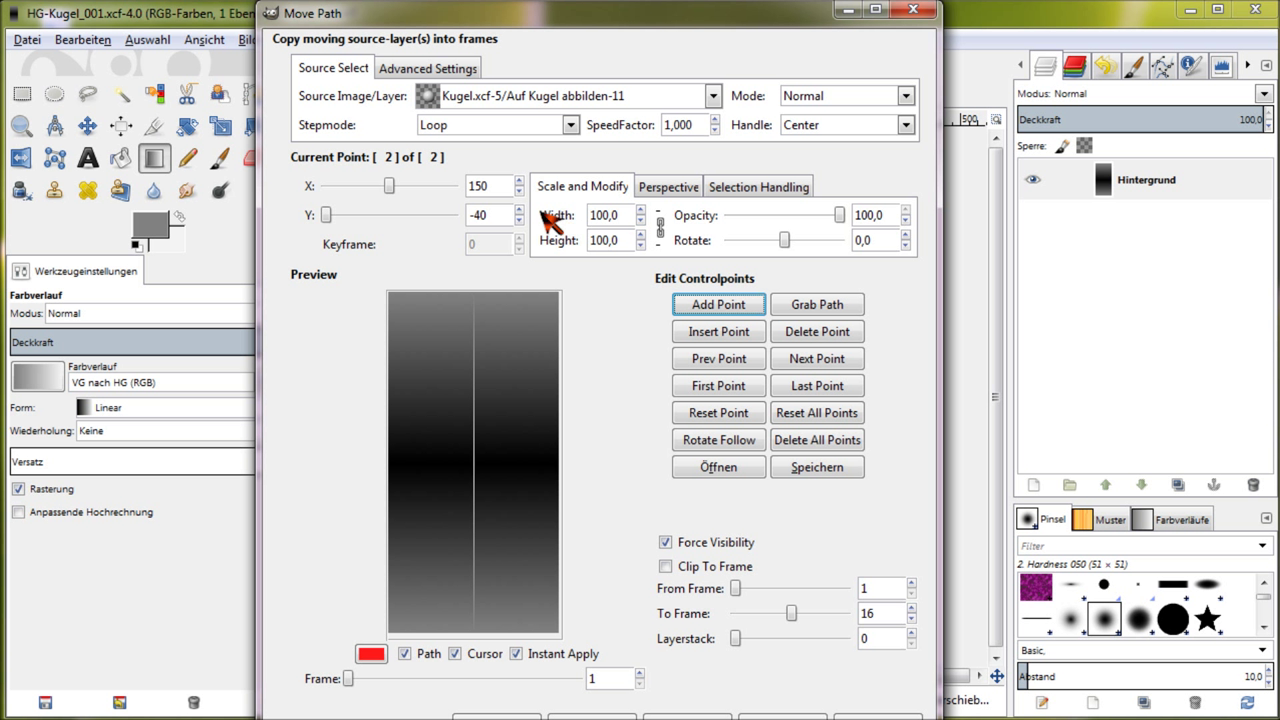
# - Move the second point to Y 550 at 90 by 125 percent and render the fall
pyautogui.doubleClick(463, 216)
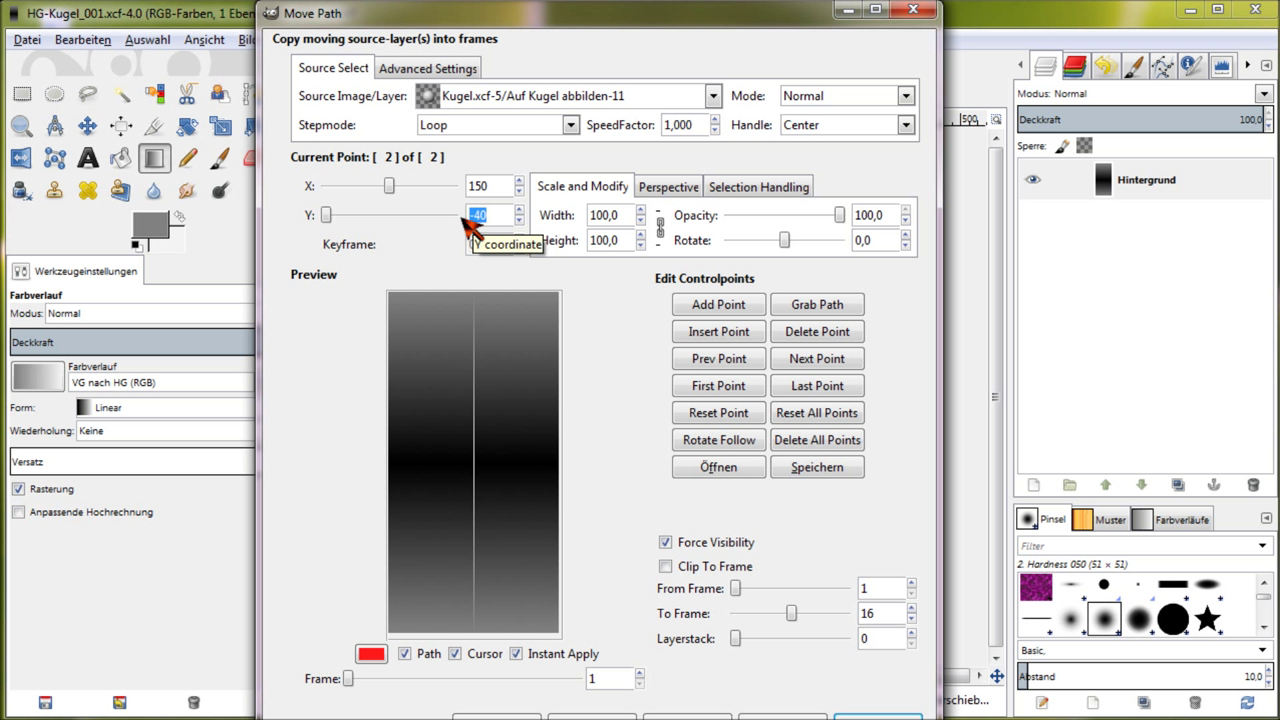
pyautogui.write('550')
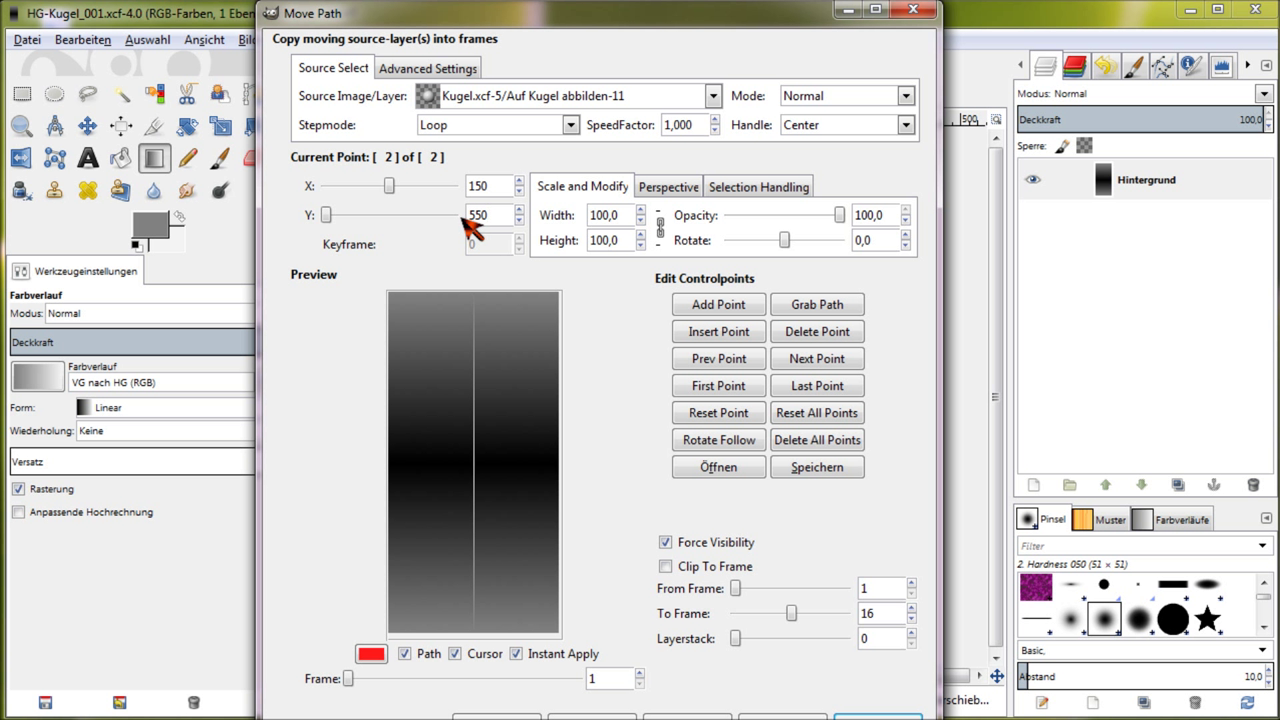
pyautogui.press('Tab')
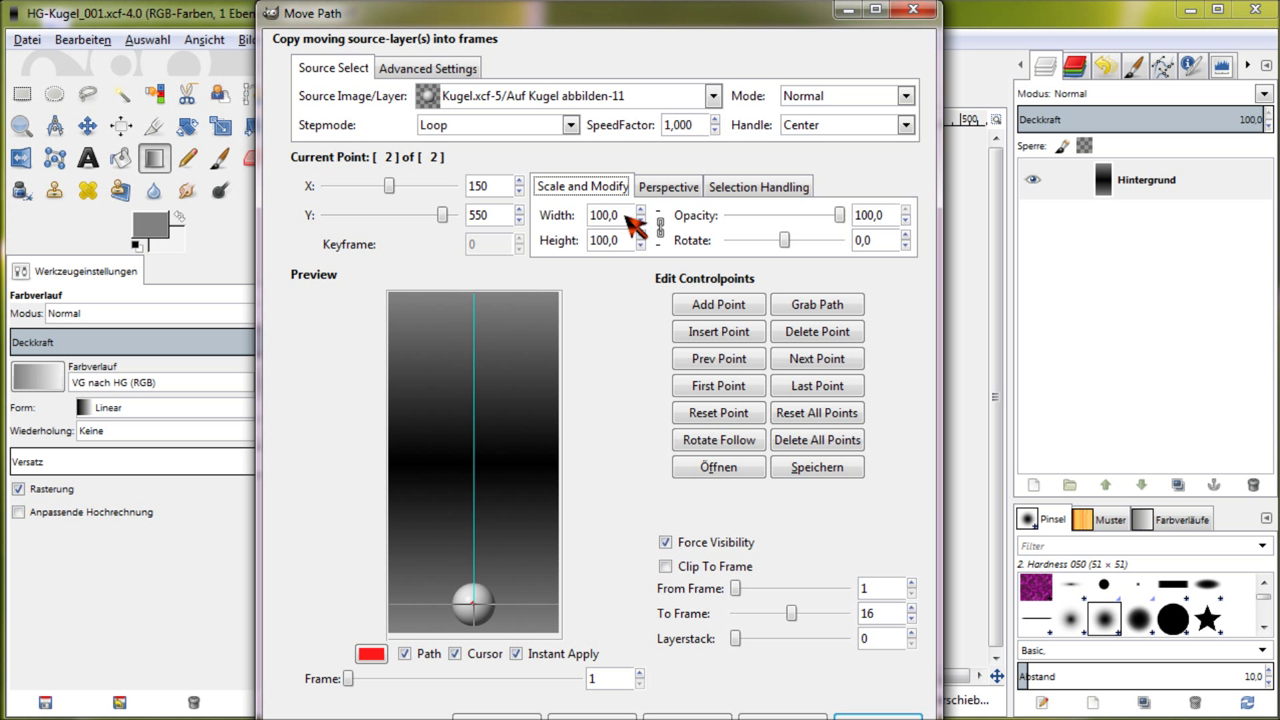
pyautogui.click(660, 226)
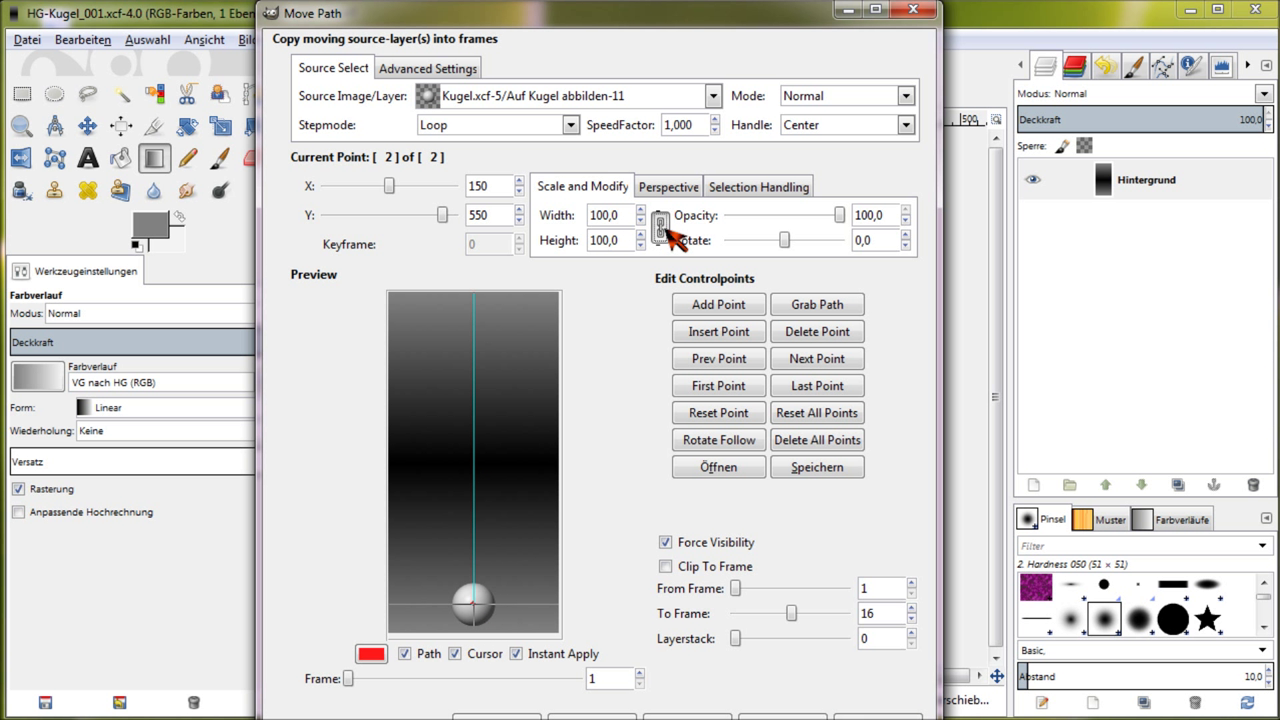
pyautogui.click(623, 214)
pyautogui.moveTo(623, 214); pyautogui.dragTo(580, 222)
pyautogui.write('90')
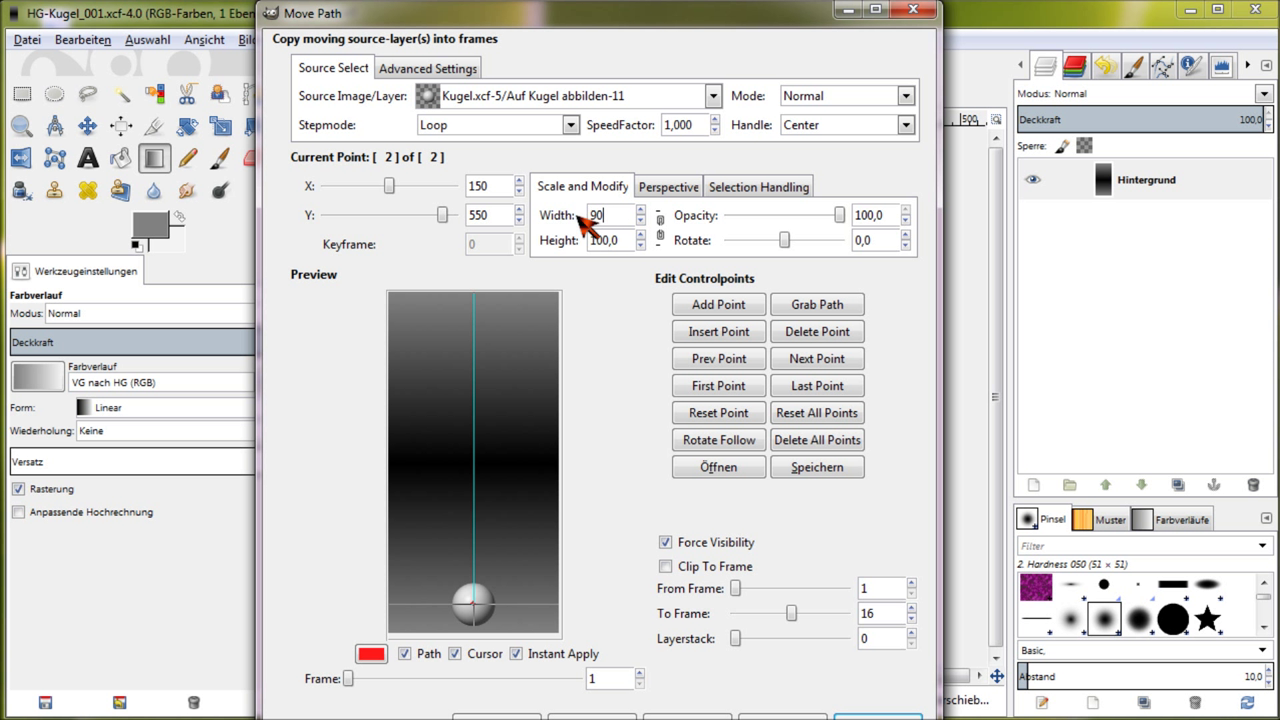
pyautogui.press('Tab')
pyautogui.write('125')
pyautogui.press('Tab')
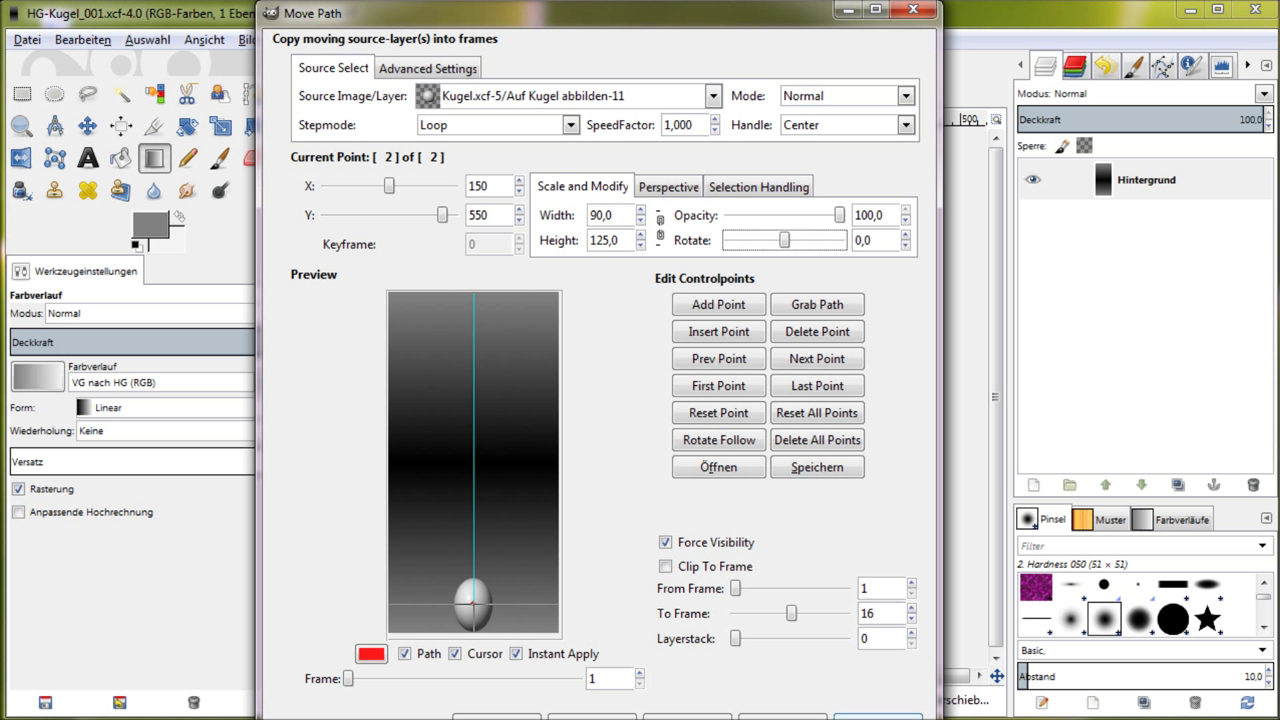
pyautogui.click(880, 716)
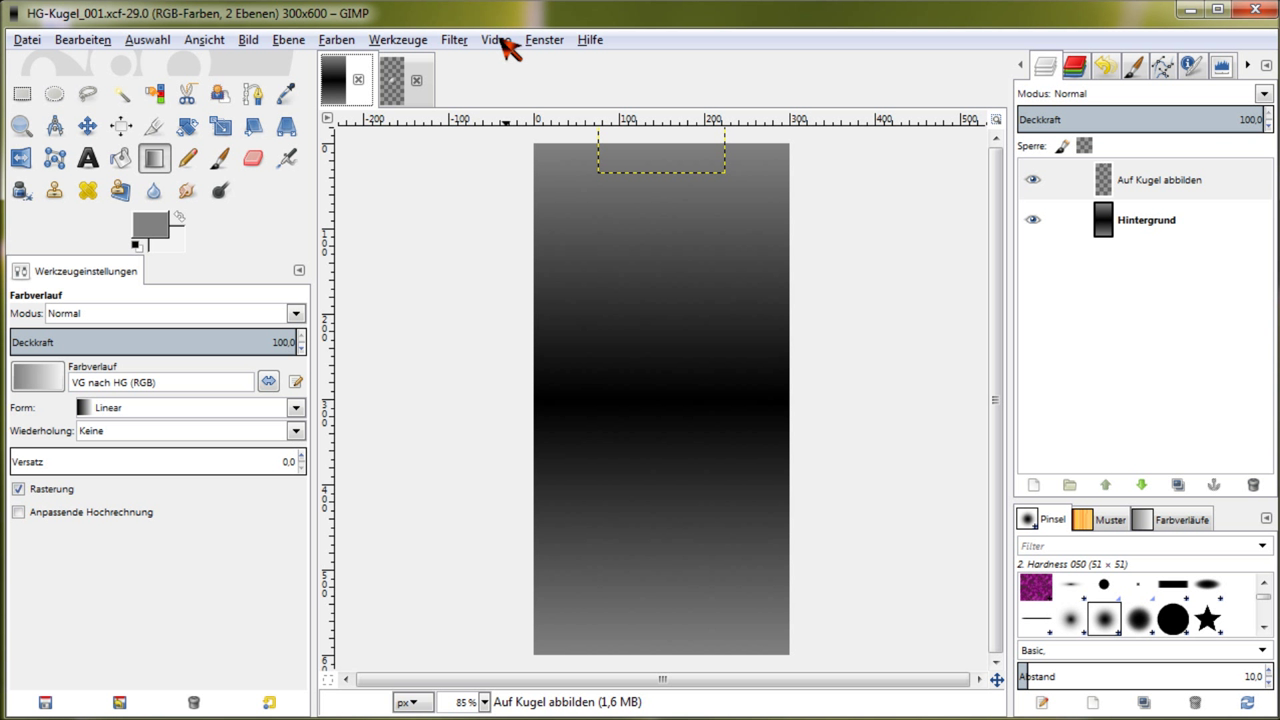
# - Reopen Move Path centre-anchored at X 150, Y 550 with Instant Apply on
pyautogui.click(503, 42)
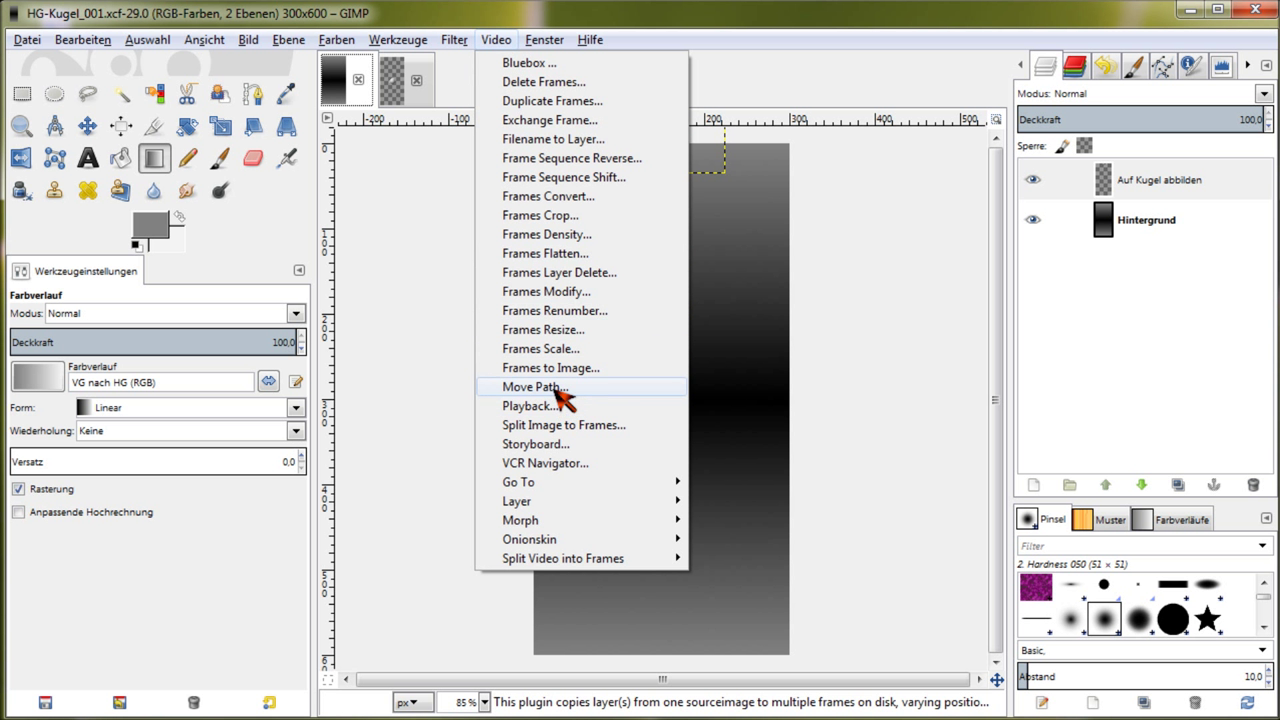
pyautogui.click(560, 398)
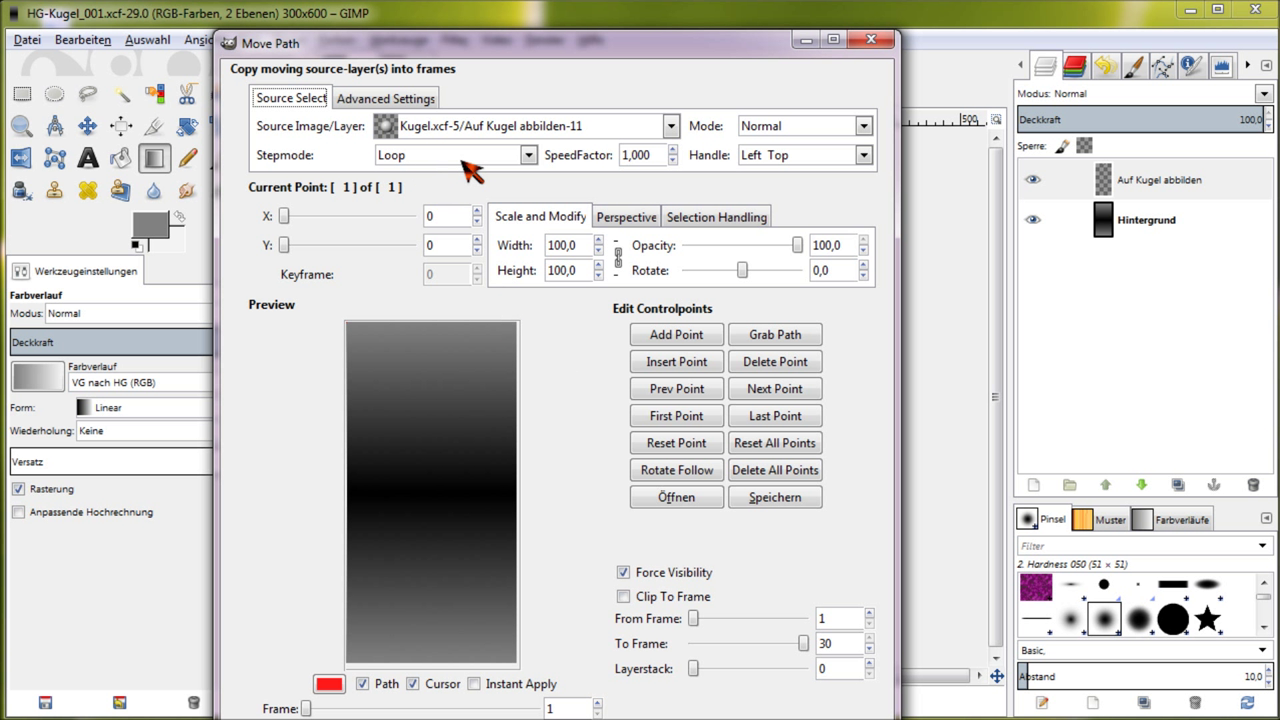
pyautogui.click(765, 158)
pyautogui.click(765, 272)
pyautogui.write('150')
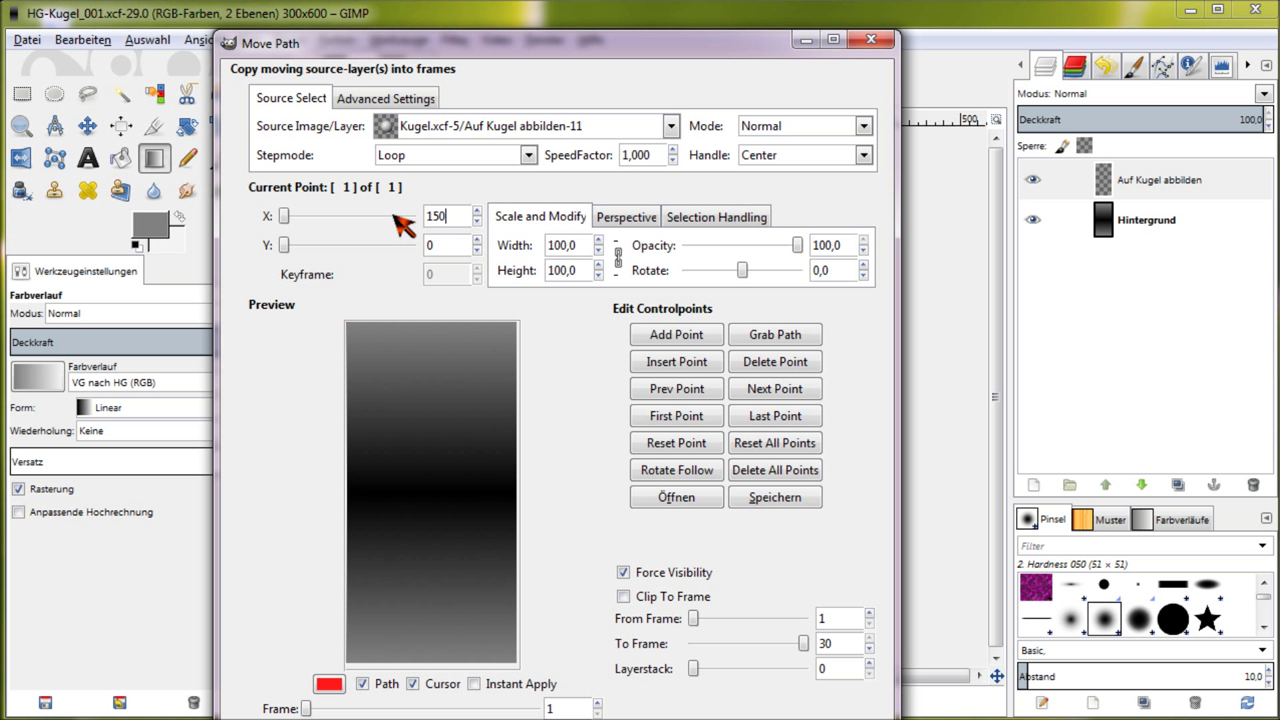
pyautogui.press('Tab')
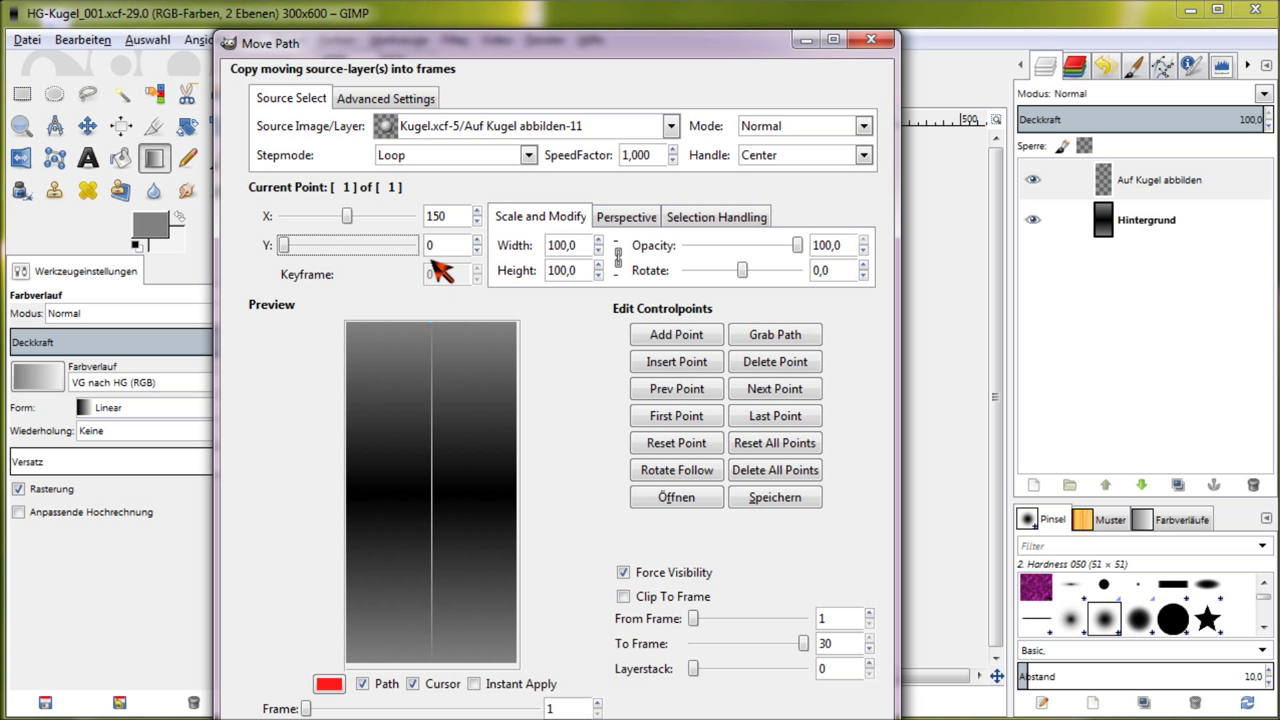
pyautogui.write('55')
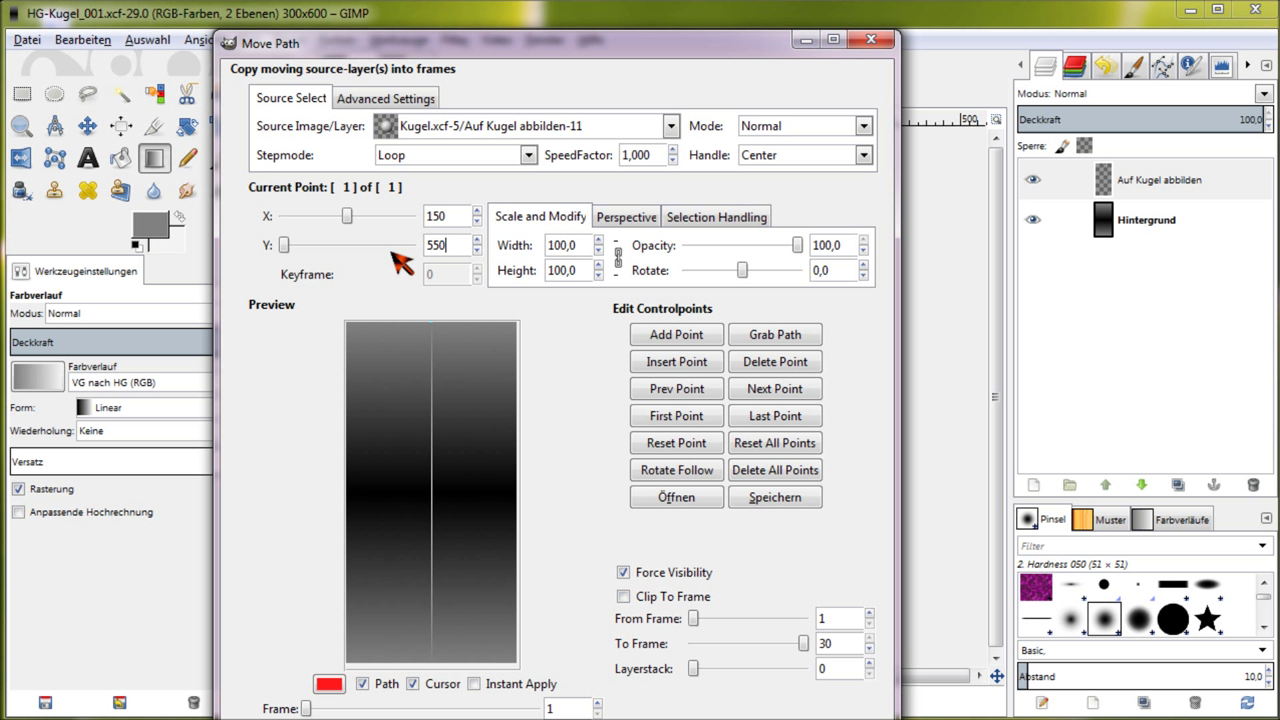
pyautogui.press('Tab')
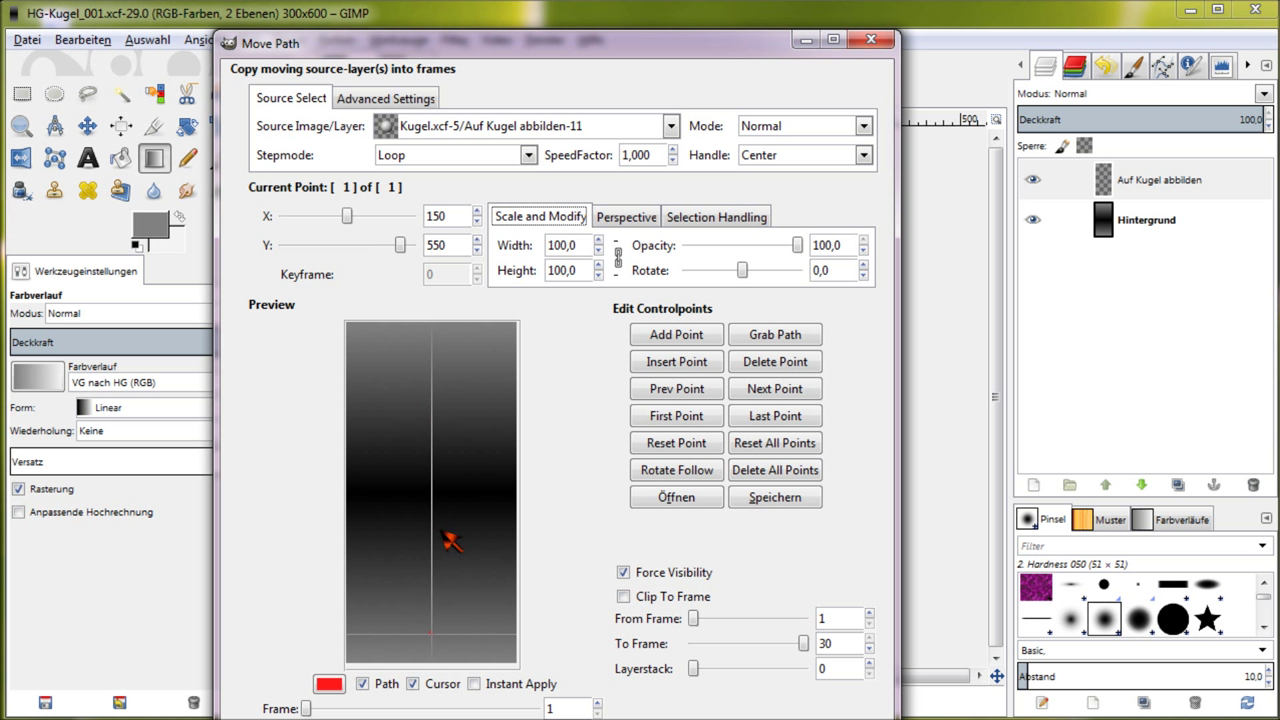
pyautogui.click(476, 684)
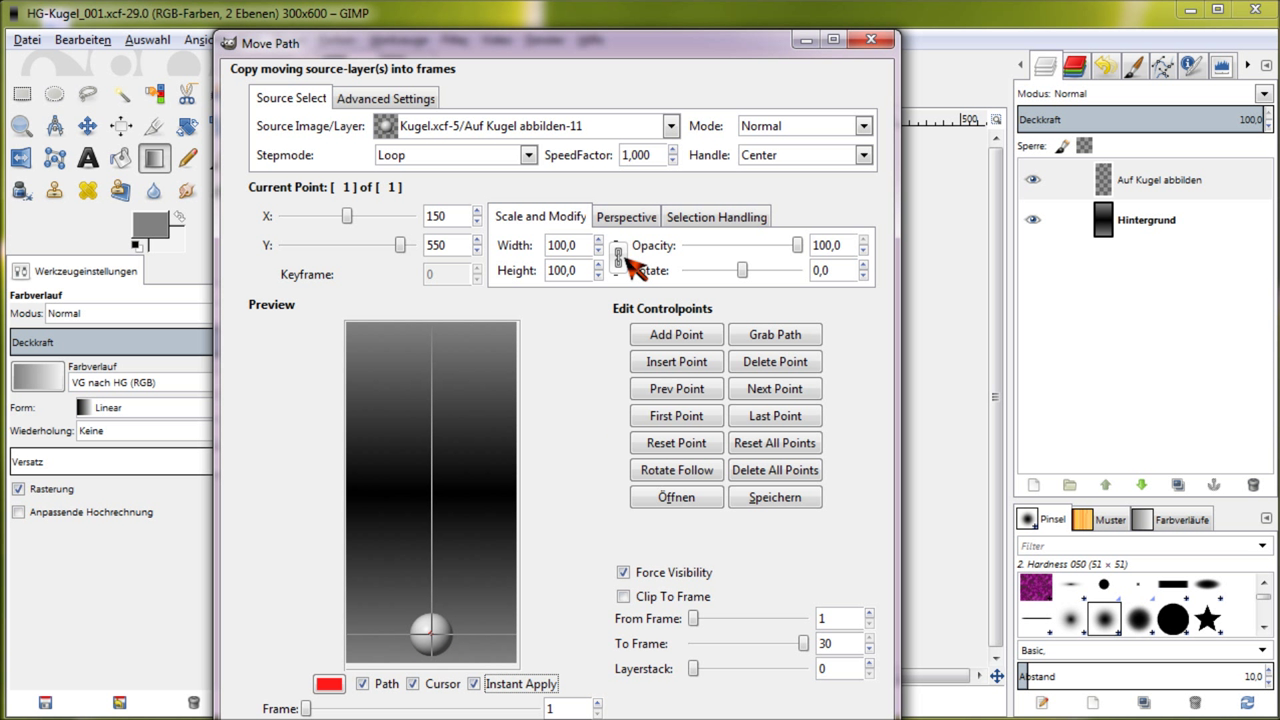
# - Set width 90, height 125, and the frame range 17 to 21
pyautogui.moveTo(578, 245); pyautogui.dragTo(535, 248)
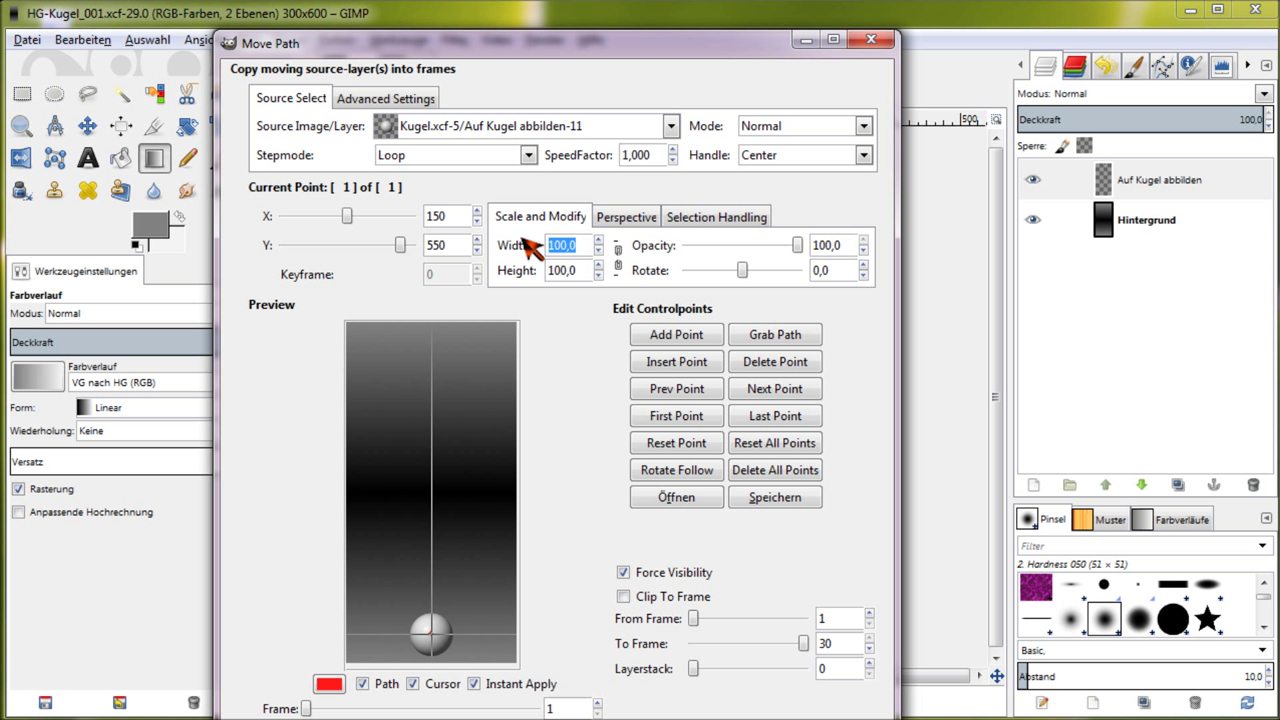
pyautogui.press('Tab')
pyautogui.press('Tab')
pyautogui.press('Tab')
pyautogui.press('Tab')
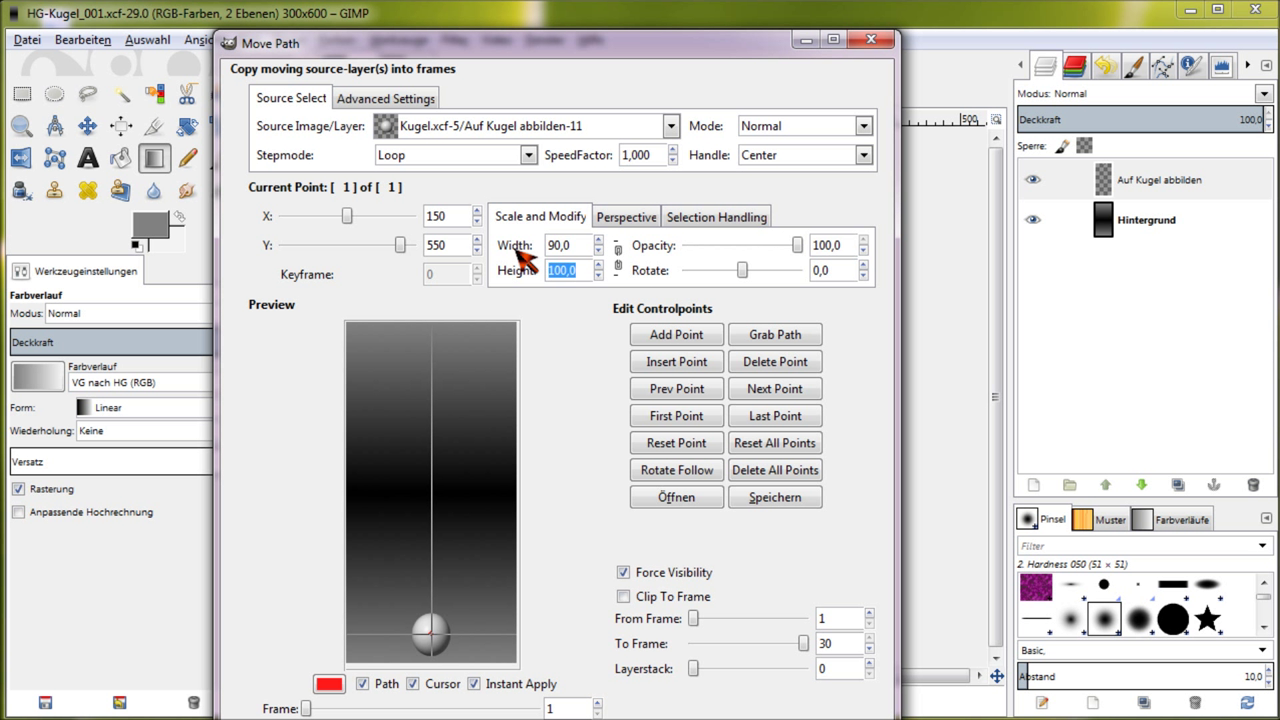
pyautogui.press('Tab')
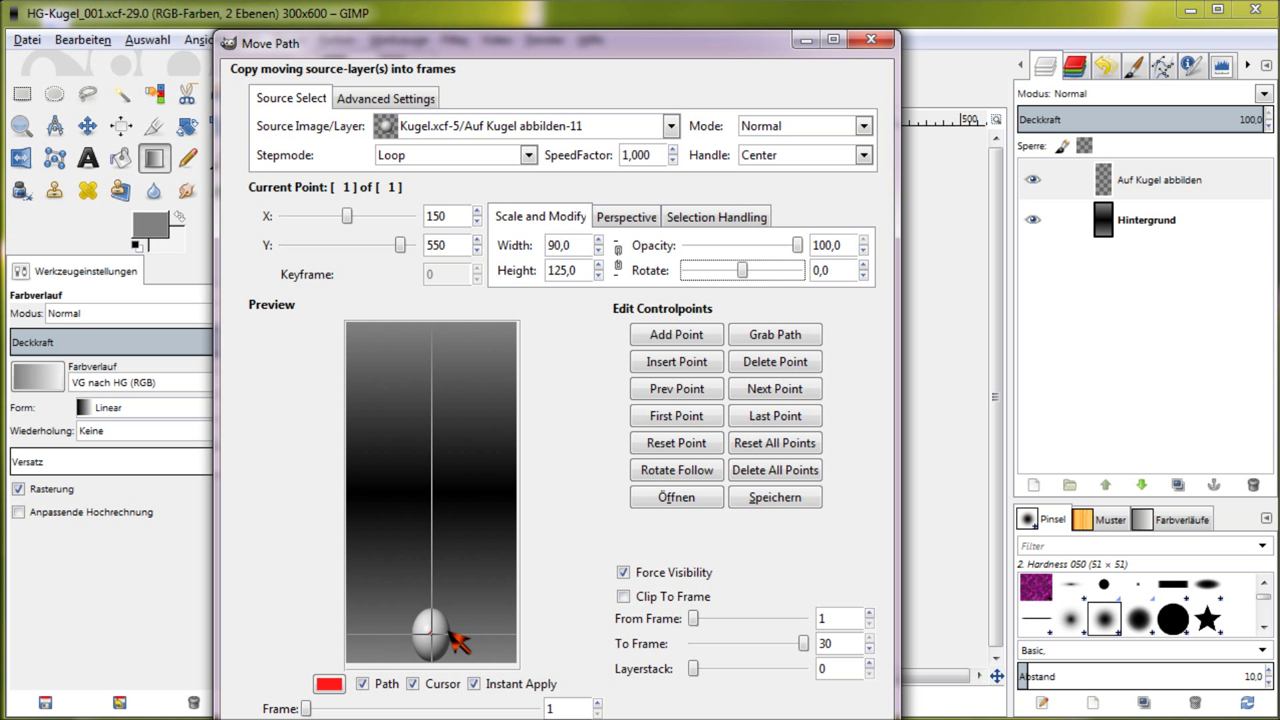
pyautogui.click(829, 615)
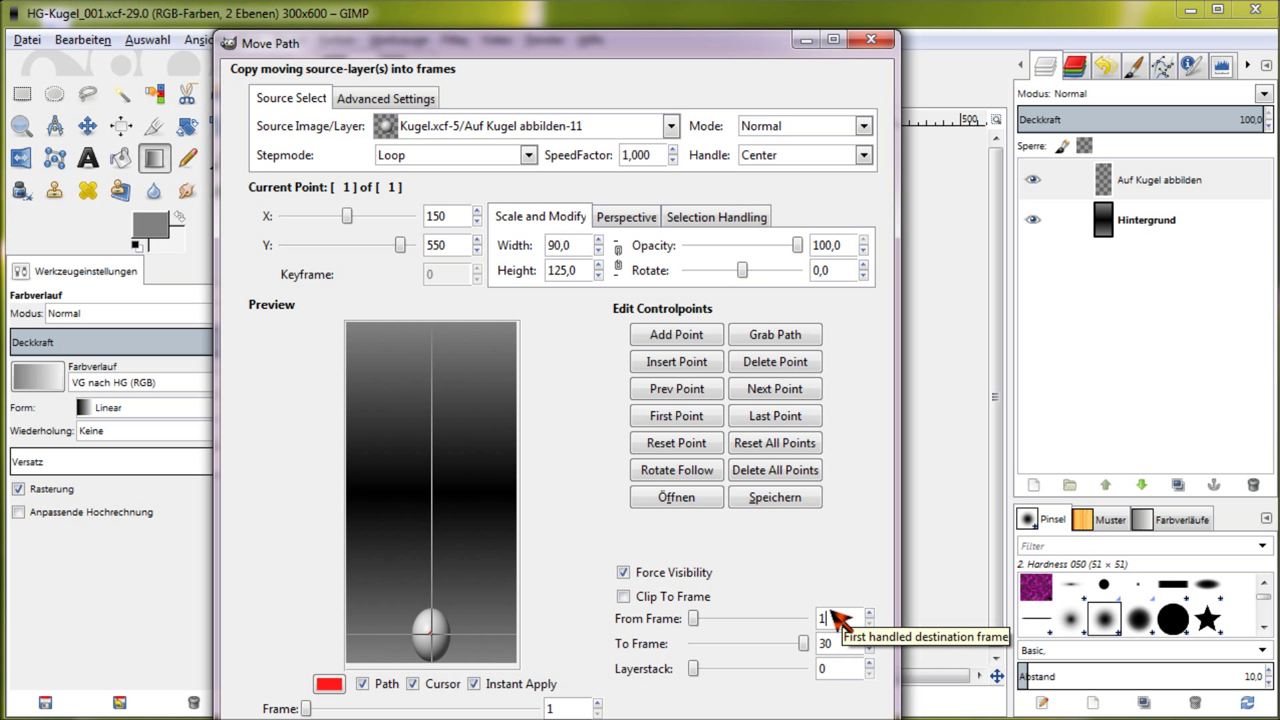
pyautogui.write('7')
pyautogui.press('Tab')
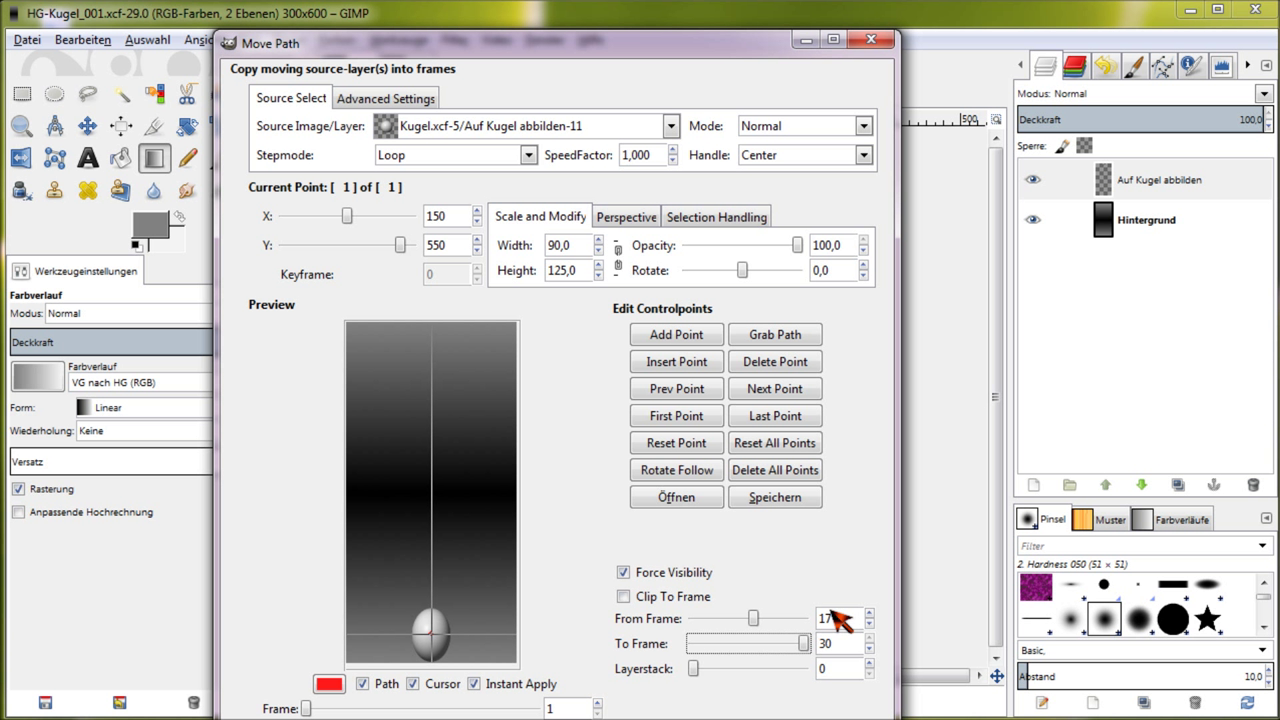
pyautogui.press('Tab')
pyautogui.press('Tab')
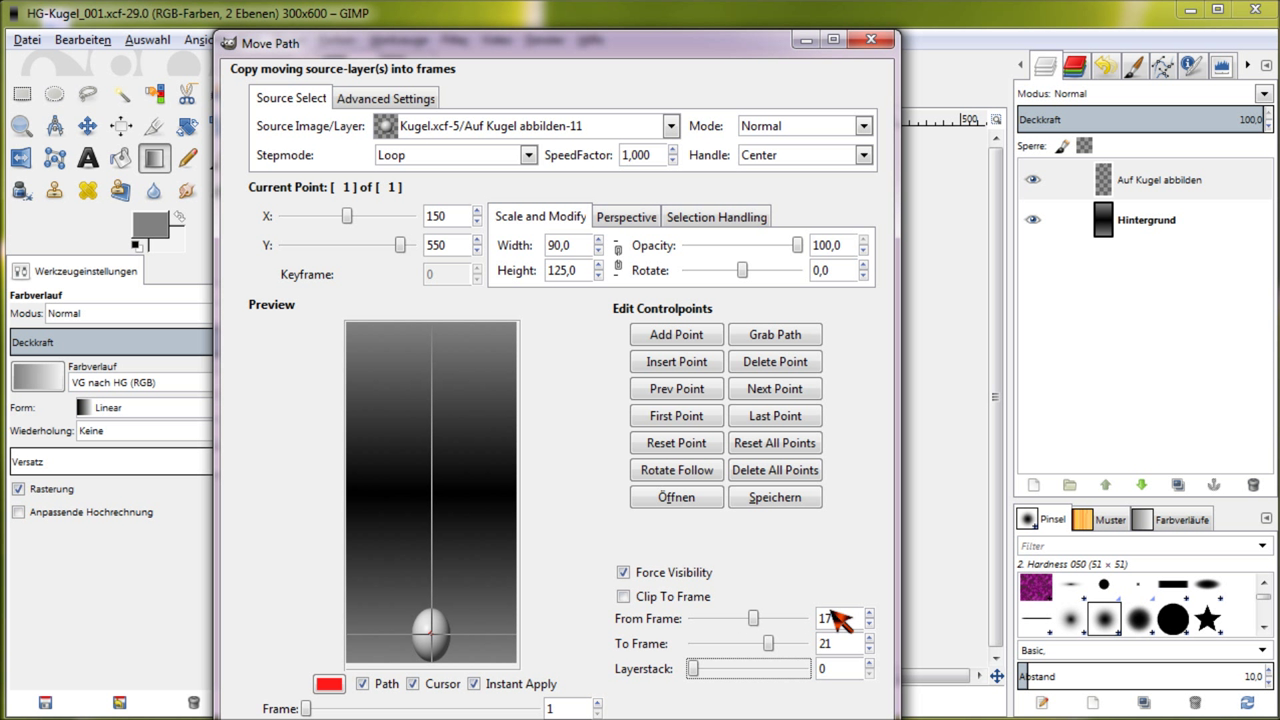
# - Add a second point squashing the ball to width 120, height 80
pyautogui.click(673, 337)
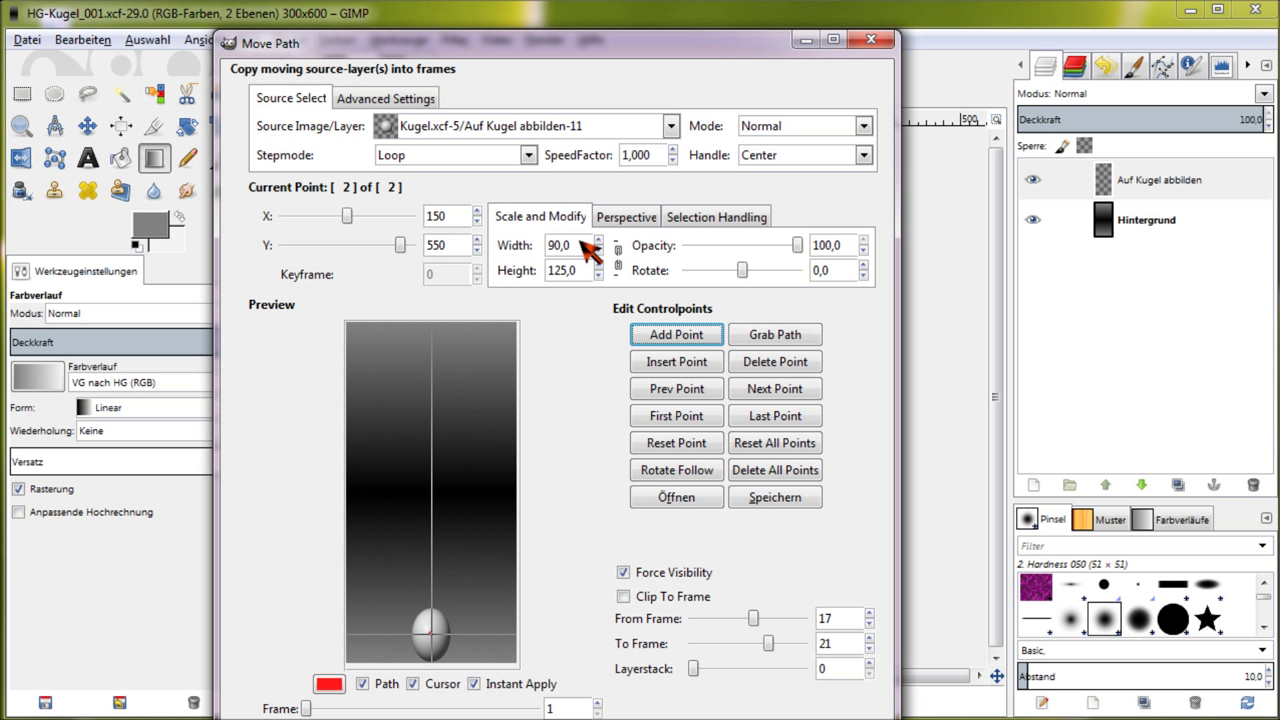
pyautogui.moveTo(580, 246); pyautogui.dragTo(548, 250)
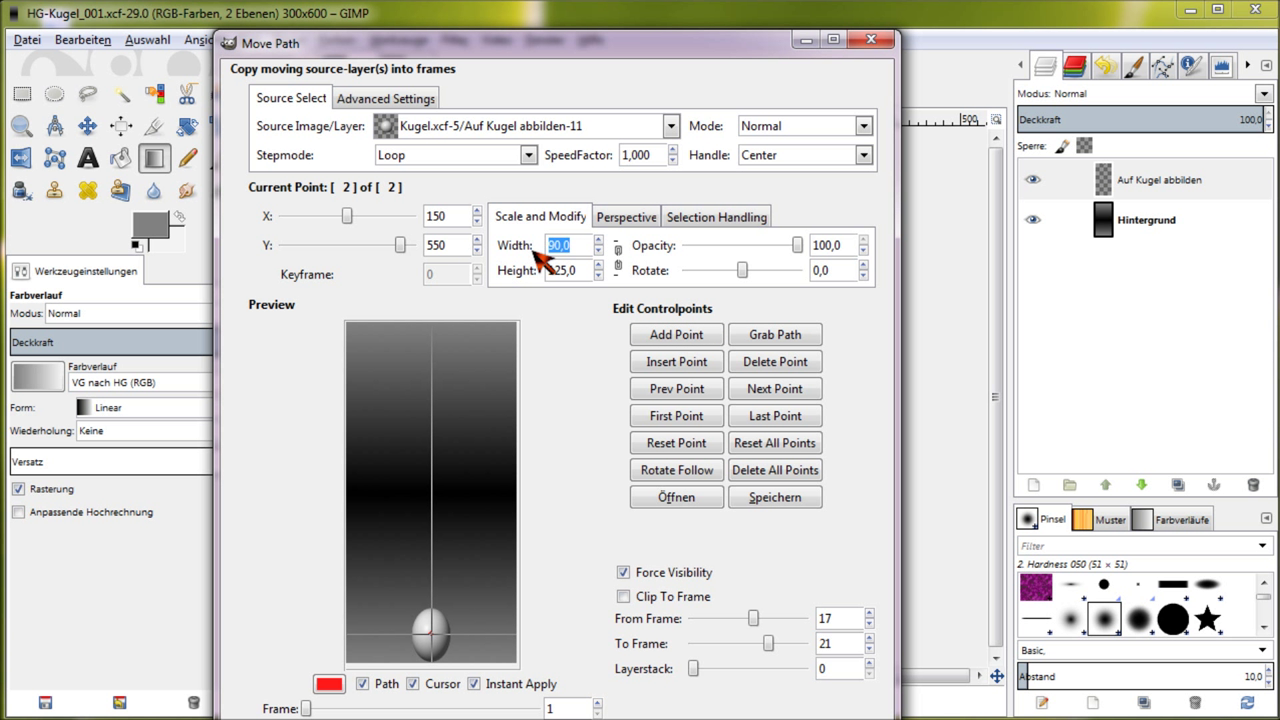
pyautogui.press('Tab')
pyautogui.press('Tab')
pyautogui.press('Tab')
pyautogui.press('Tab')
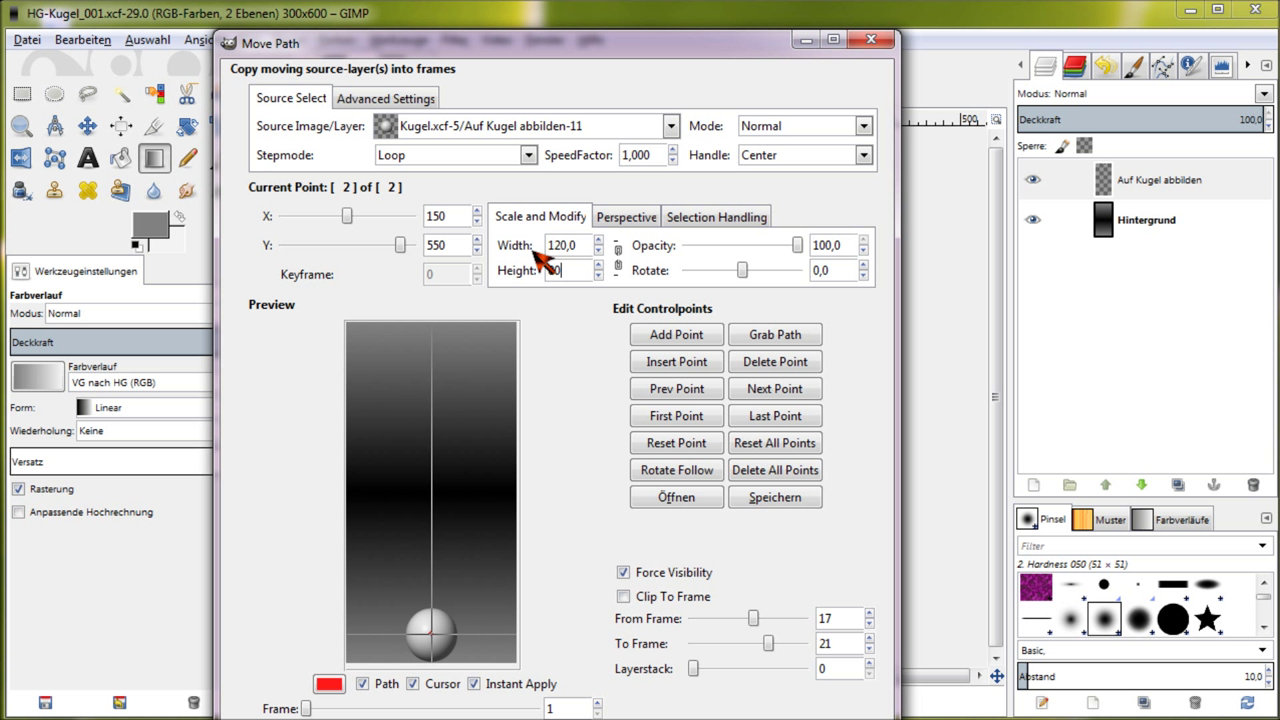
pyautogui.press('Tab')
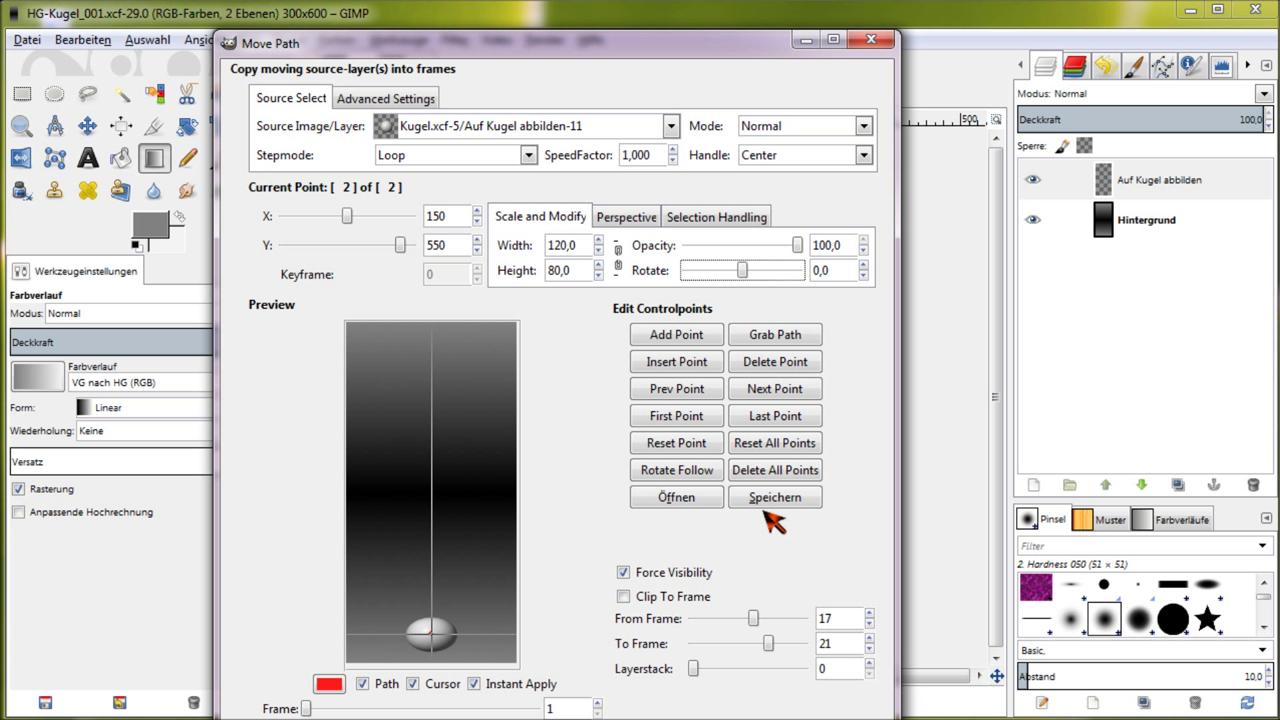
# - Add a third point restoring the ball to 100 by 100 and render the frames
pyautogui.click(703, 338)
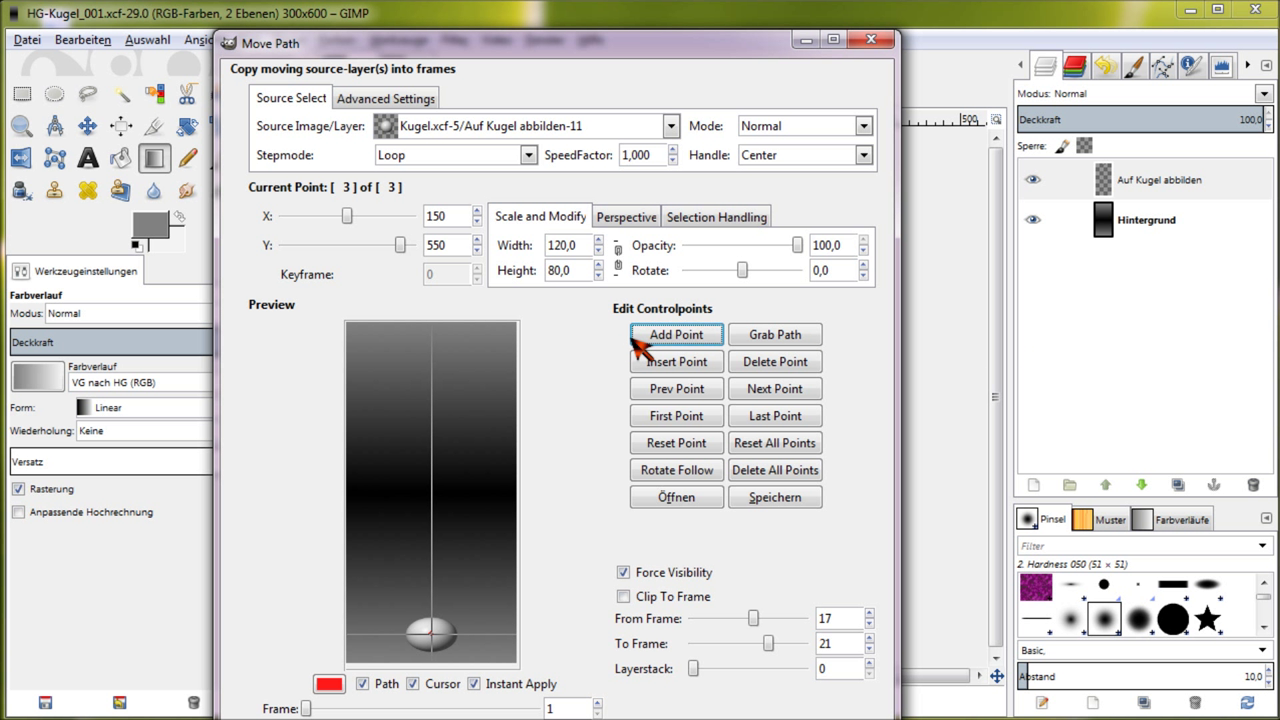
pyautogui.doubleClick(560, 246)
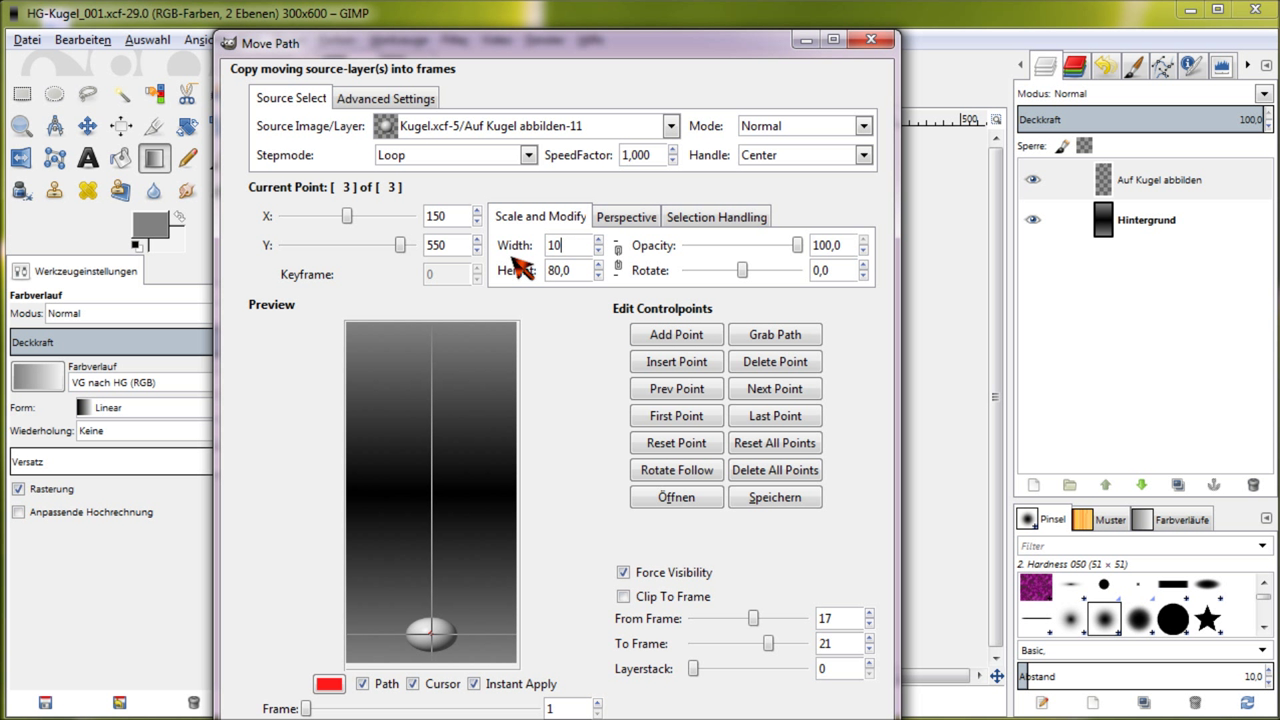
pyautogui.write('0')
pyautogui.press('Tab')
pyautogui.press('Tab')
pyautogui.press('Tab')
pyautogui.press('Tab')
pyautogui.press('Tab')
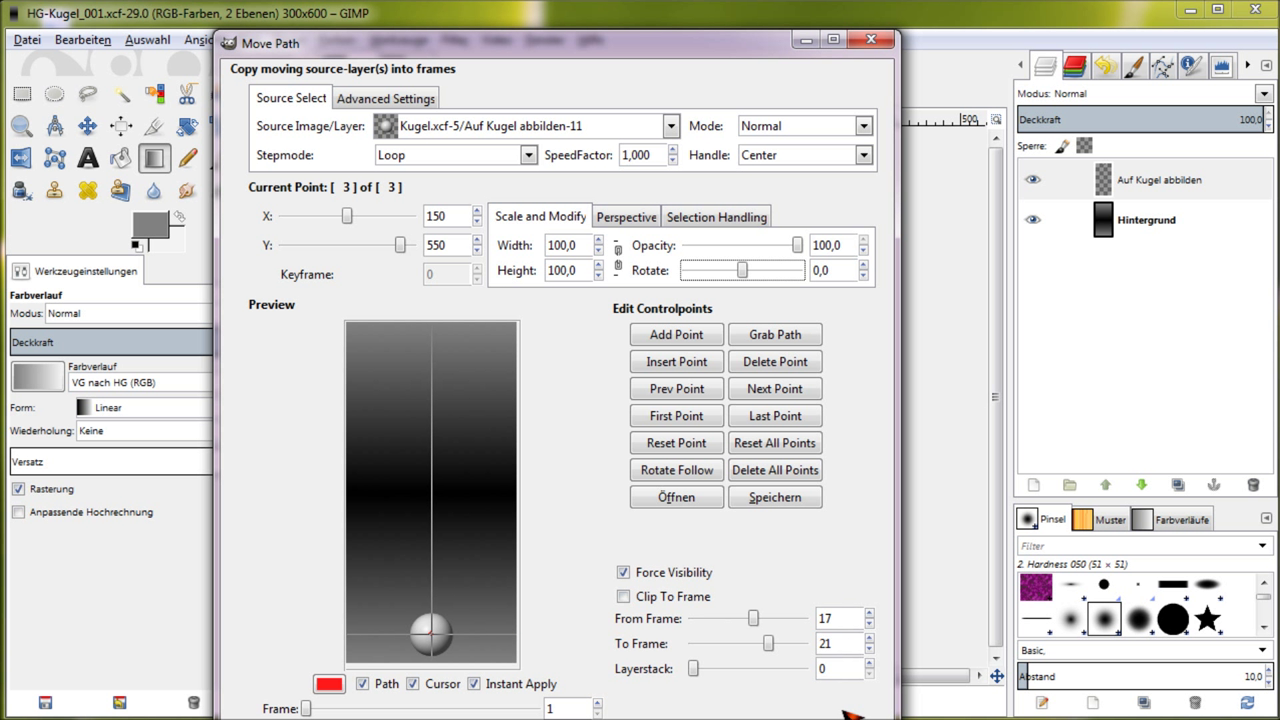
pyautogui.press('Return')
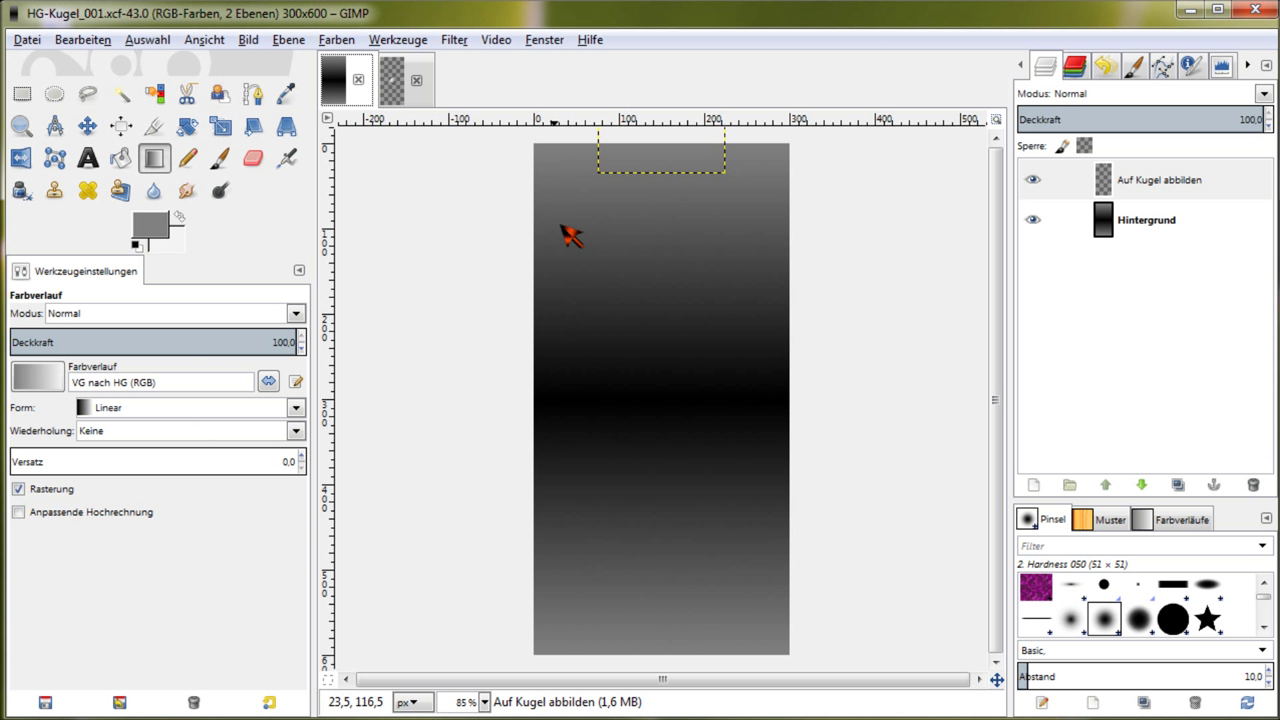
# - Reopen Move Path with Center handle, first point at X 150, Y 550, Instant Apply on
pyautogui.click(510, 41)
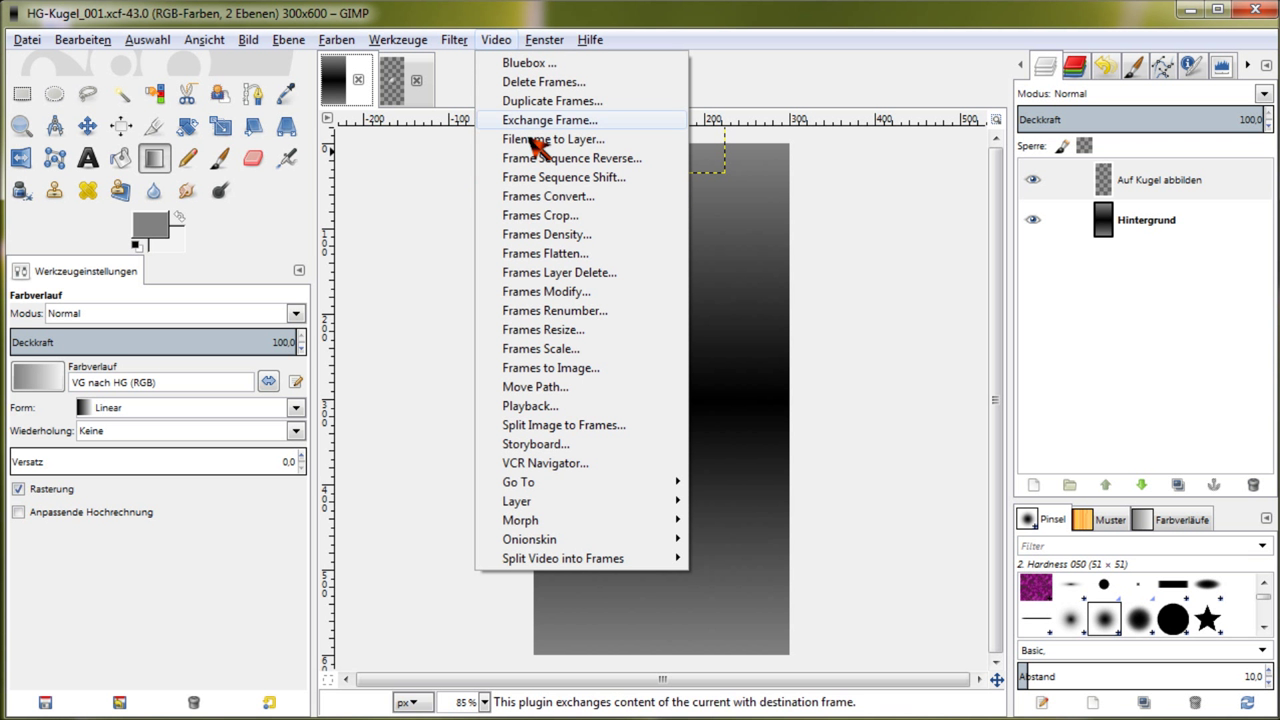
pyautogui.click(575, 323)
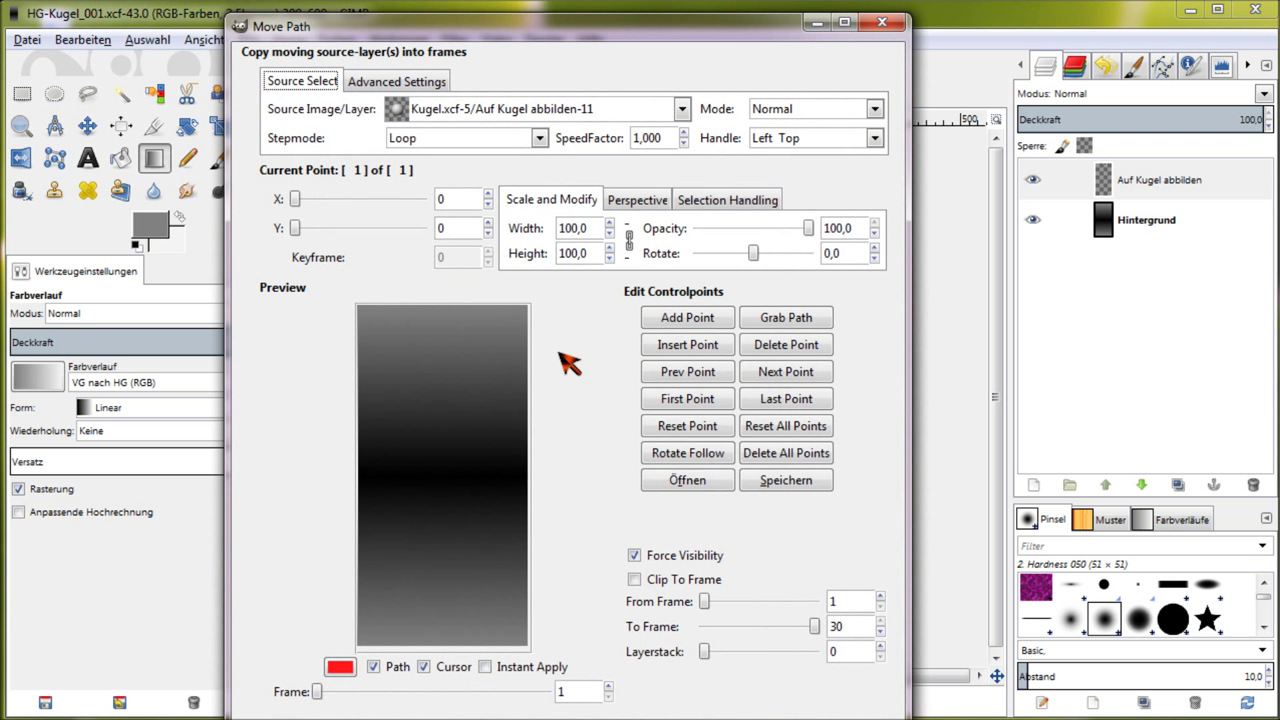
pyautogui.moveTo(526, 27); pyautogui.dragTo(573, 16)
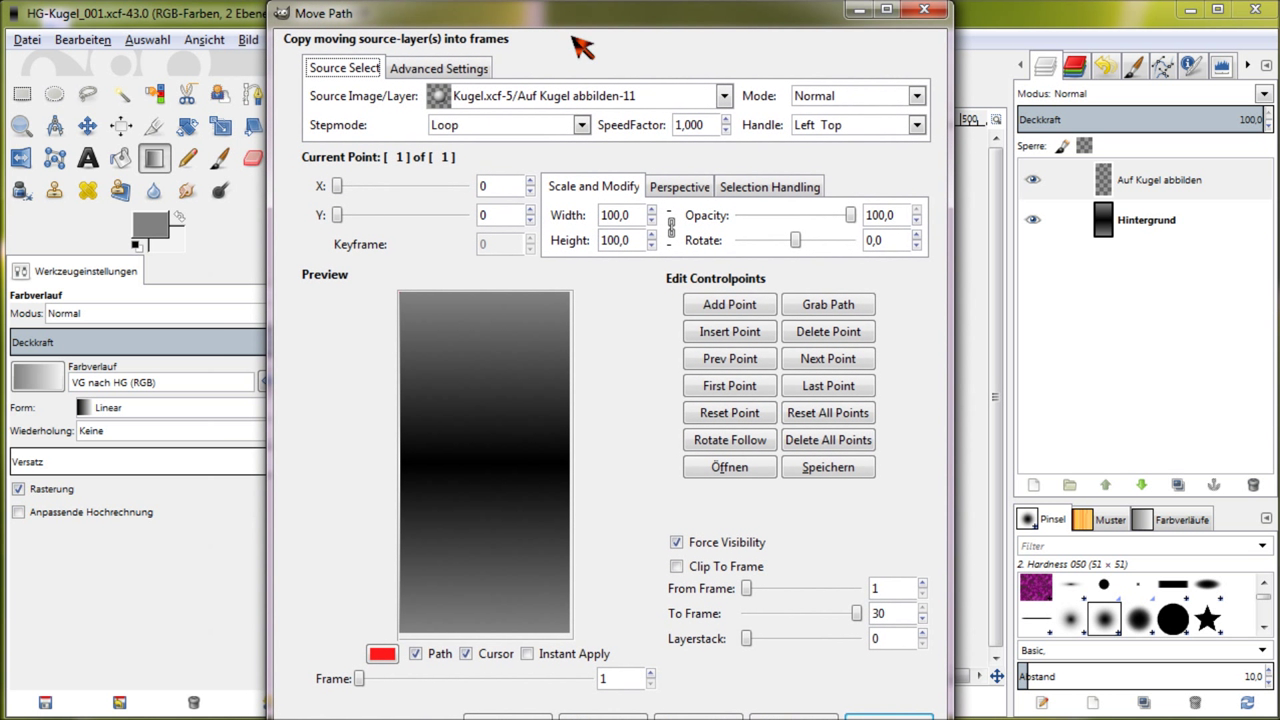
pyautogui.click(819, 127)
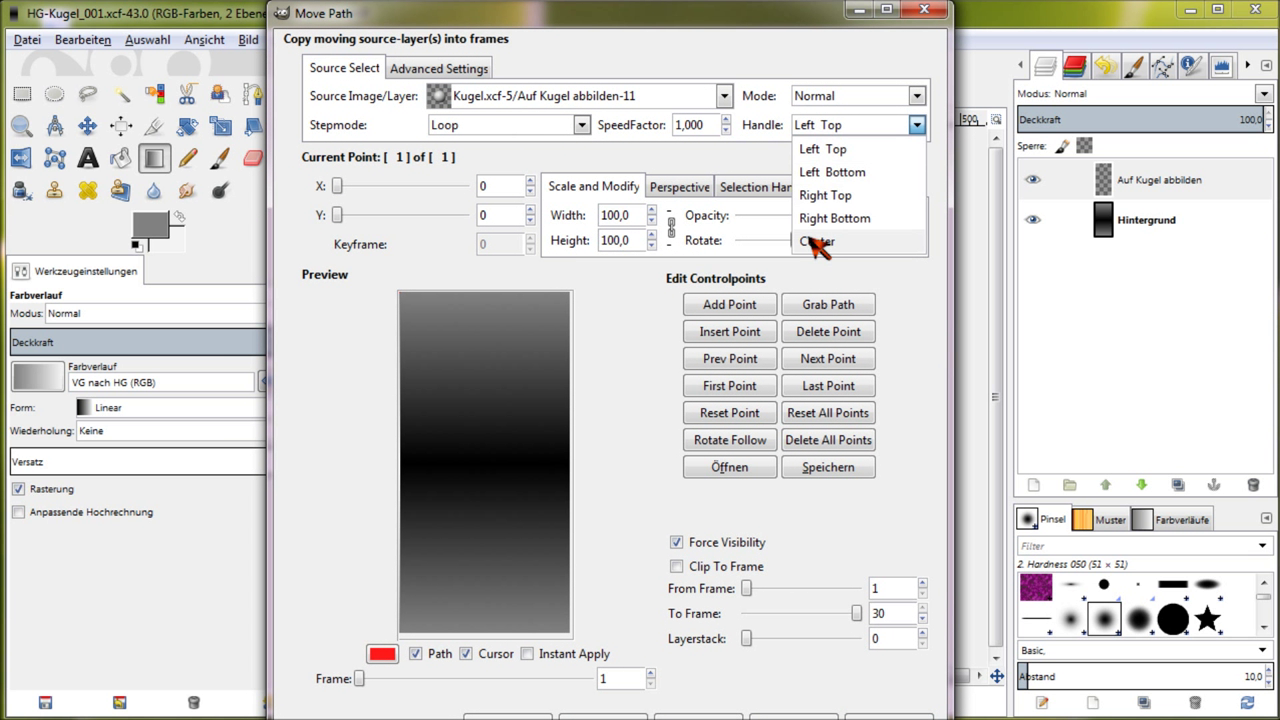
pyautogui.click(816, 242)
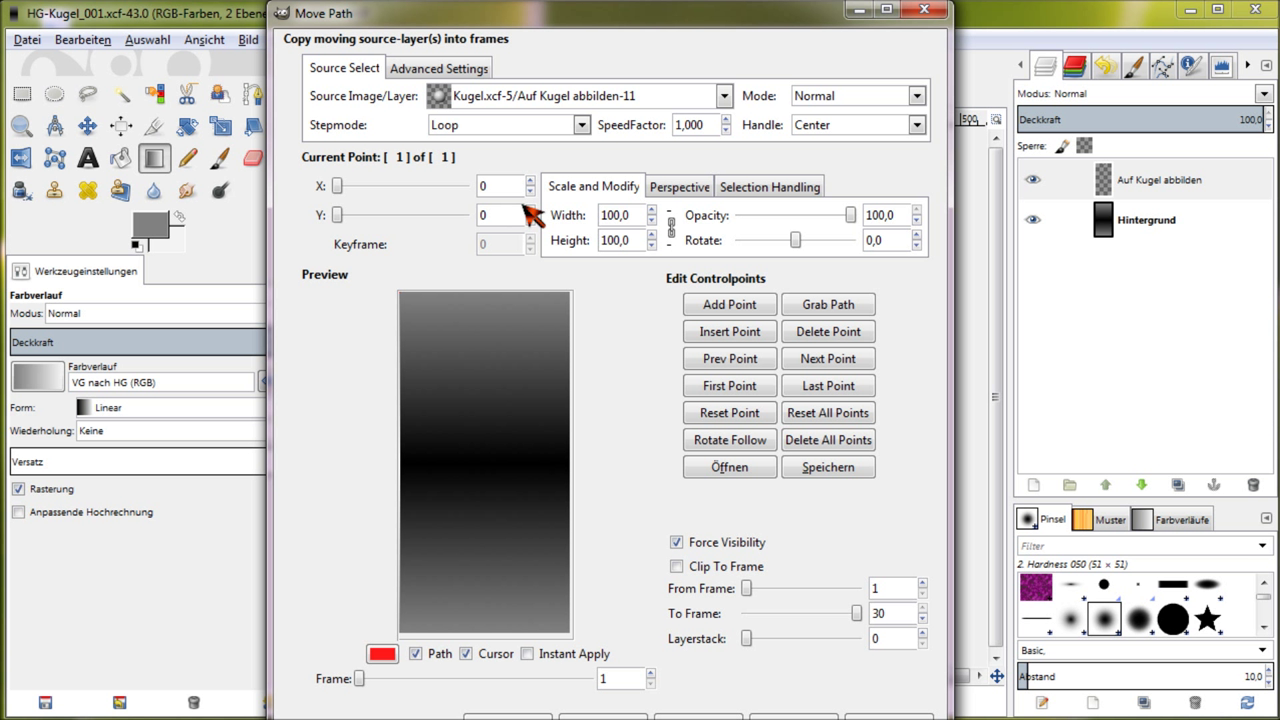
pyautogui.doubleClick(492, 188)
pyautogui.write('150')
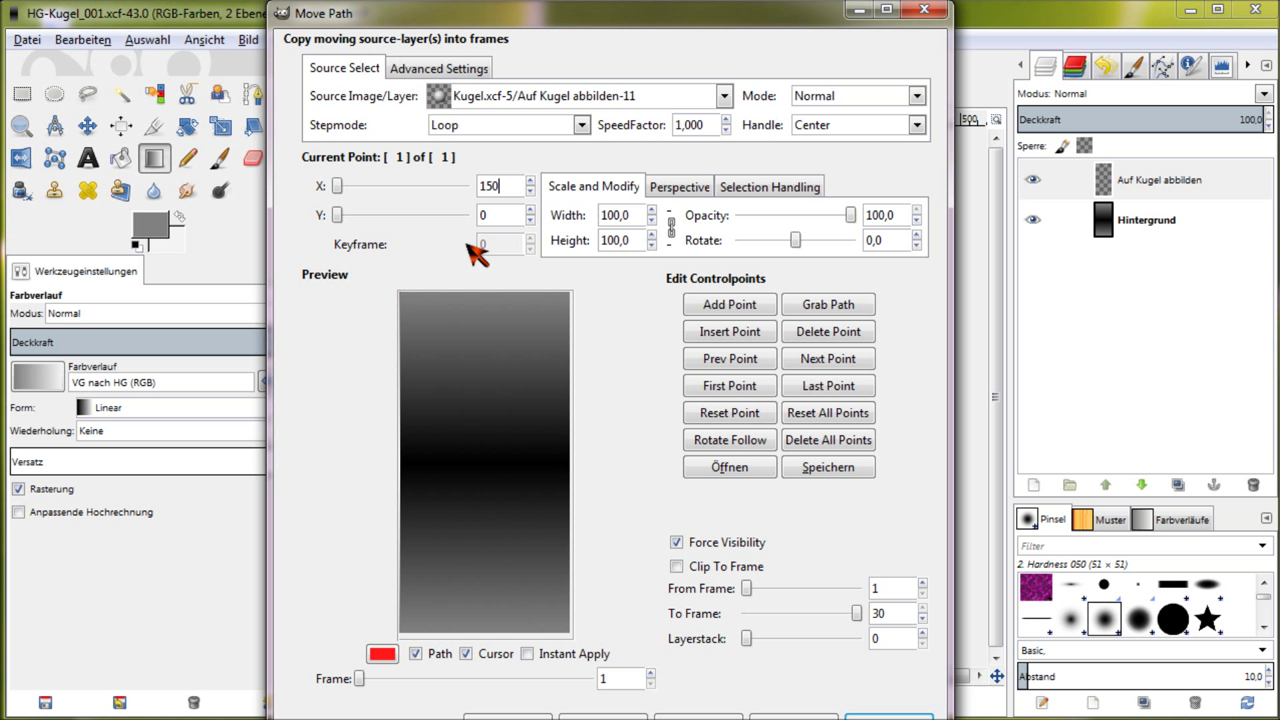
pyautogui.press('Tab')
pyautogui.write('550')
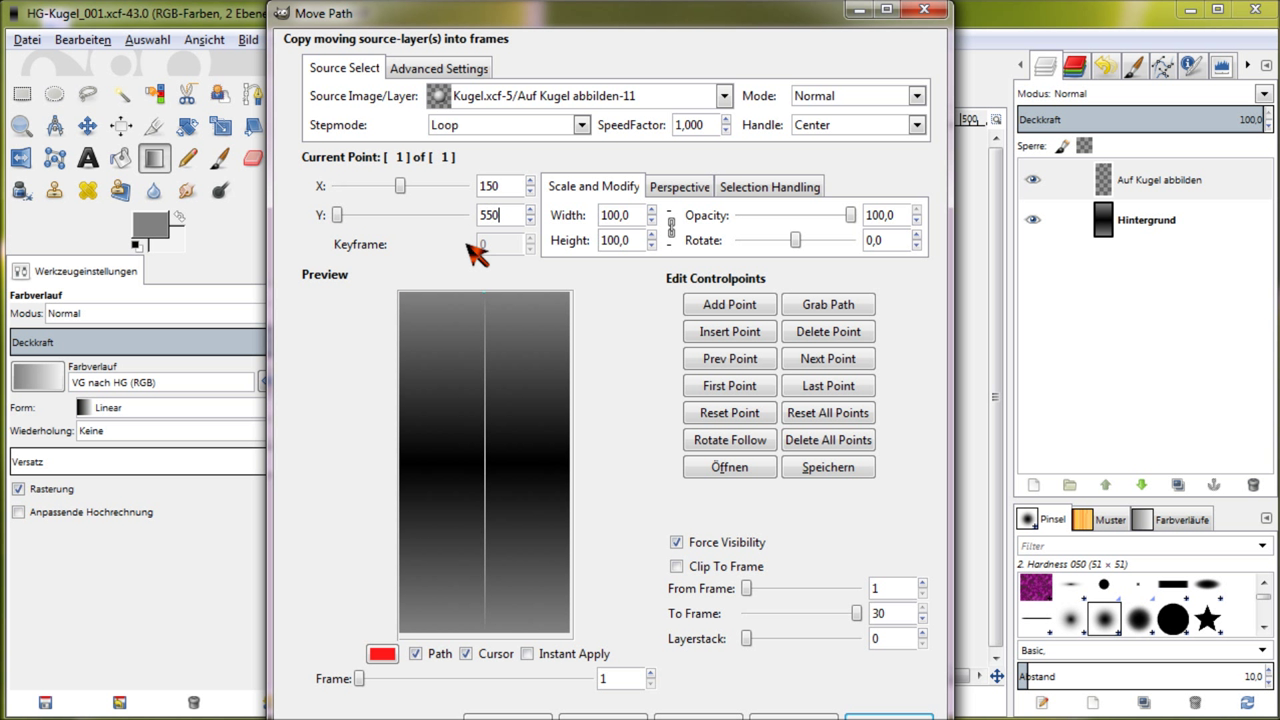
pyautogui.press('Tab')
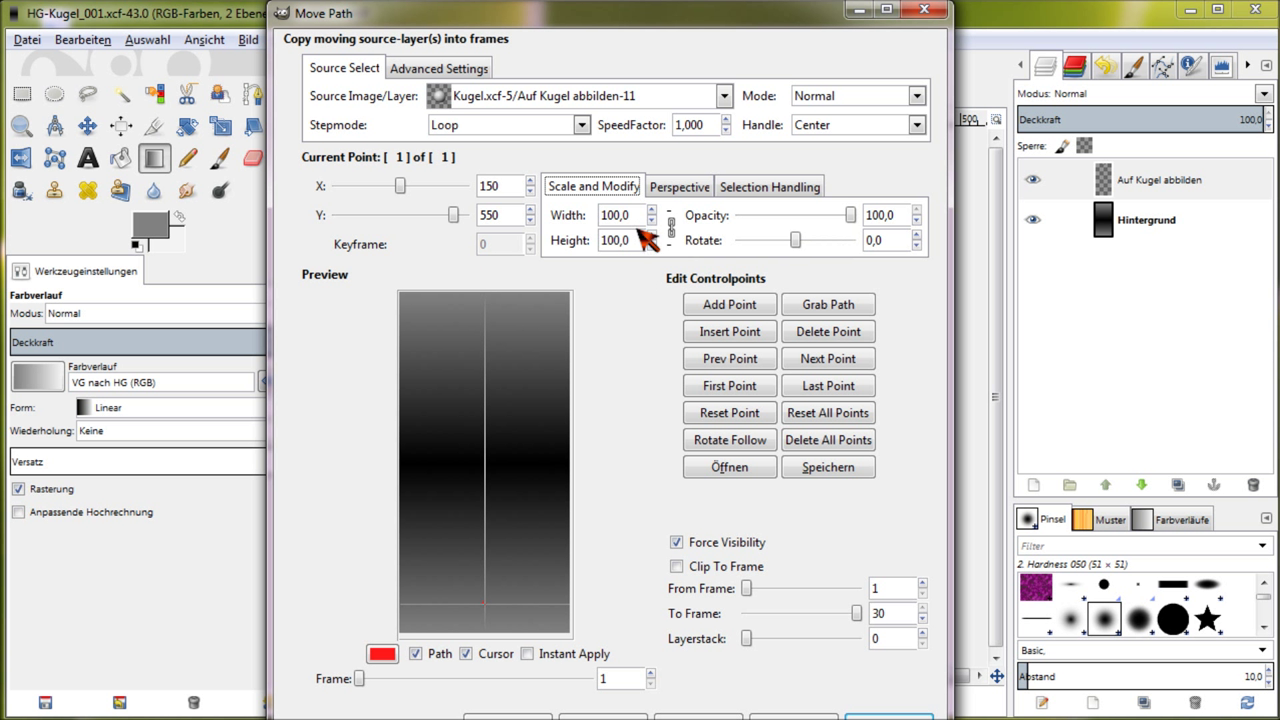
pyautogui.click(528, 653)
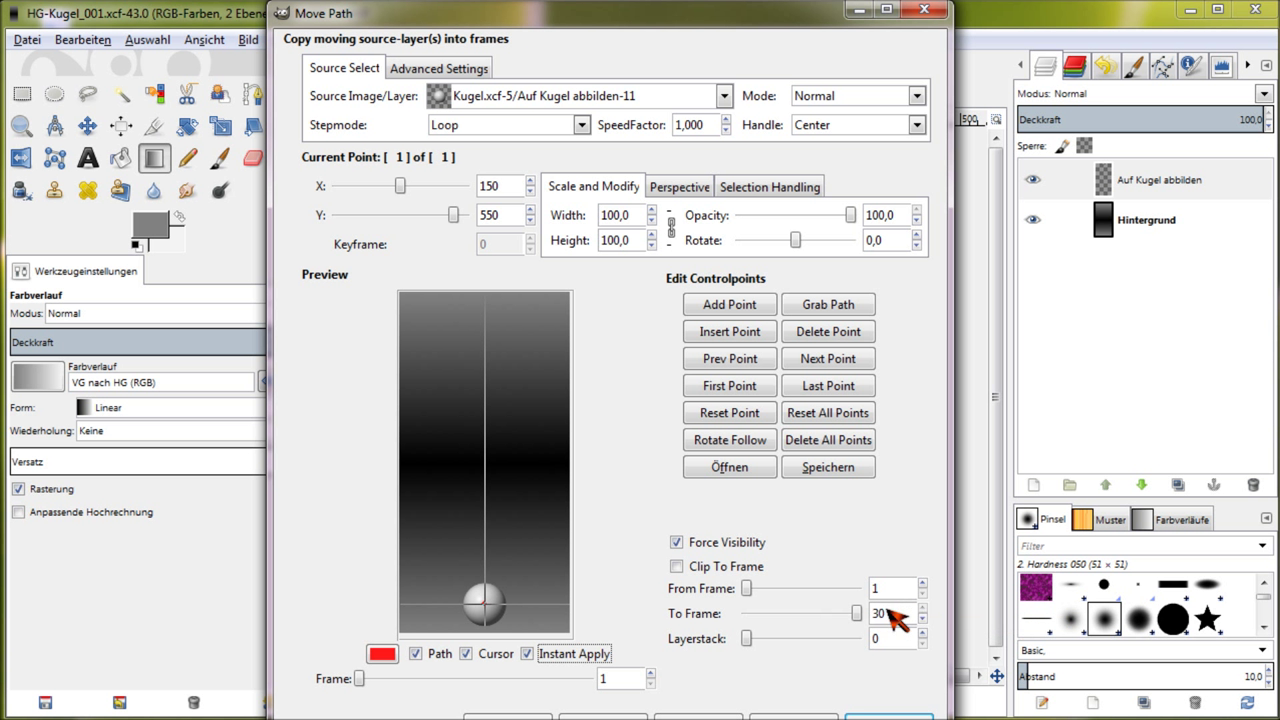
# - Set the start frame to 22 and add a second point at X 130
pyautogui.moveTo(890, 593); pyautogui.dragTo(860, 597)
pyautogui.write('22')
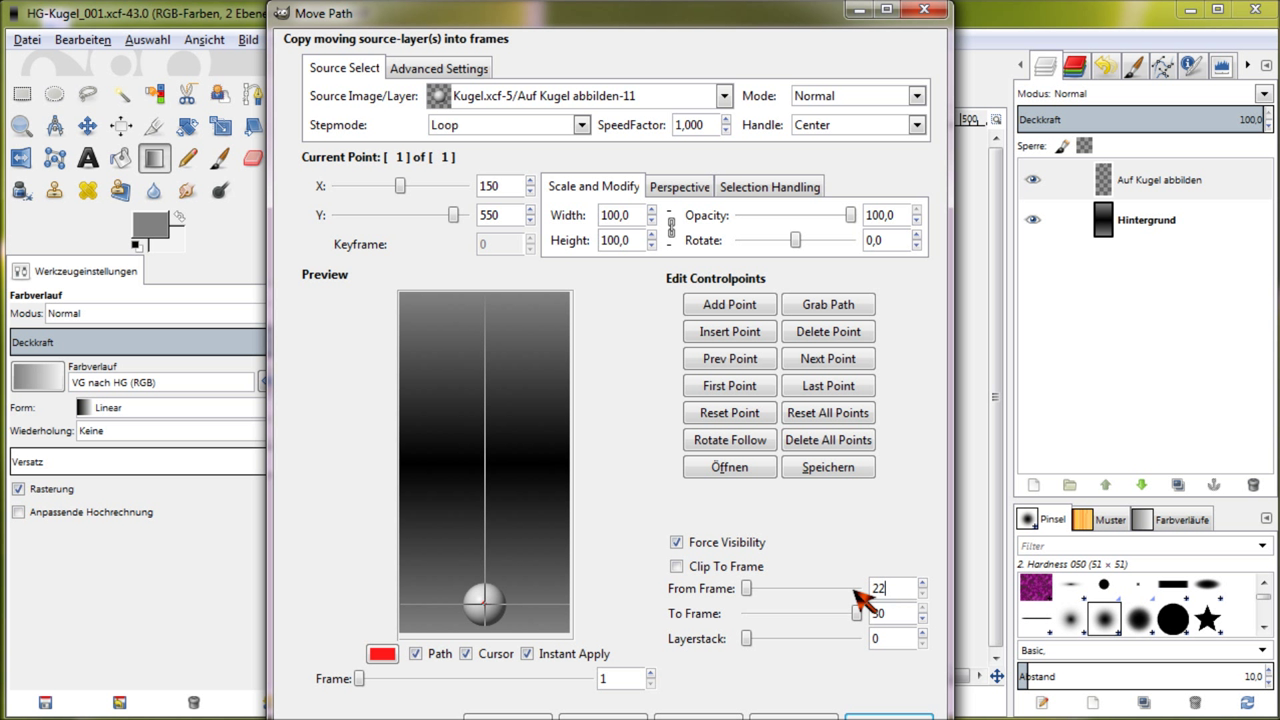
pyautogui.press('Tab')
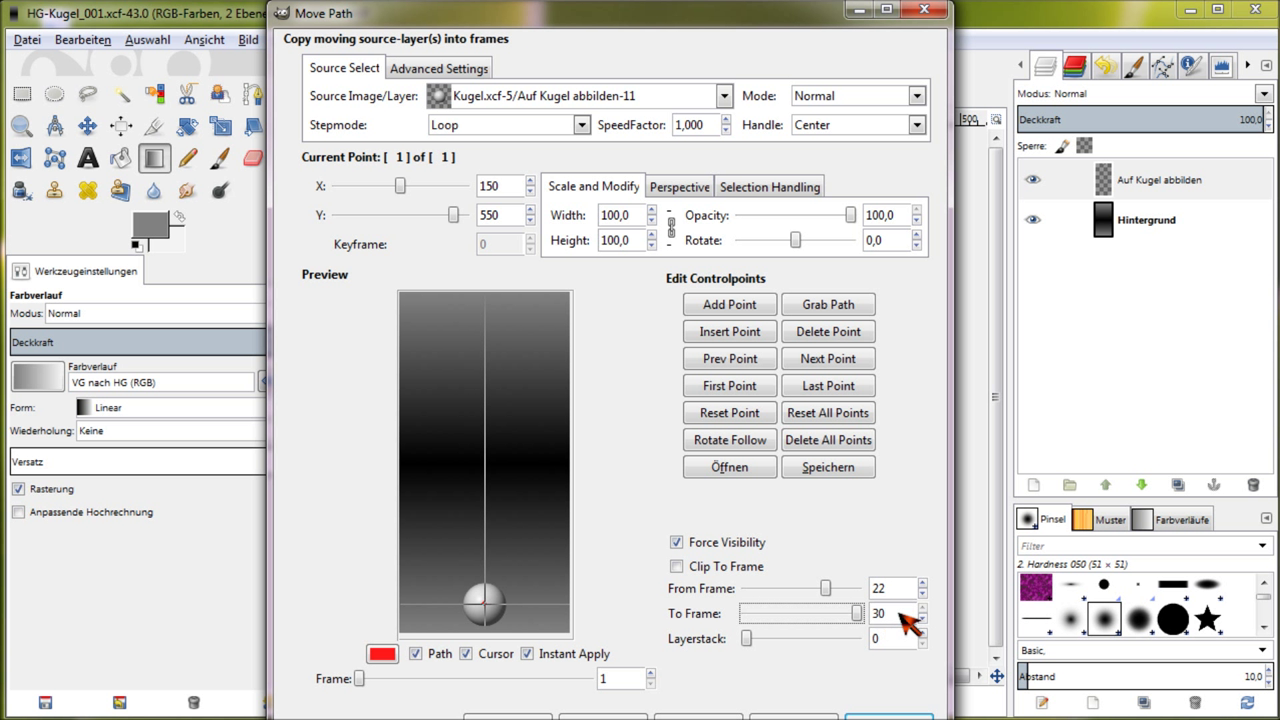
pyautogui.click(730, 302)
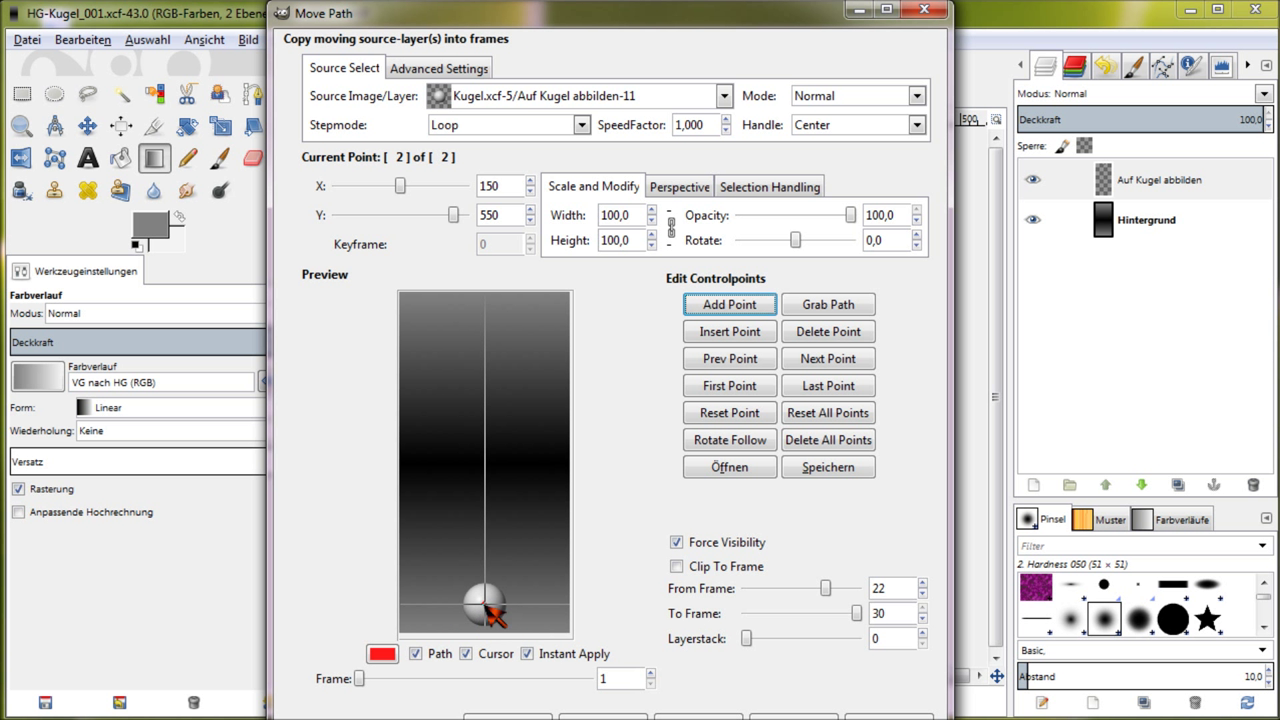
pyautogui.doubleClick(487, 186)
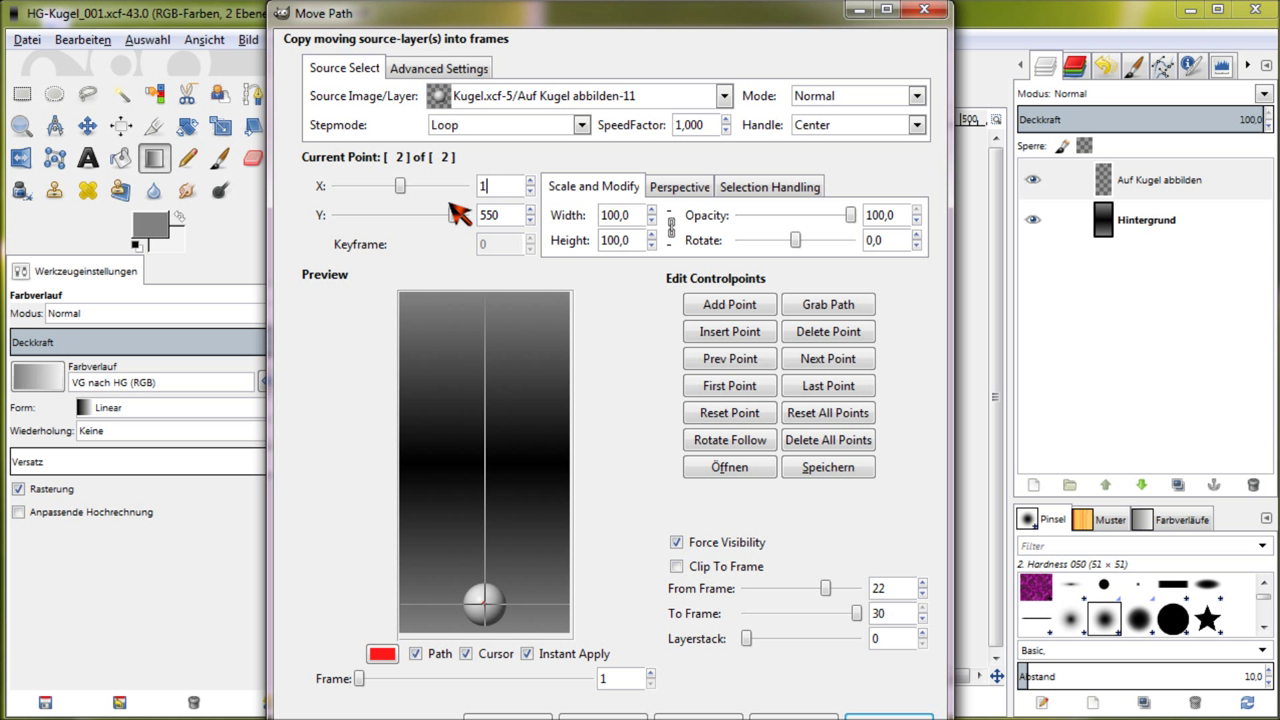
pyautogui.write('30')
pyautogui.press('Return')
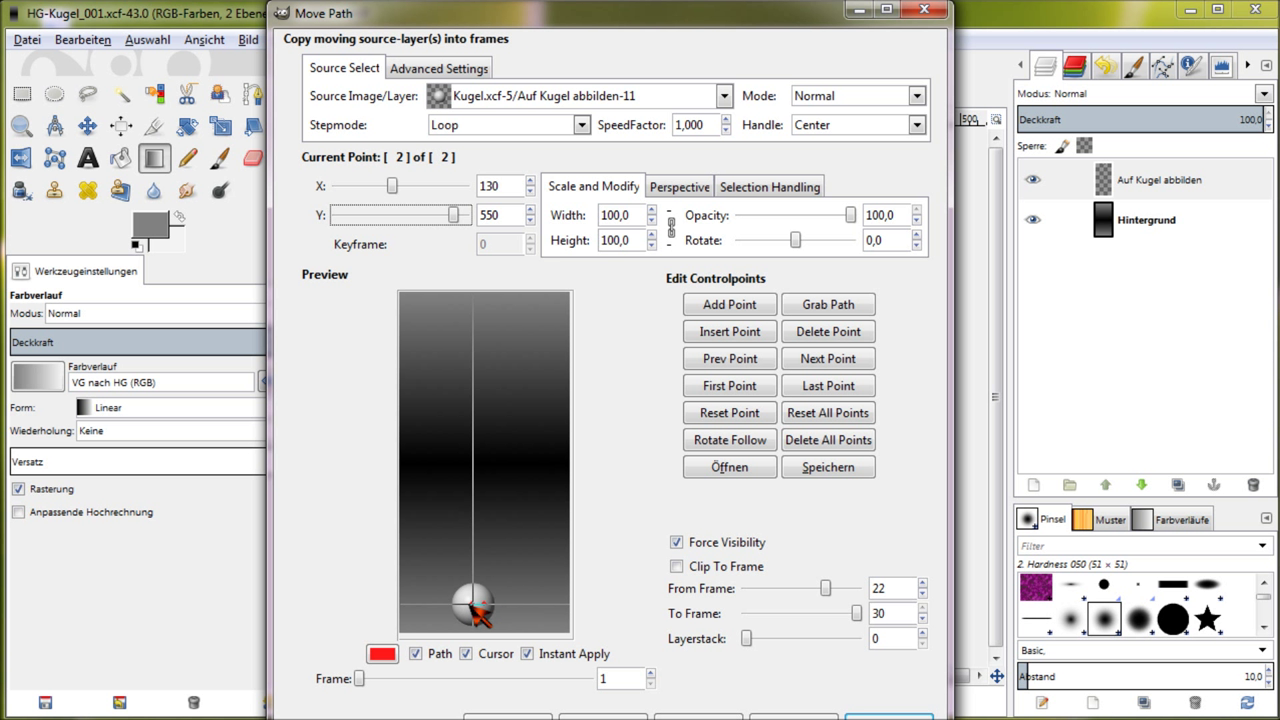
# - Add a third point at X 340 and render frames 22–30
pyautogui.click(722, 310)
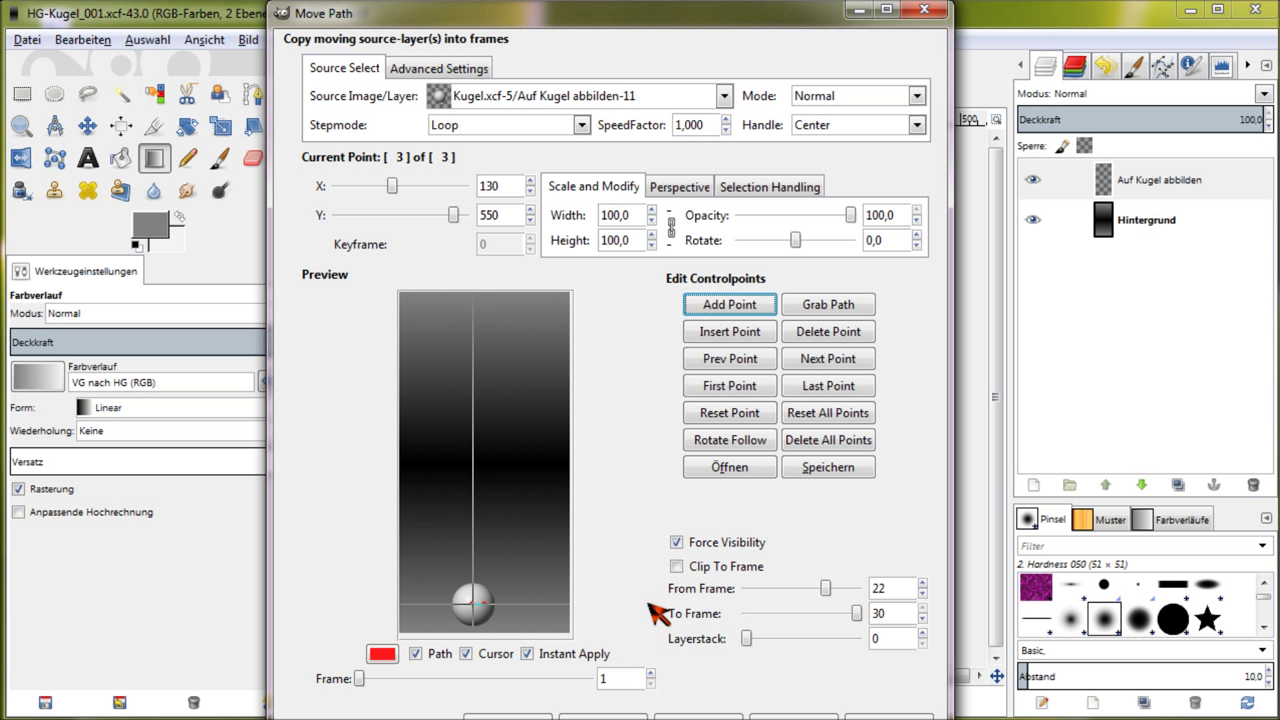
pyautogui.click(509, 185)
pyautogui.moveTo(509, 185); pyautogui.dragTo(462, 186)
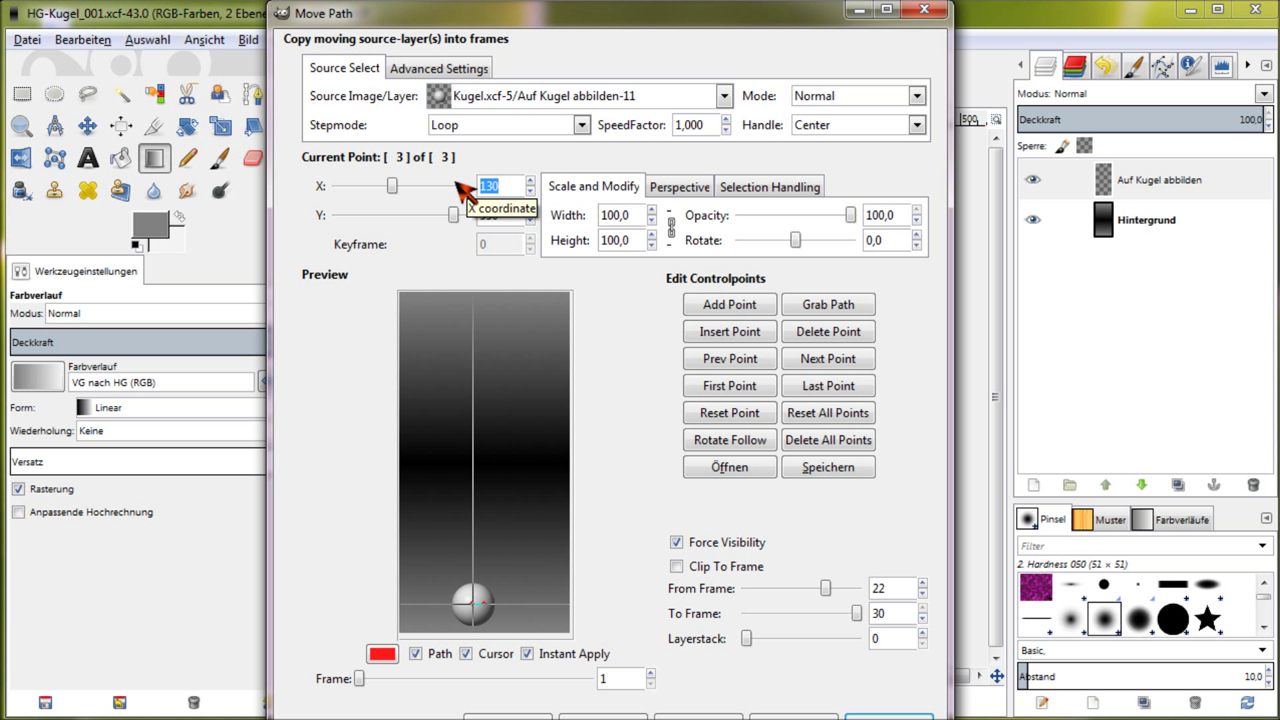
pyautogui.write('3')
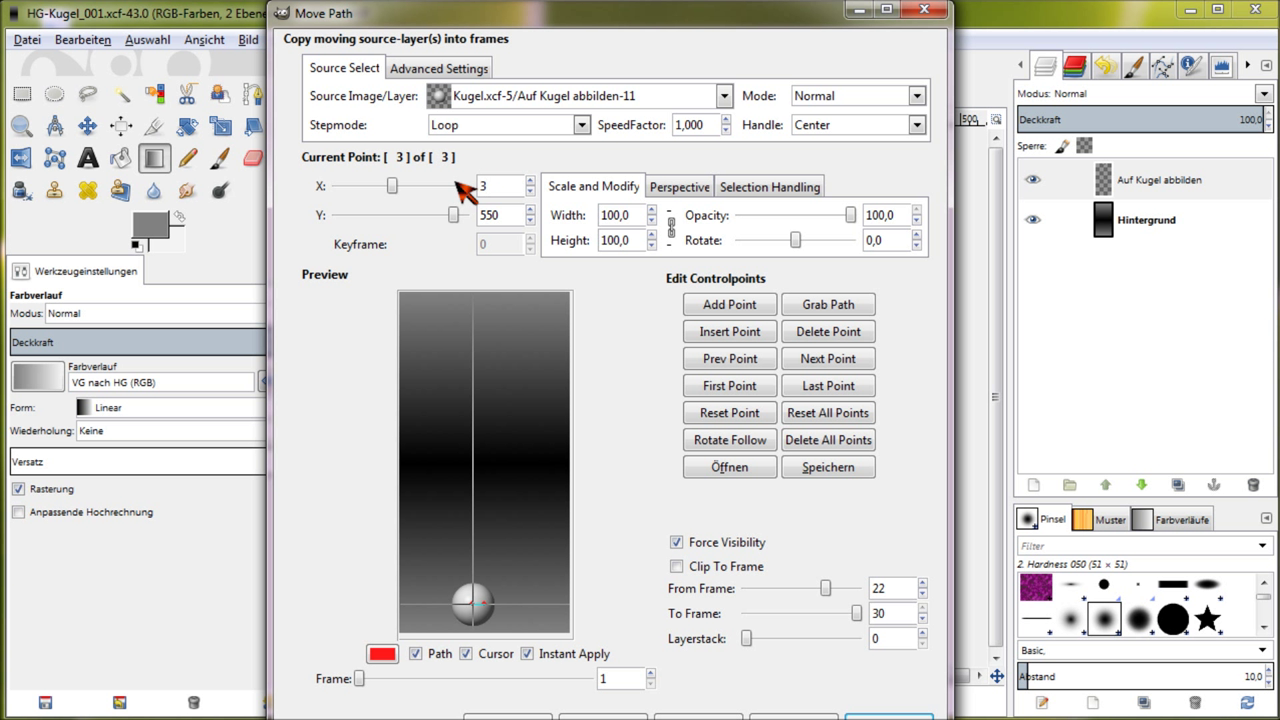
pyautogui.press('Tab')
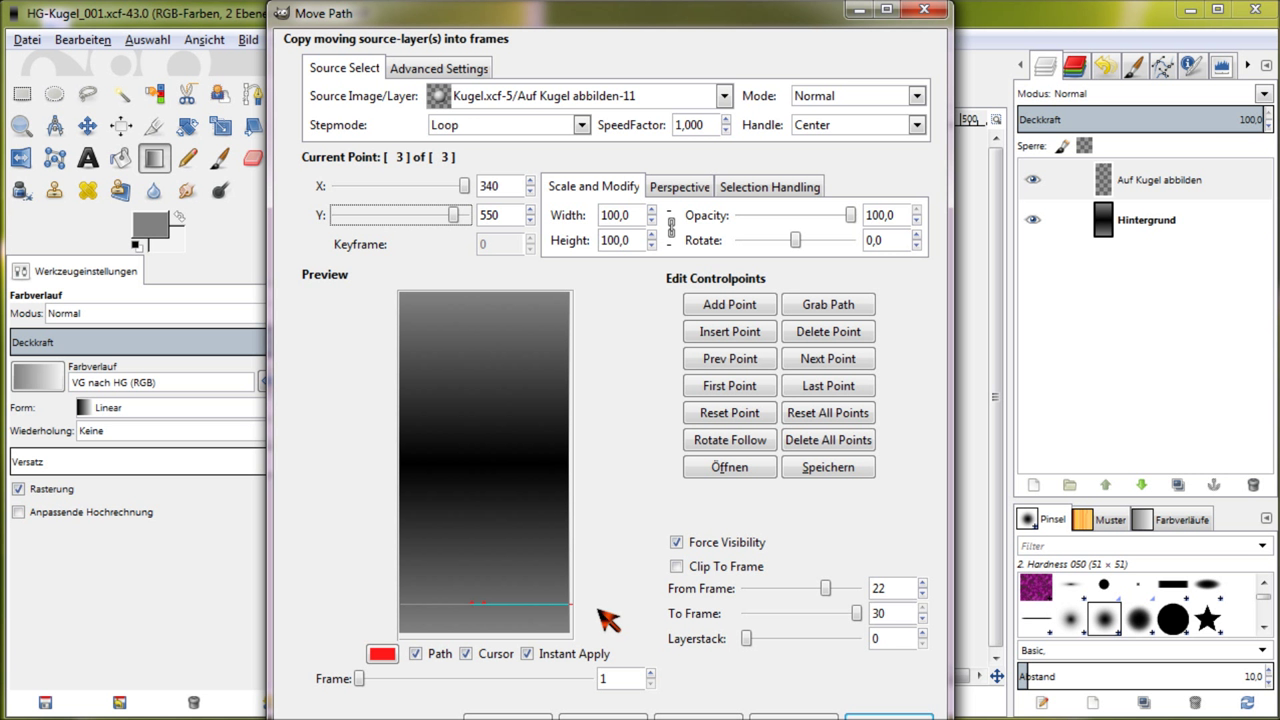
pyautogui.click(889, 716)
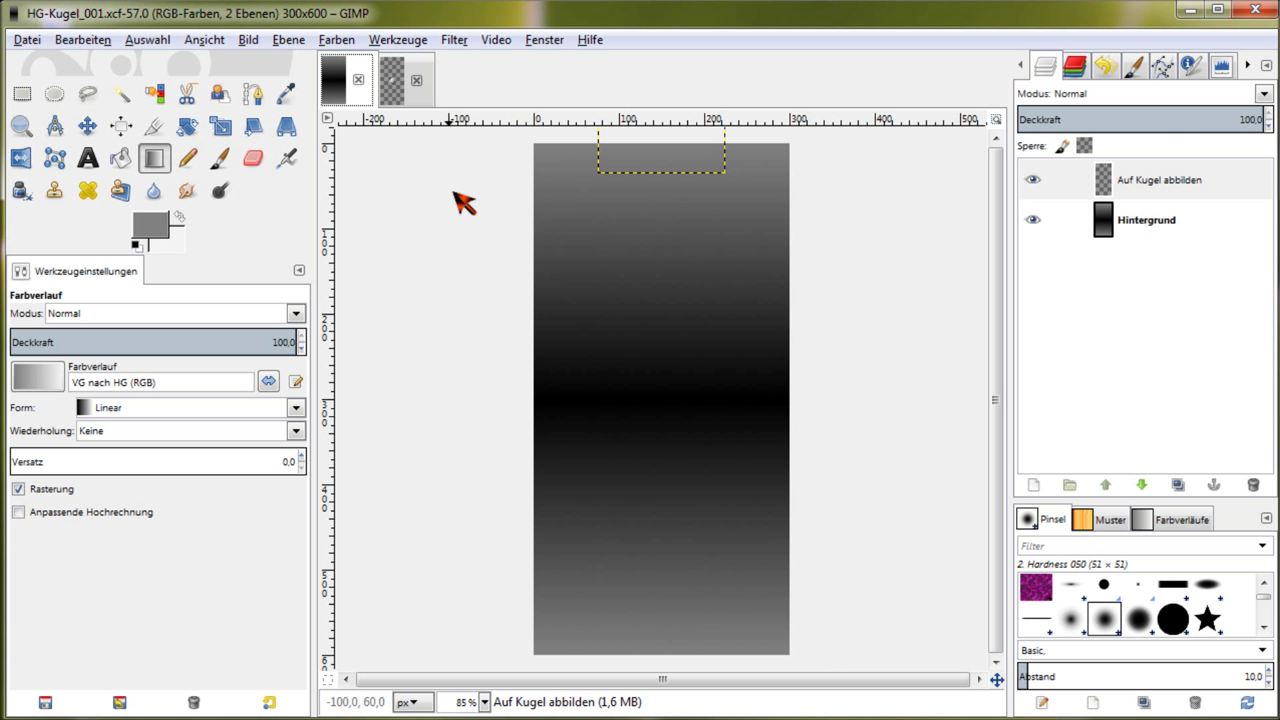
# - Change the framerate from 1 to 15 fps in the VCR Navigator and close it
pyautogui.click(496, 40)
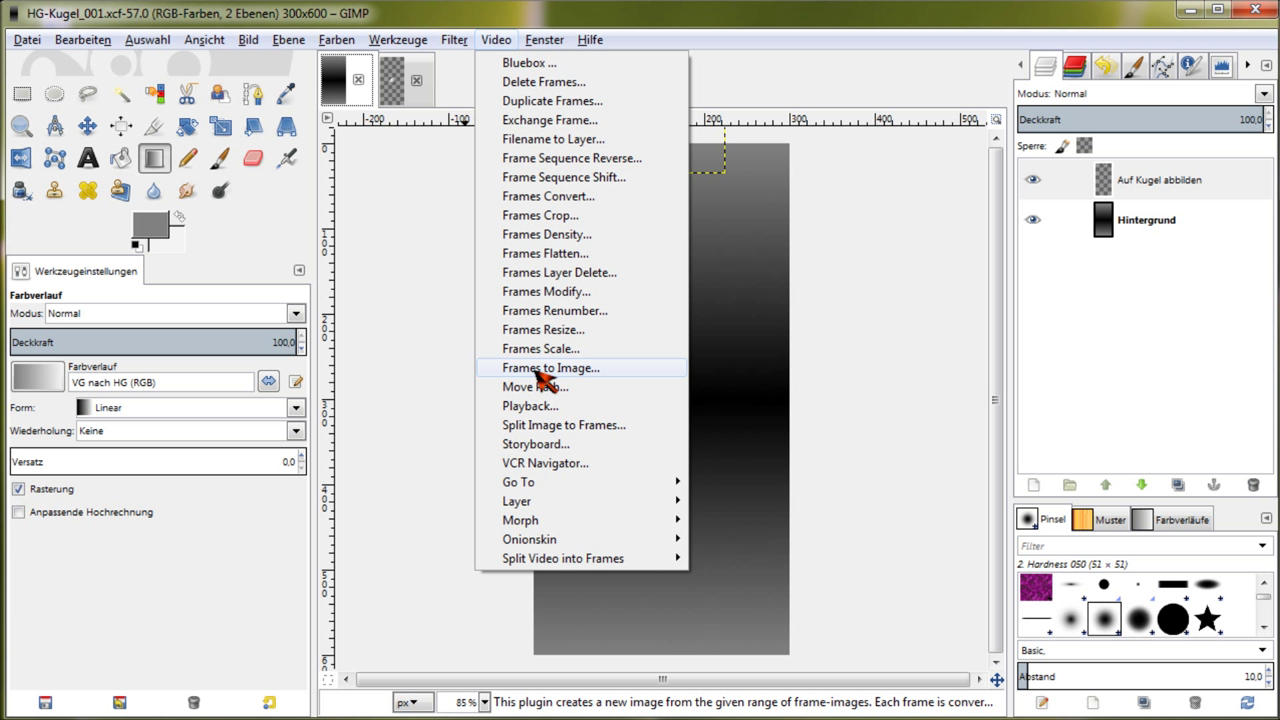
pyautogui.click(508, 45)
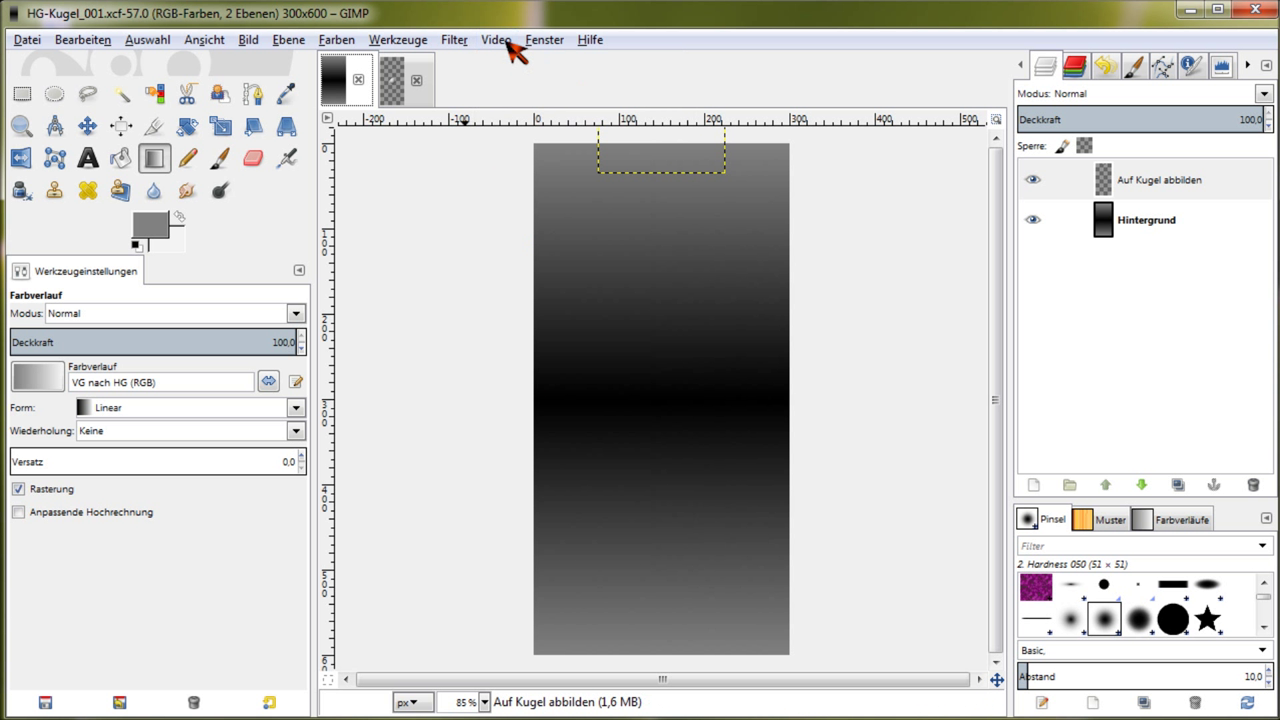
pyautogui.click(507, 43)
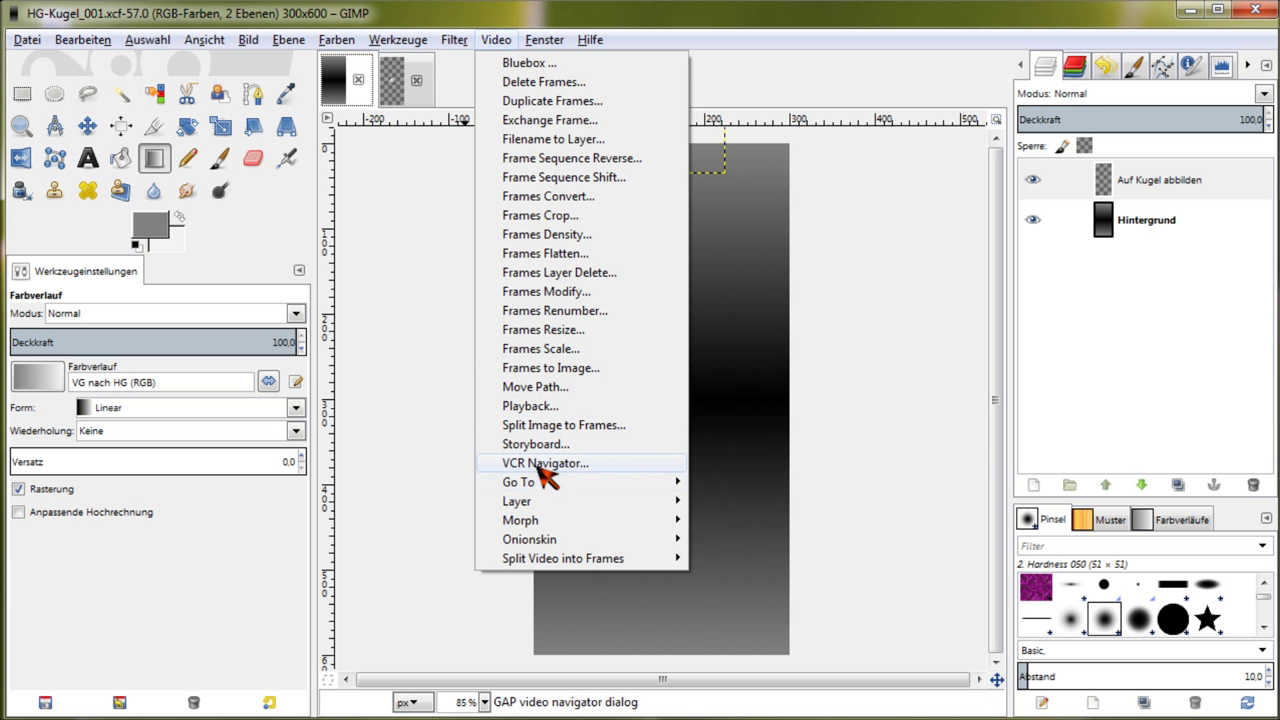
pyautogui.click(561, 471)
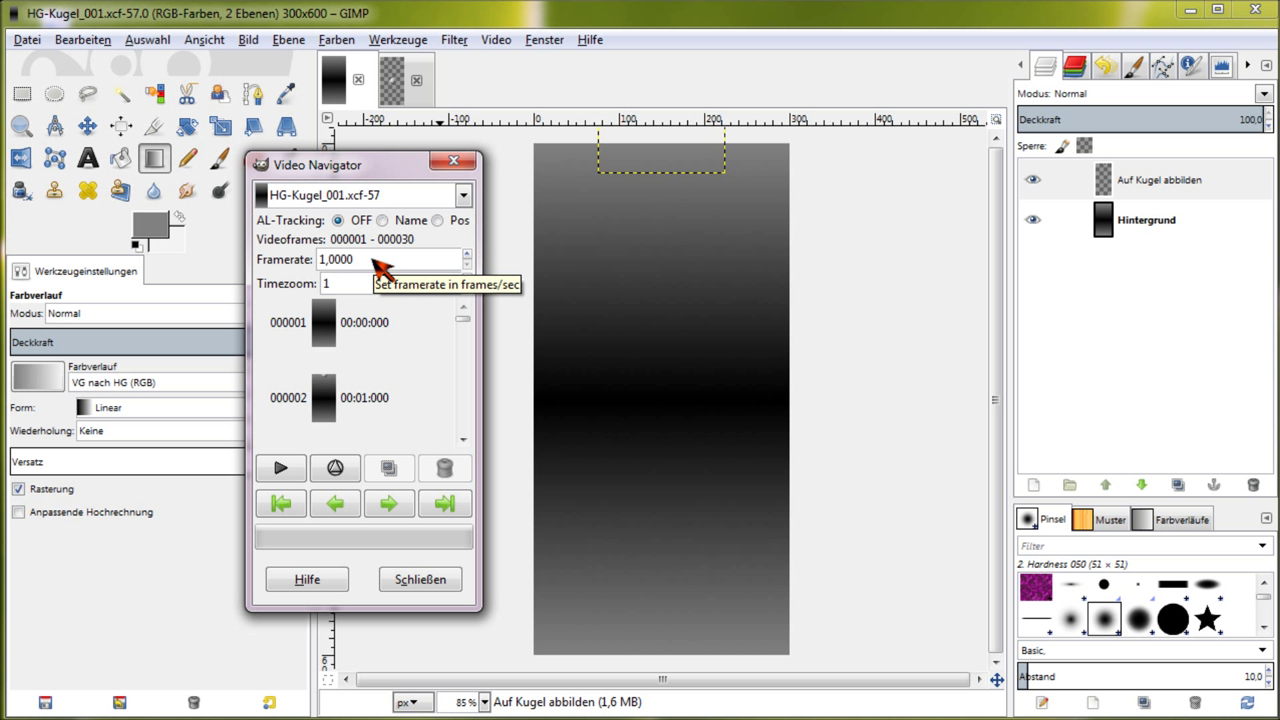
pyautogui.moveTo(383, 262); pyautogui.dragTo(316, 262)
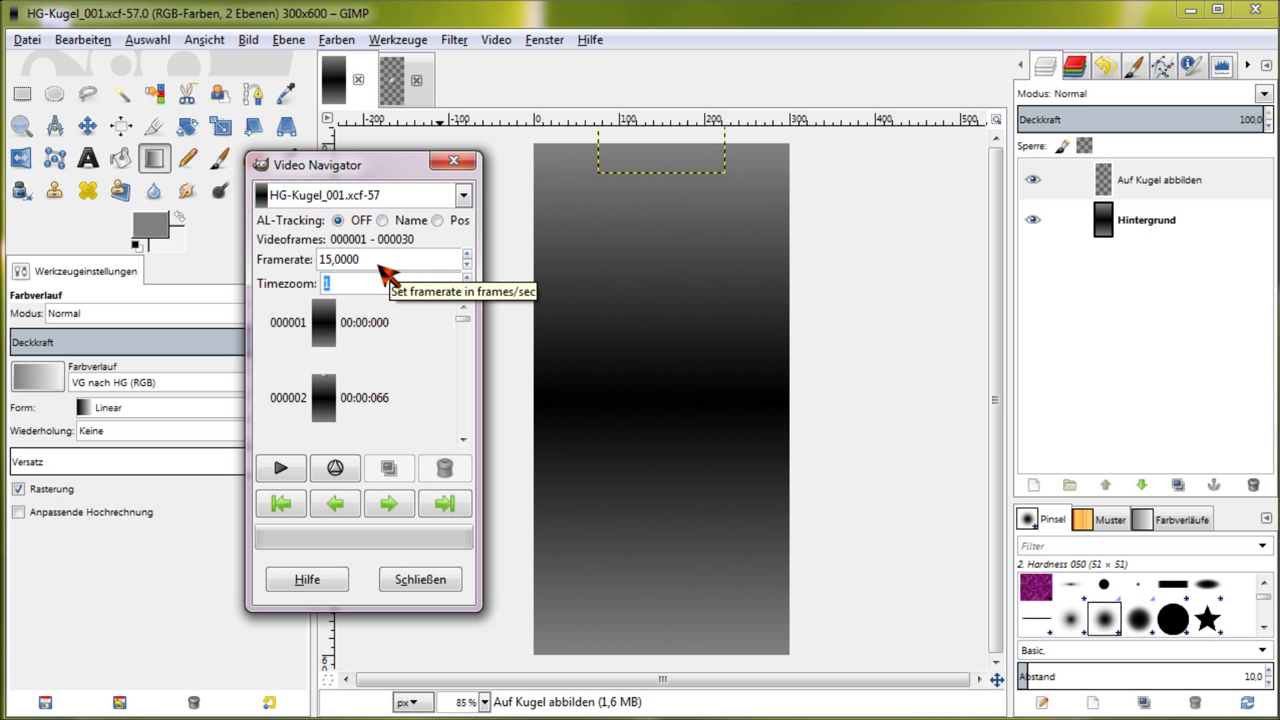
pyautogui.click(418, 585)
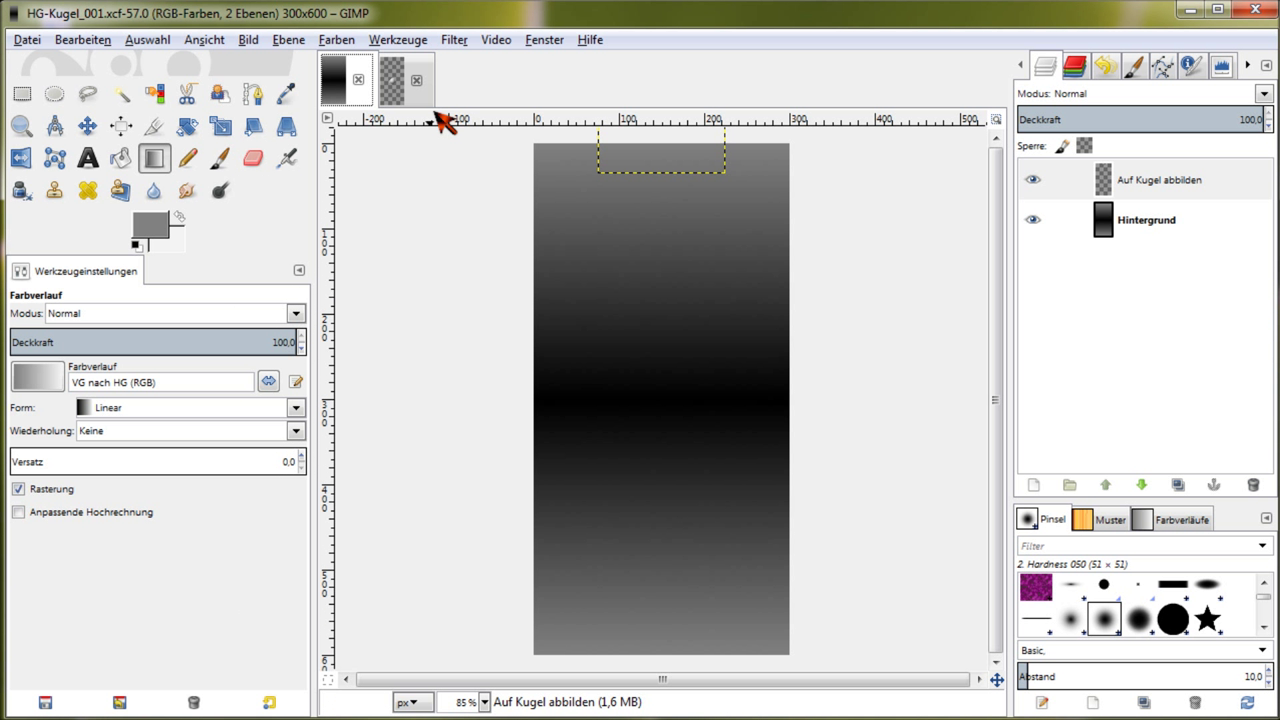
pyautogui.click(497, 42)
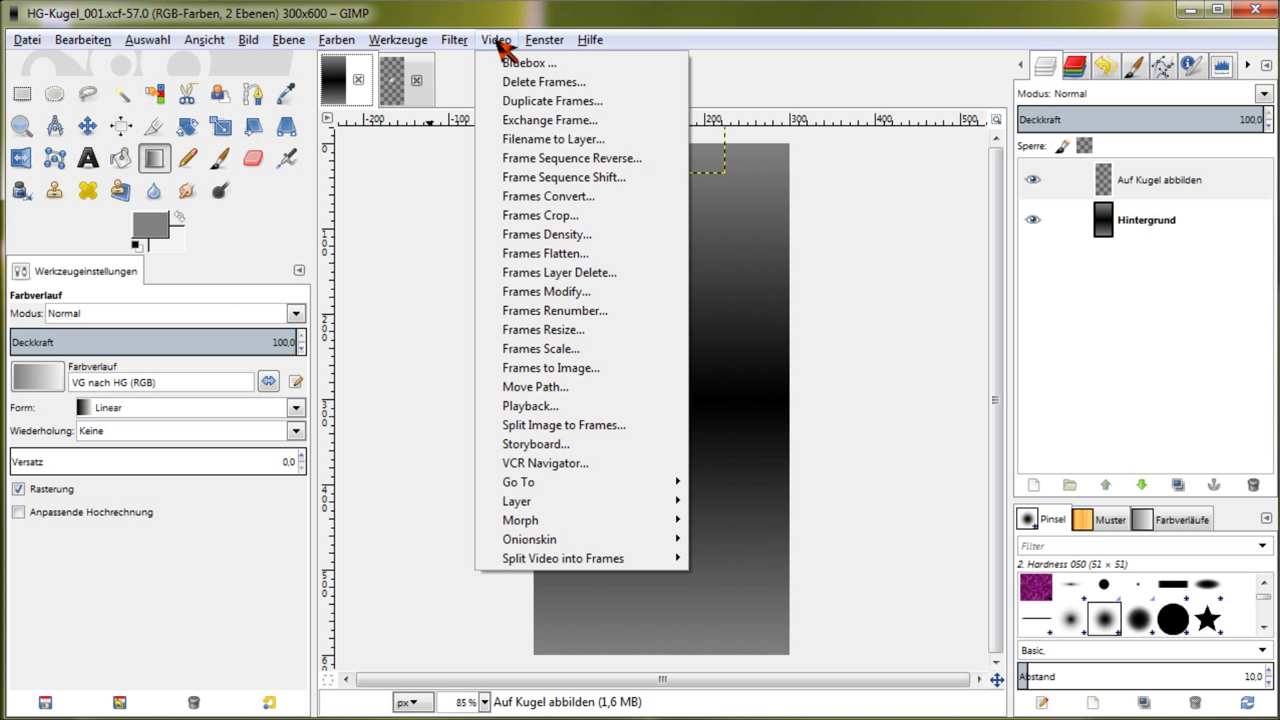
# - Combine frames 1 to 30 into a new layered image and zoom to 85%
pyautogui.click(583, 372)
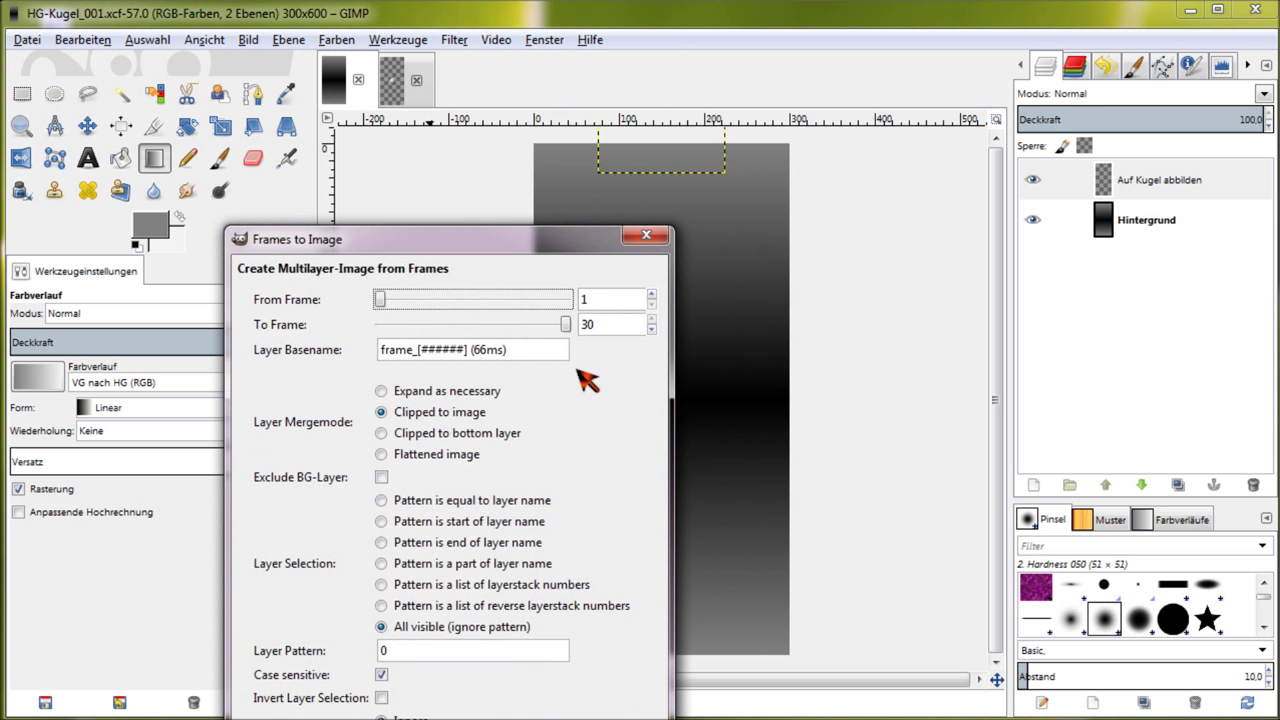
pyautogui.moveTo(505, 255); pyautogui.dragTo(510, 76)
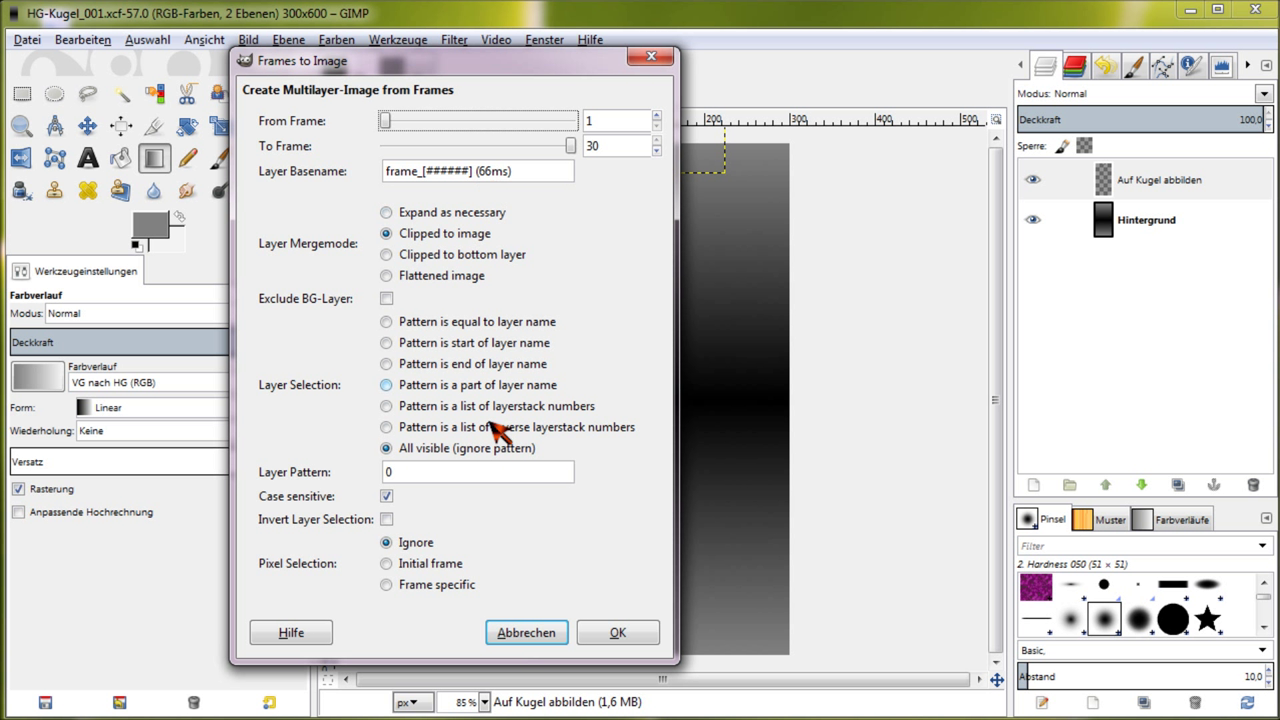
pyautogui.click(614, 634)
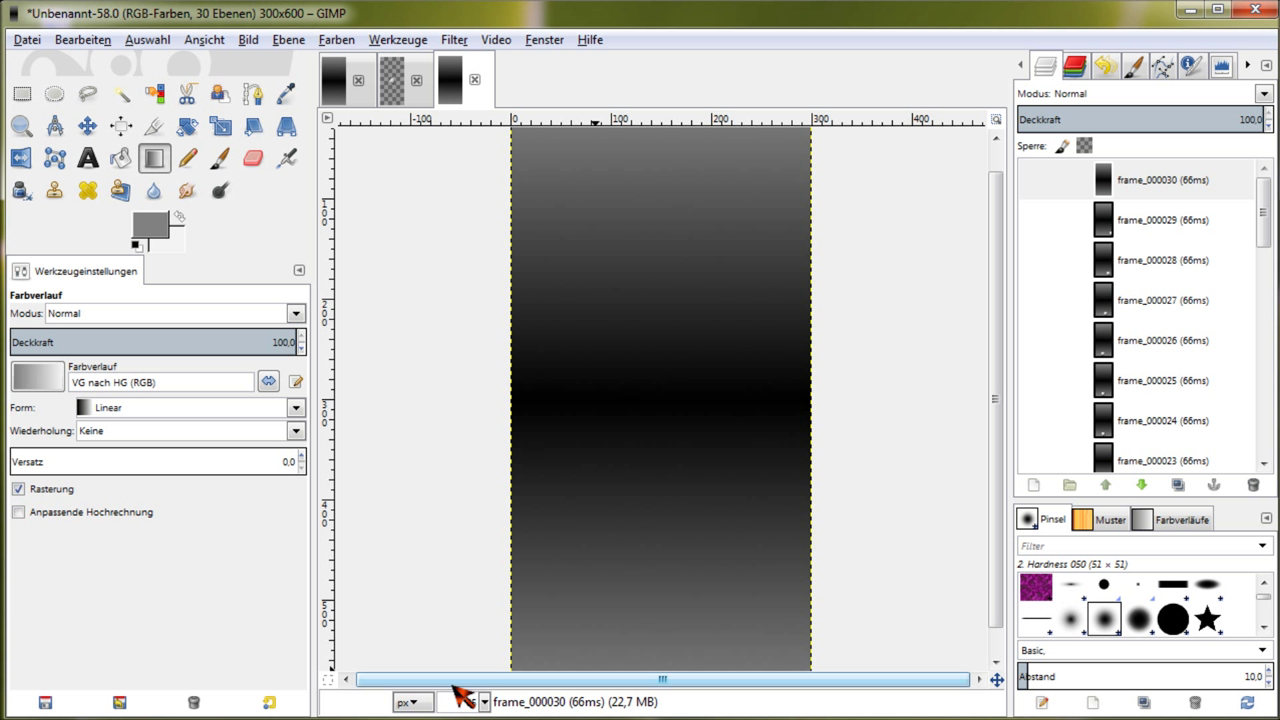
pyautogui.write('85')
pyautogui.press('Return')
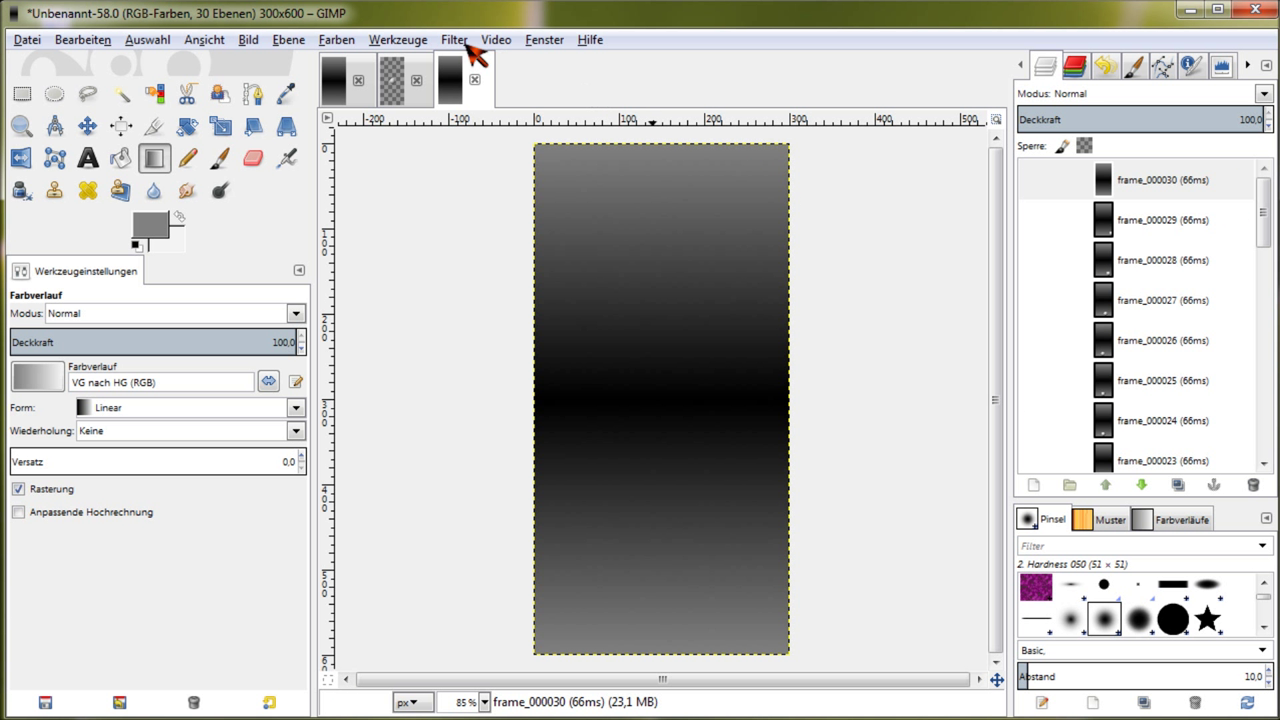
pyautogui.click(465, 41)
pyautogui.moveTo(494, 404)
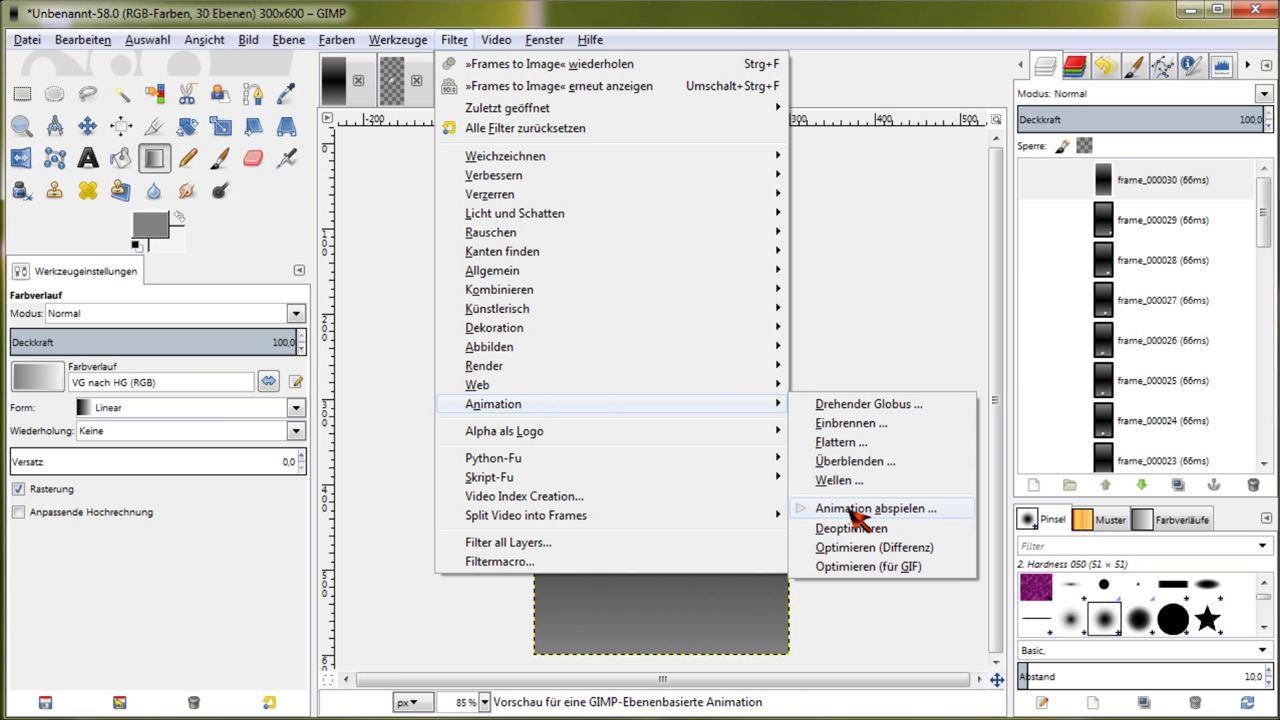
pyautogui.click(846, 510)
pyautogui.moveTo(217, 40)
pyautogui.mouseDown()
pyautogui.moveTo(593, 10)
pyautogui.moveTo(593, 22)
pyautogui.mouseUp()
pyautogui.click(446, 64)
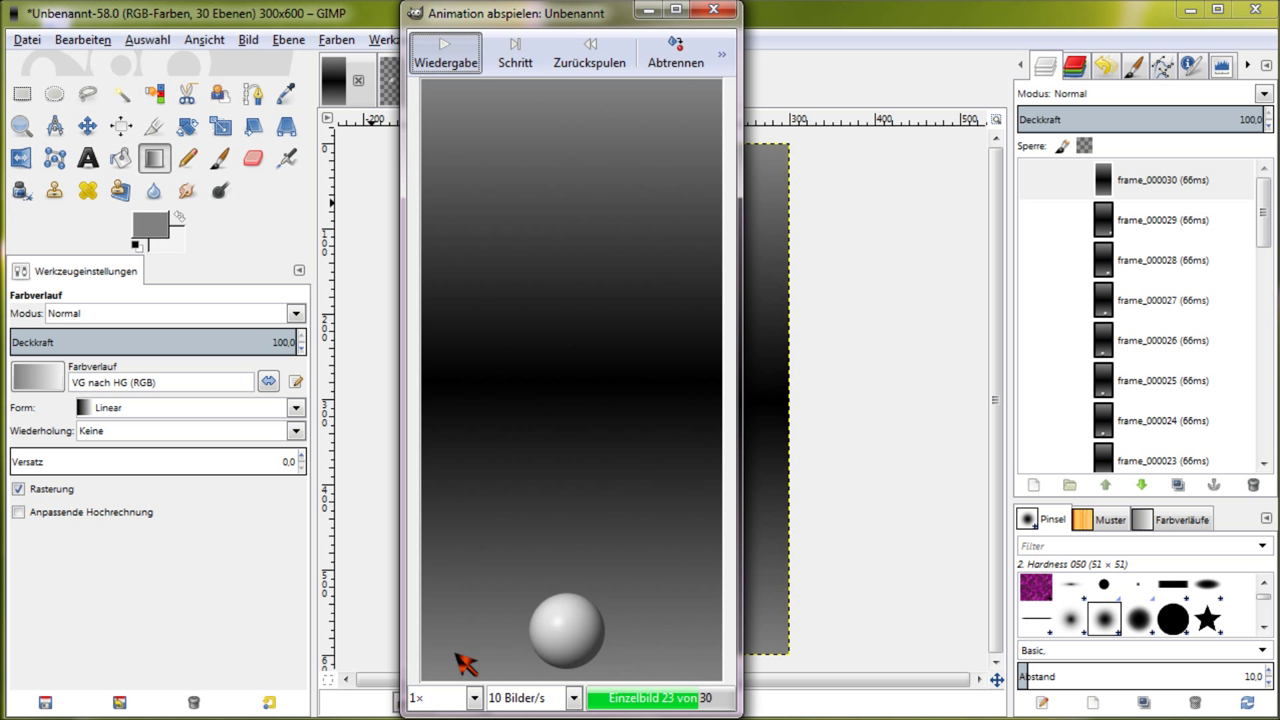
pyautogui.click(715, 10)
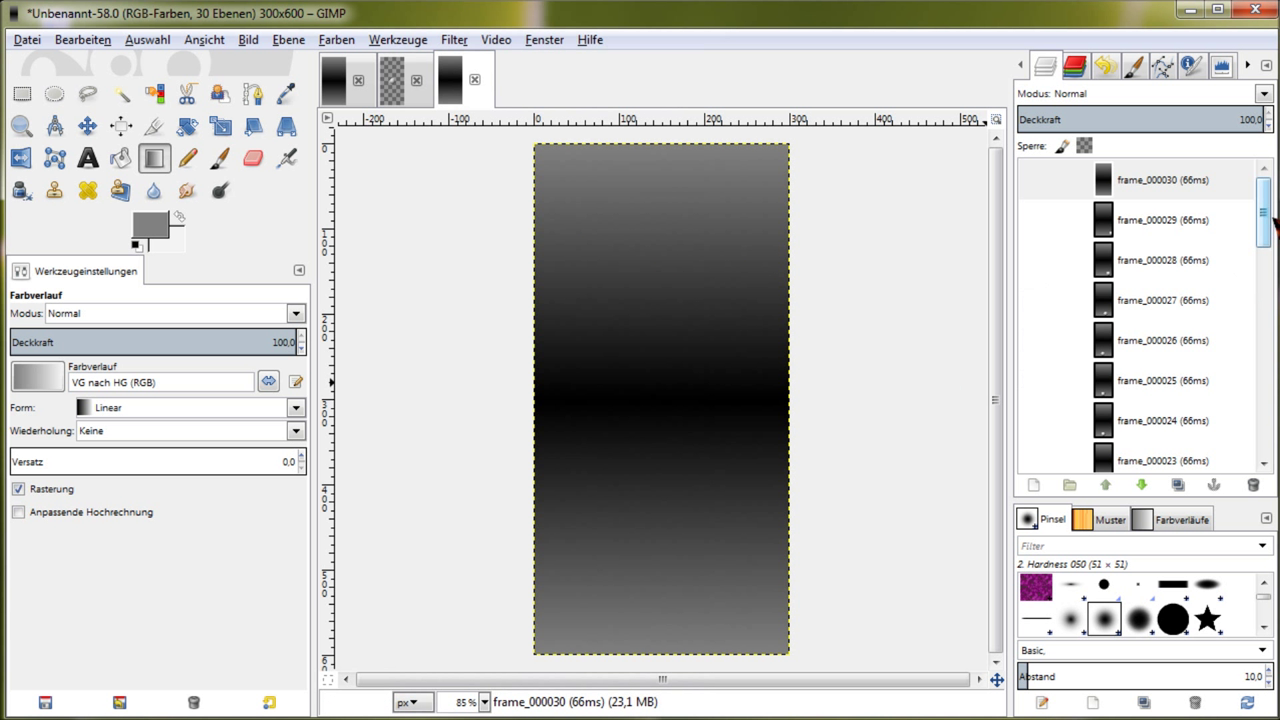
# - Make layers frame_000002 through frame_000014 visible
pyautogui.moveTo(1266, 212); pyautogui.dragTo(1264, 440)
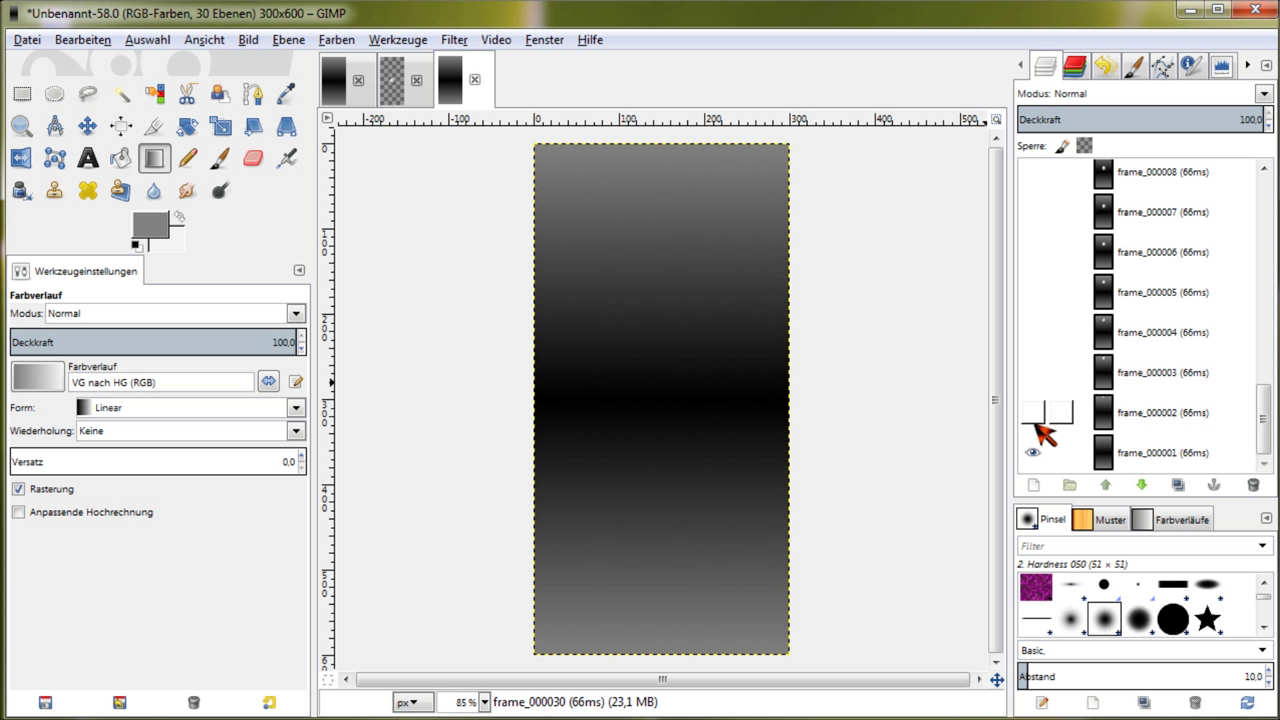
pyautogui.click(1034, 412)
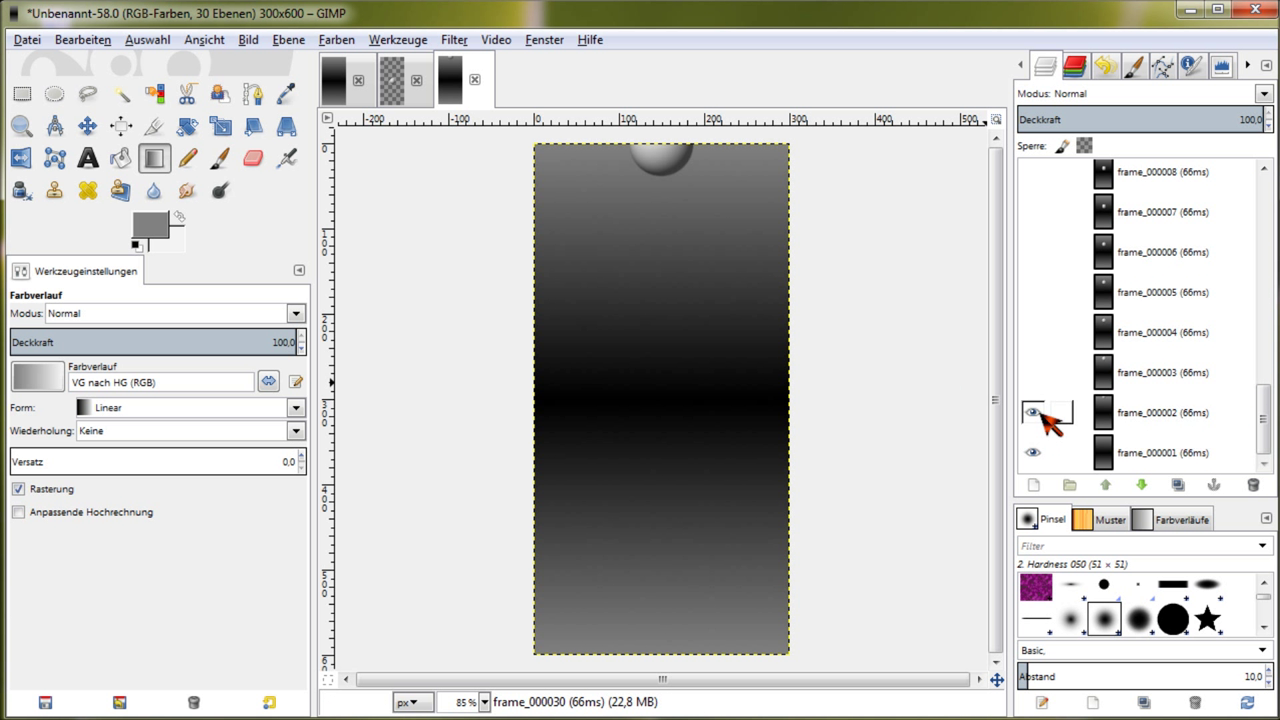
pyautogui.click(1034, 372)
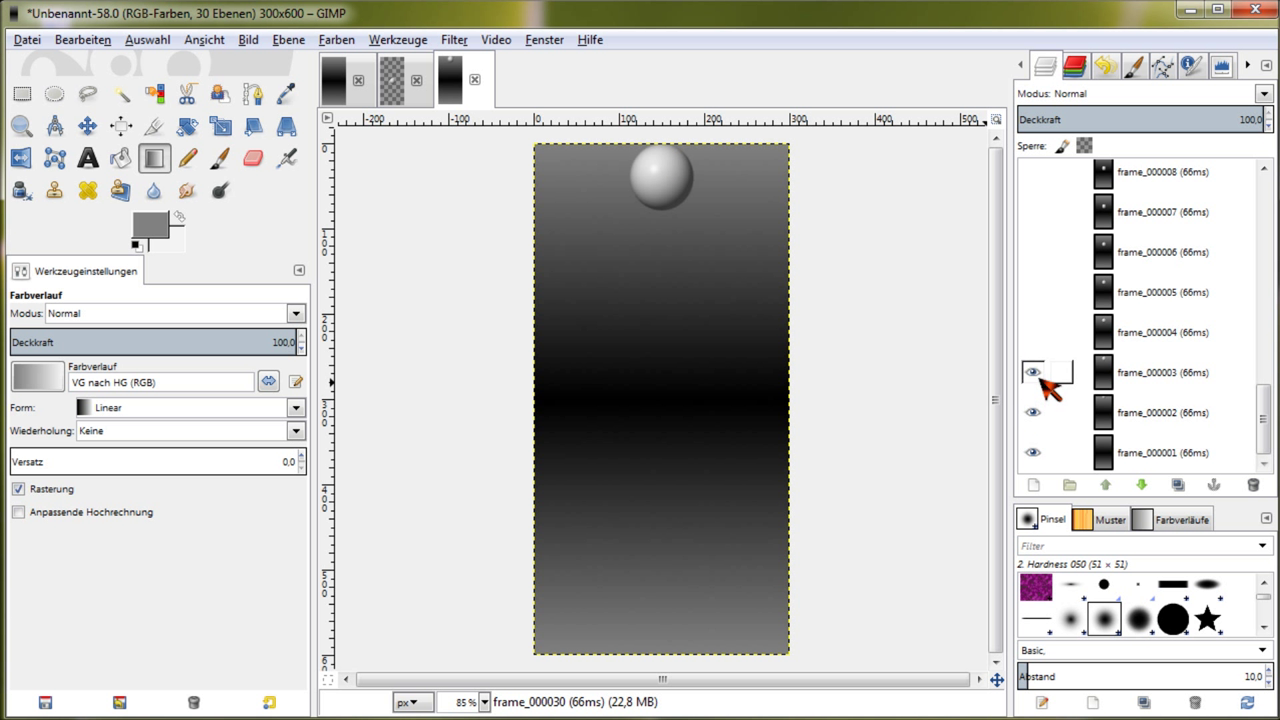
pyautogui.click(1034, 332)
pyautogui.click(1034, 292)
pyautogui.click(1034, 252)
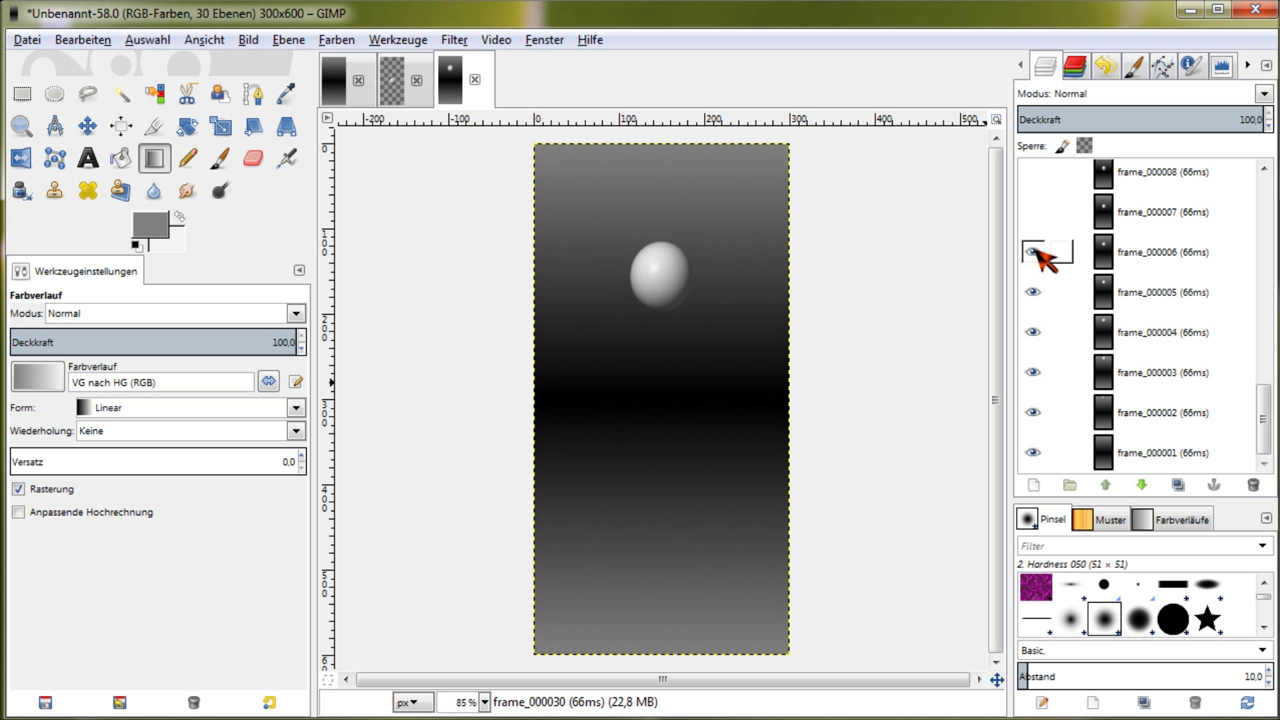
pyautogui.click(1034, 212)
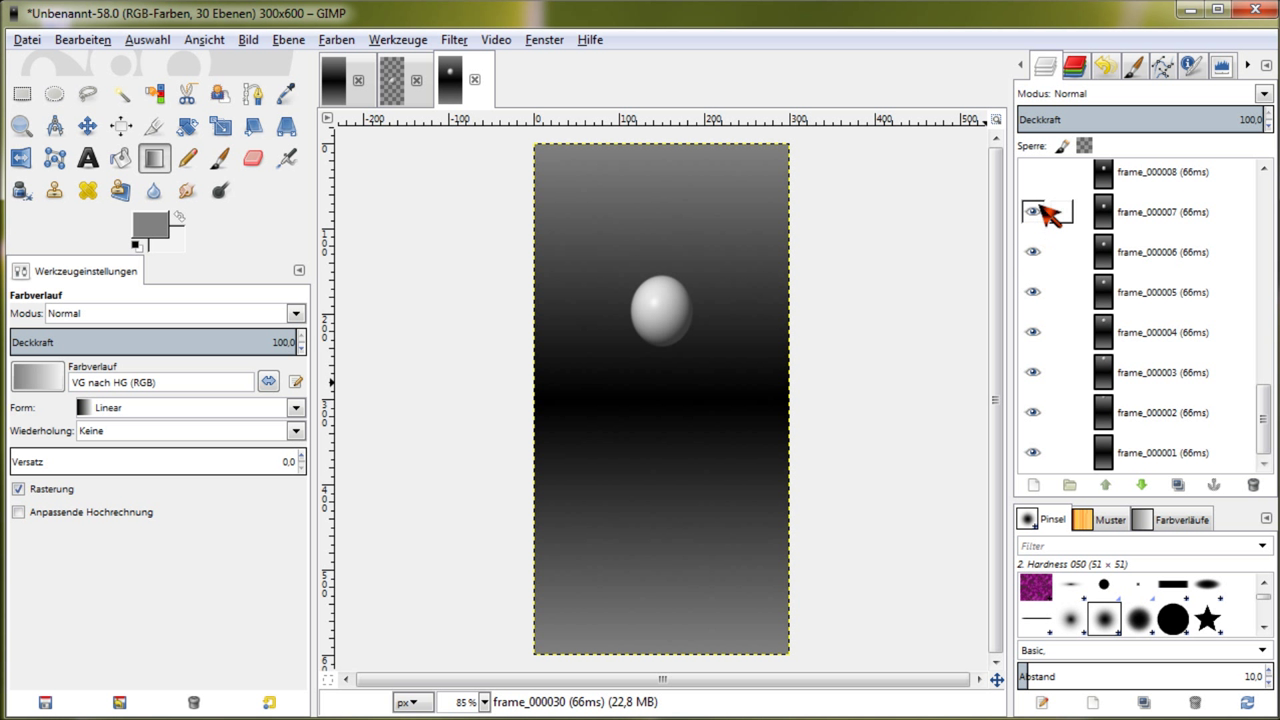
pyautogui.click(1034, 172)
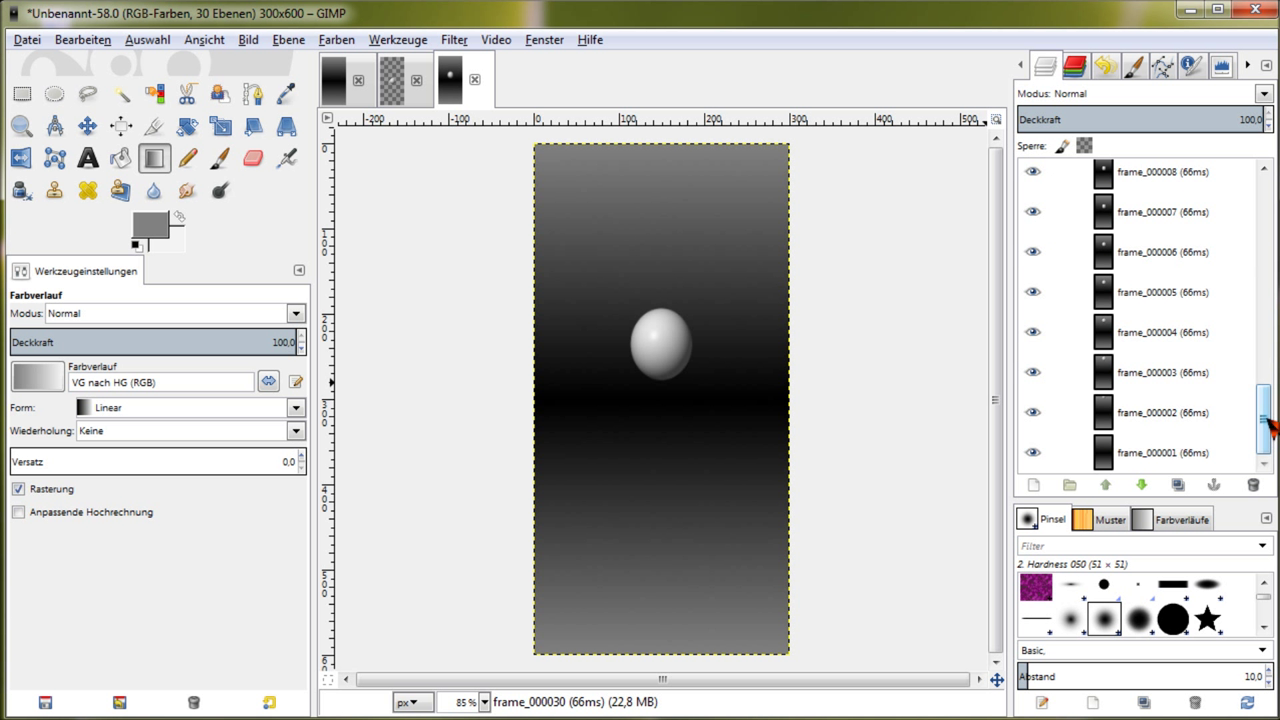
pyautogui.moveTo(1265, 425); pyautogui.dragTo(1265, 360)
pyautogui.click(1035, 400)
pyautogui.click(1035, 360)
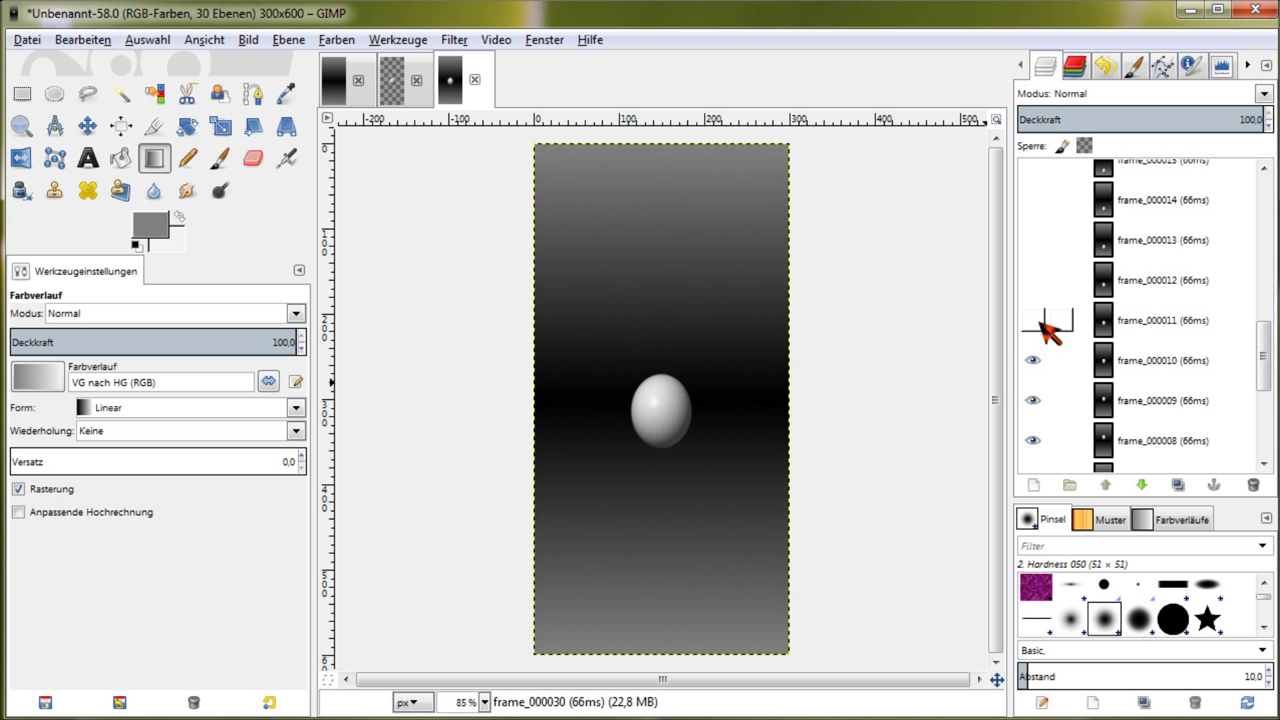
pyautogui.click(1036, 320)
pyautogui.click(1036, 280)
pyautogui.click(1036, 240)
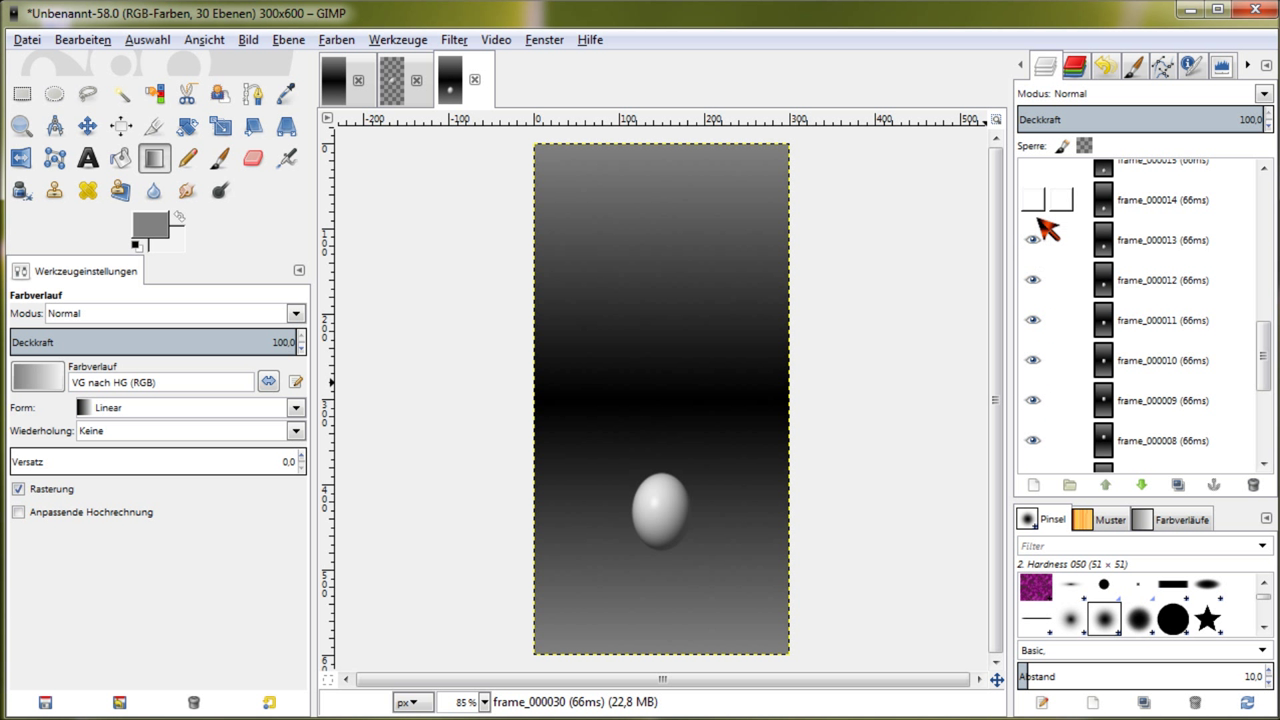
pyautogui.click(1035, 205)
# - Make layers frame_000015, 016, 018, 019, 021 and 022 visible
pyautogui.scroll(2, 1266, 345)
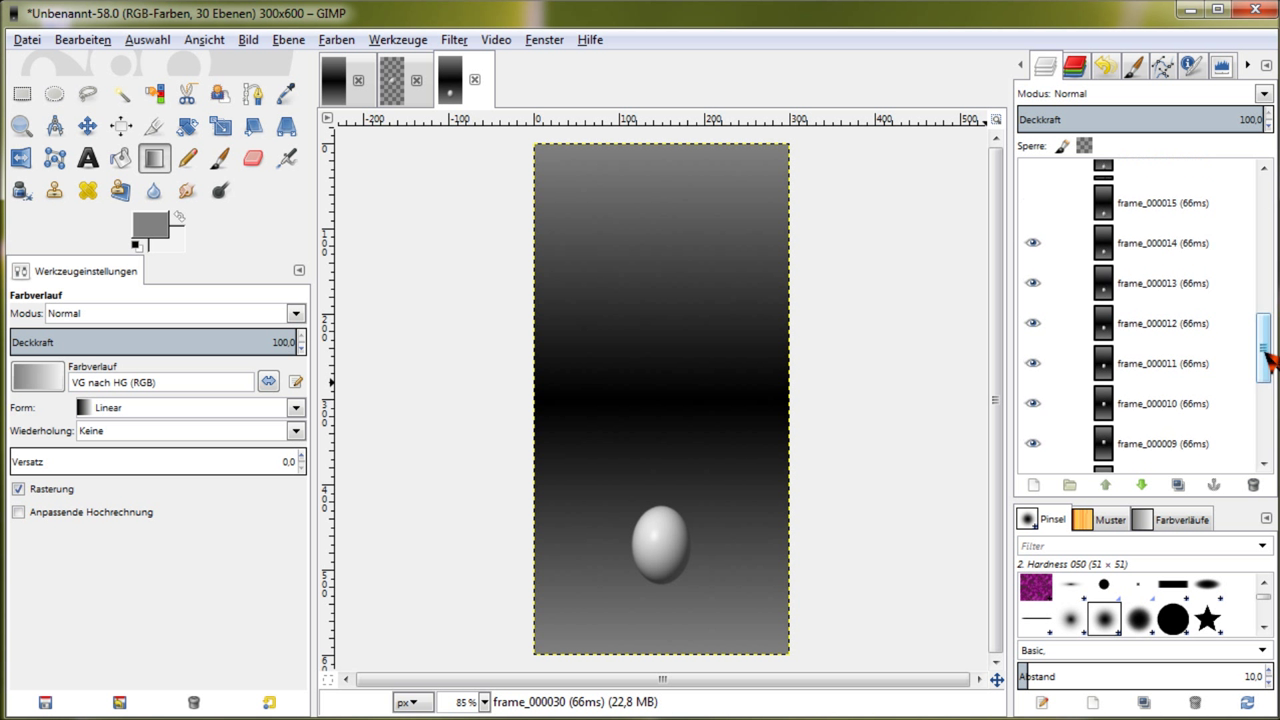
pyautogui.scroll(3, 1266, 345)
pyautogui.click(1036, 350)
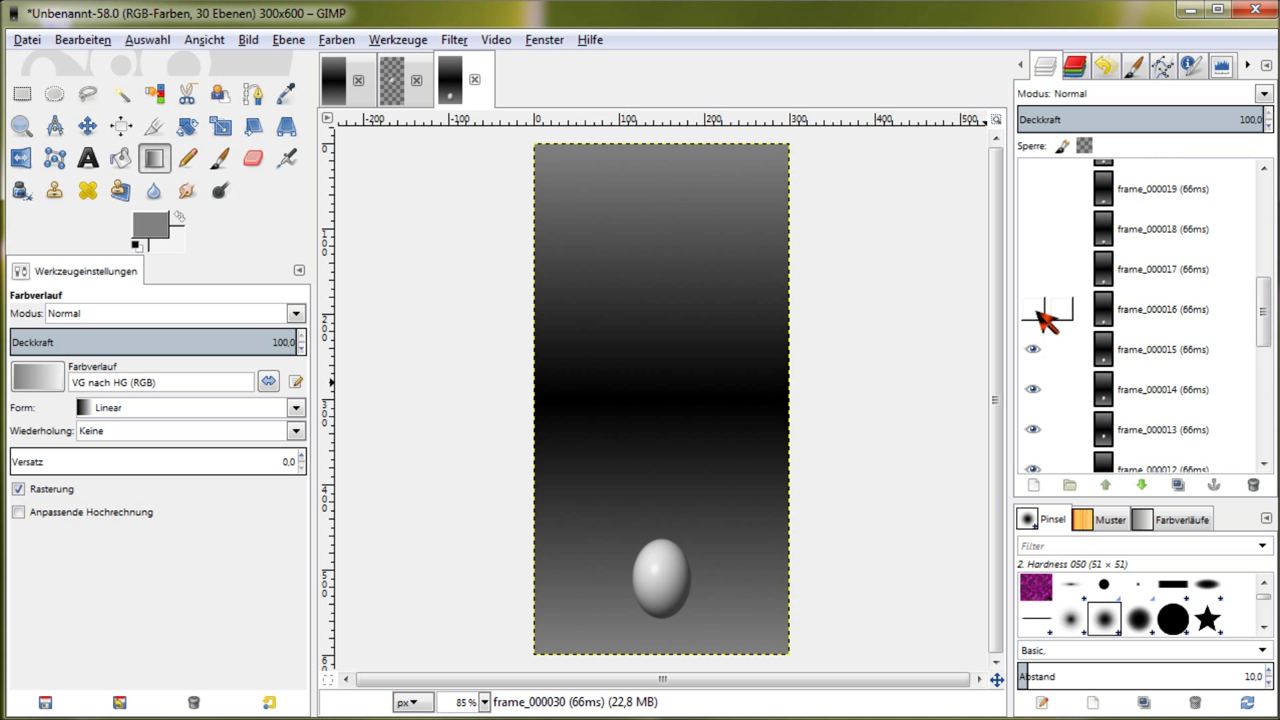
pyautogui.click(1034, 309)
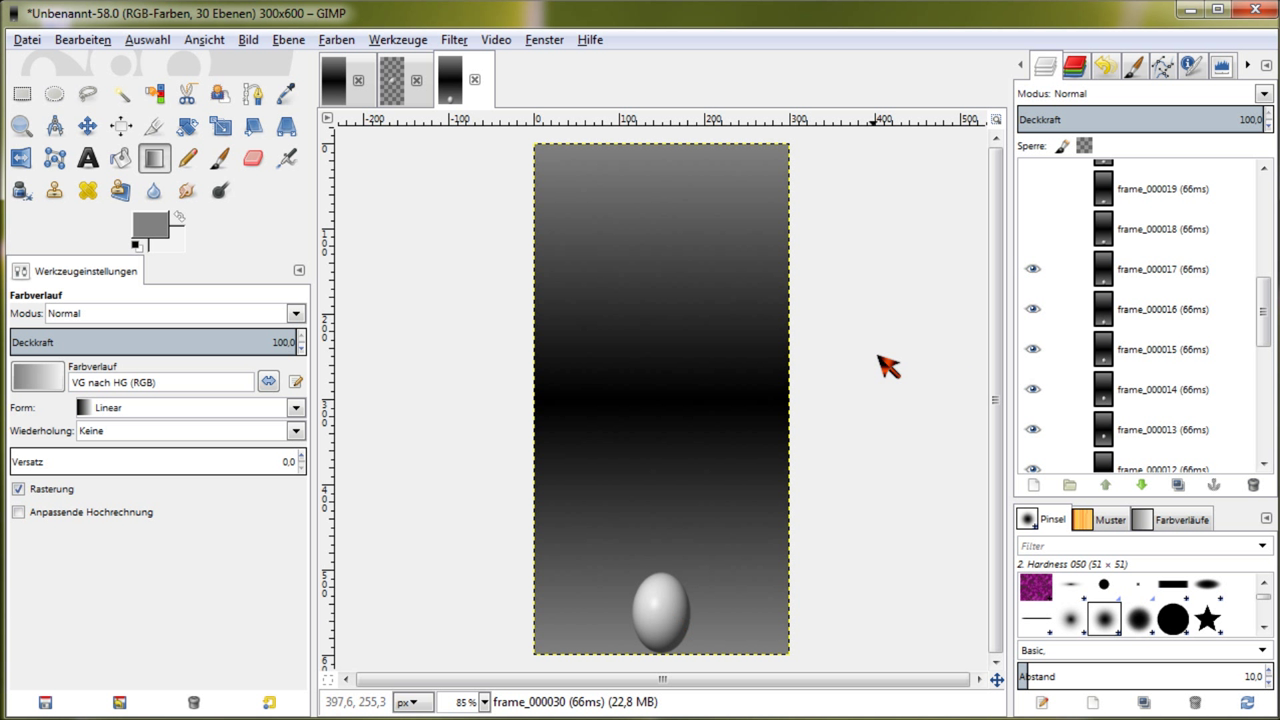
pyautogui.click(1034, 229)
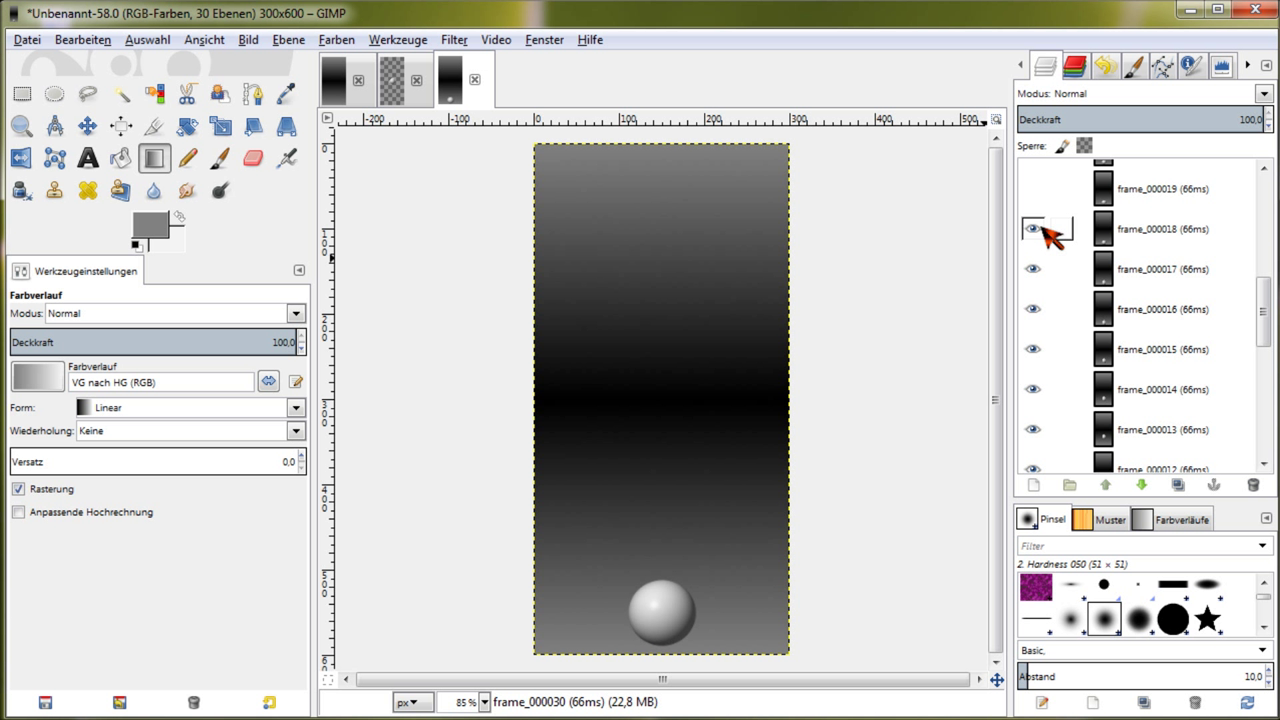
pyautogui.click(1036, 197)
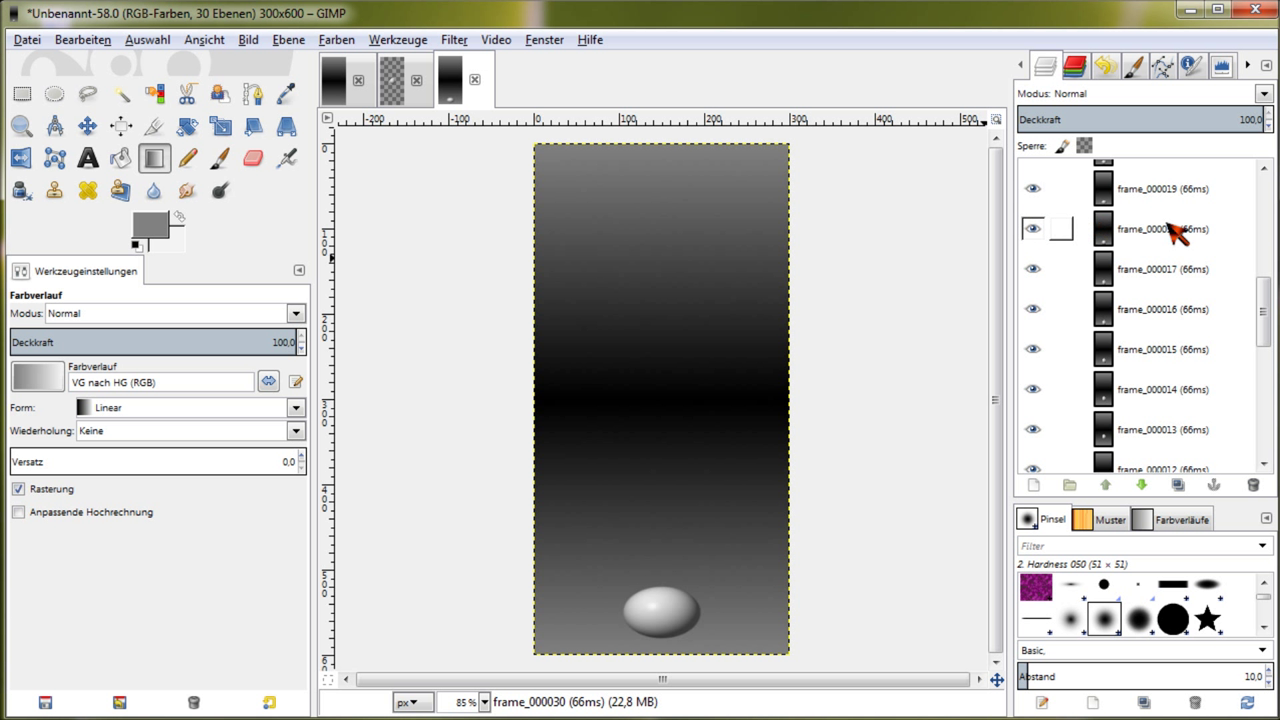
pyautogui.scroll(1, 1270, 320)
pyautogui.scroll(3, 1270, 320)
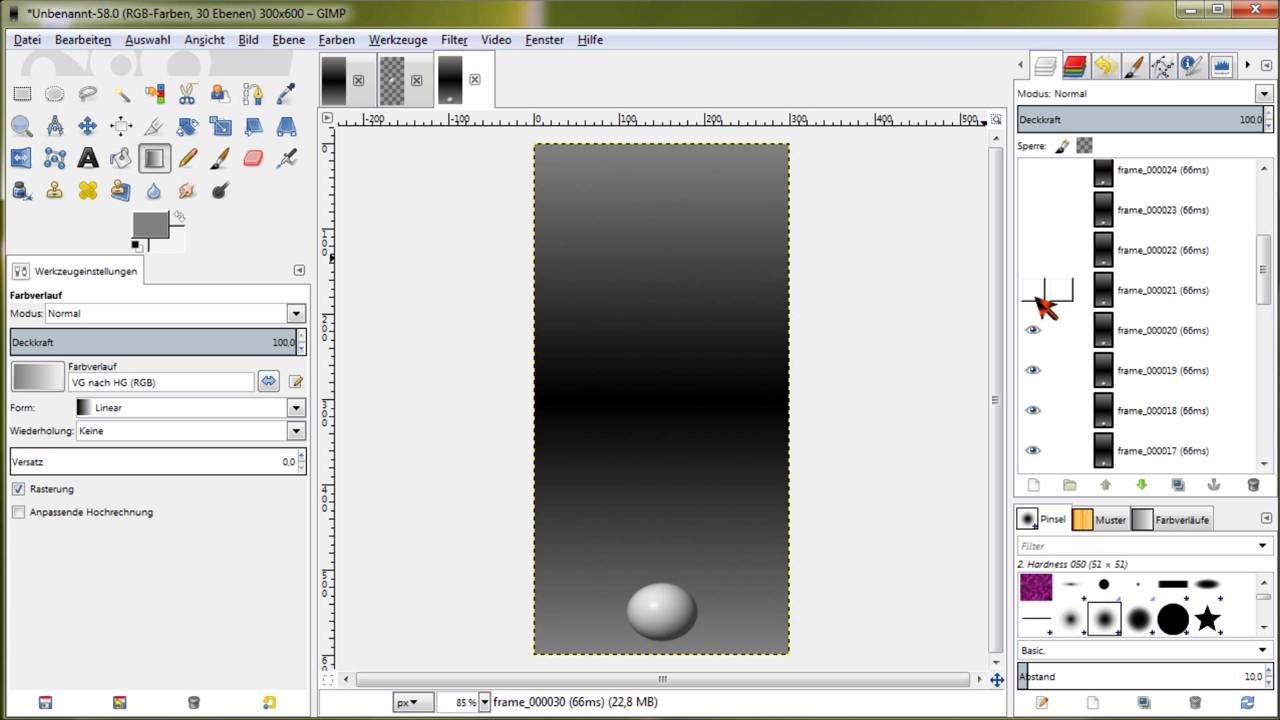
pyautogui.click(1035, 292)
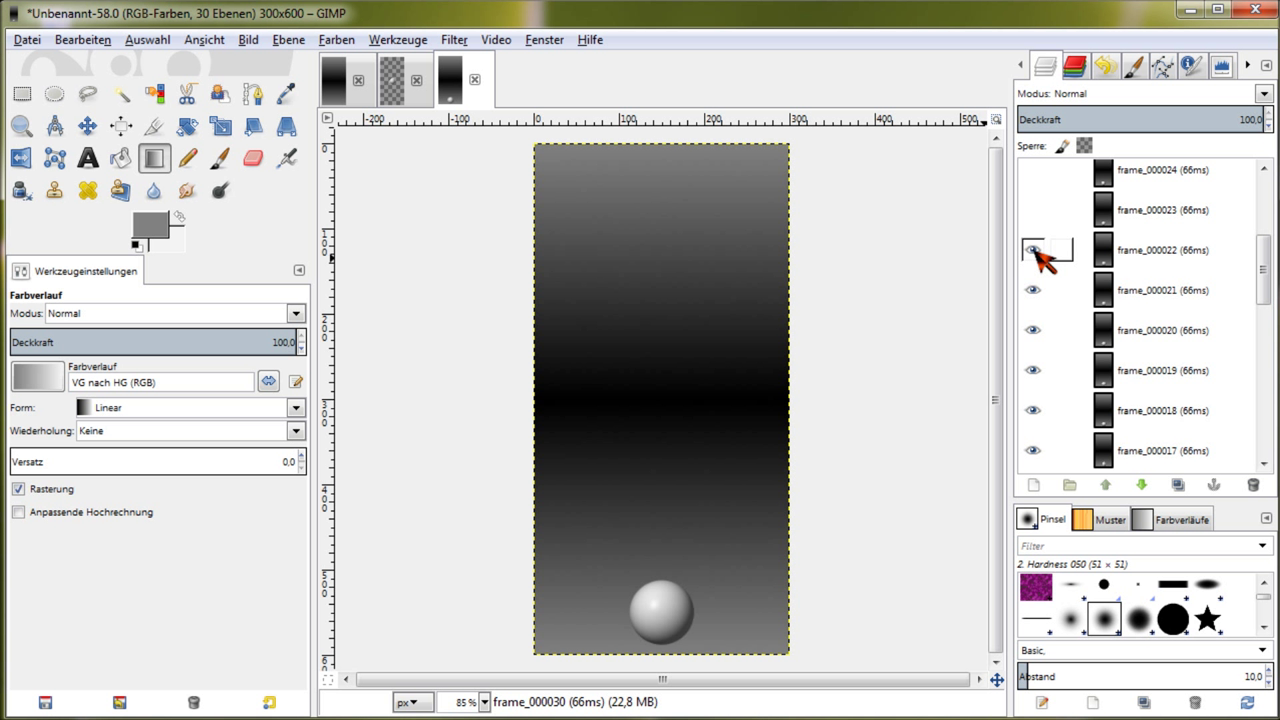
pyautogui.click(1034, 251)
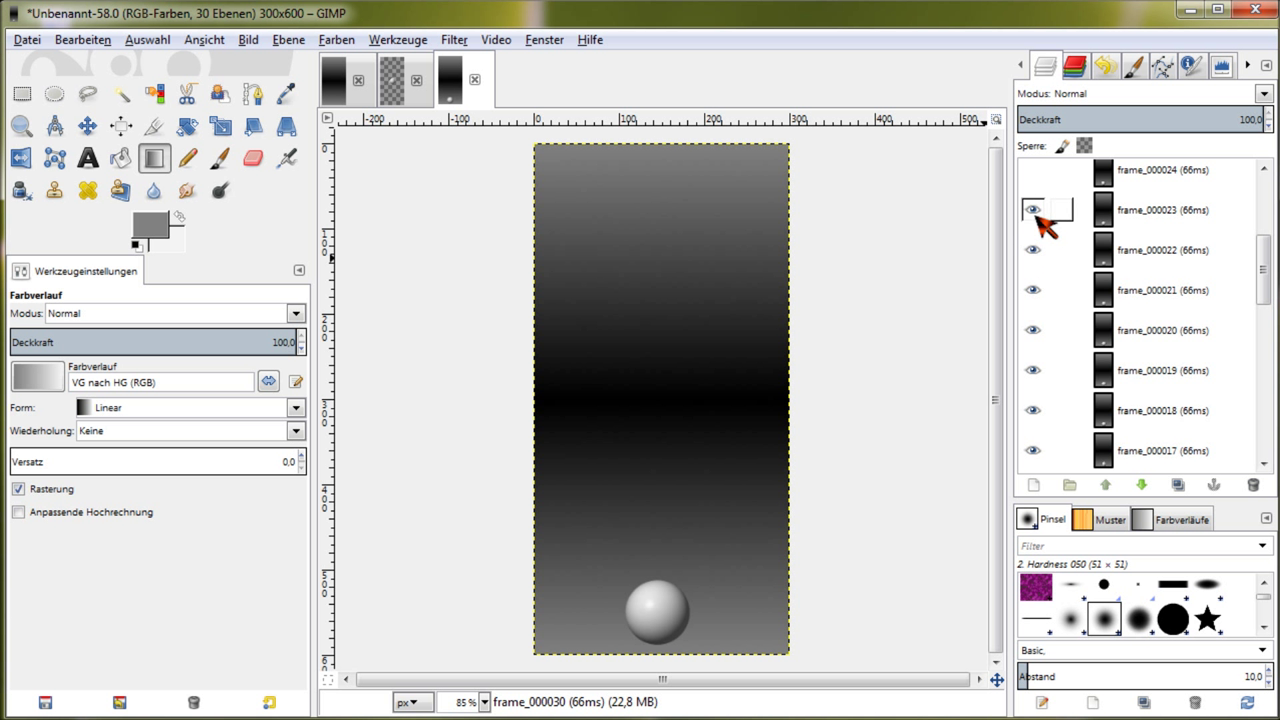
# - Show frames 24–26, check frame_000027 then hide it, and select frame_000026
pyautogui.moveTo(1265, 262); pyautogui.dragTo(1265, 216)
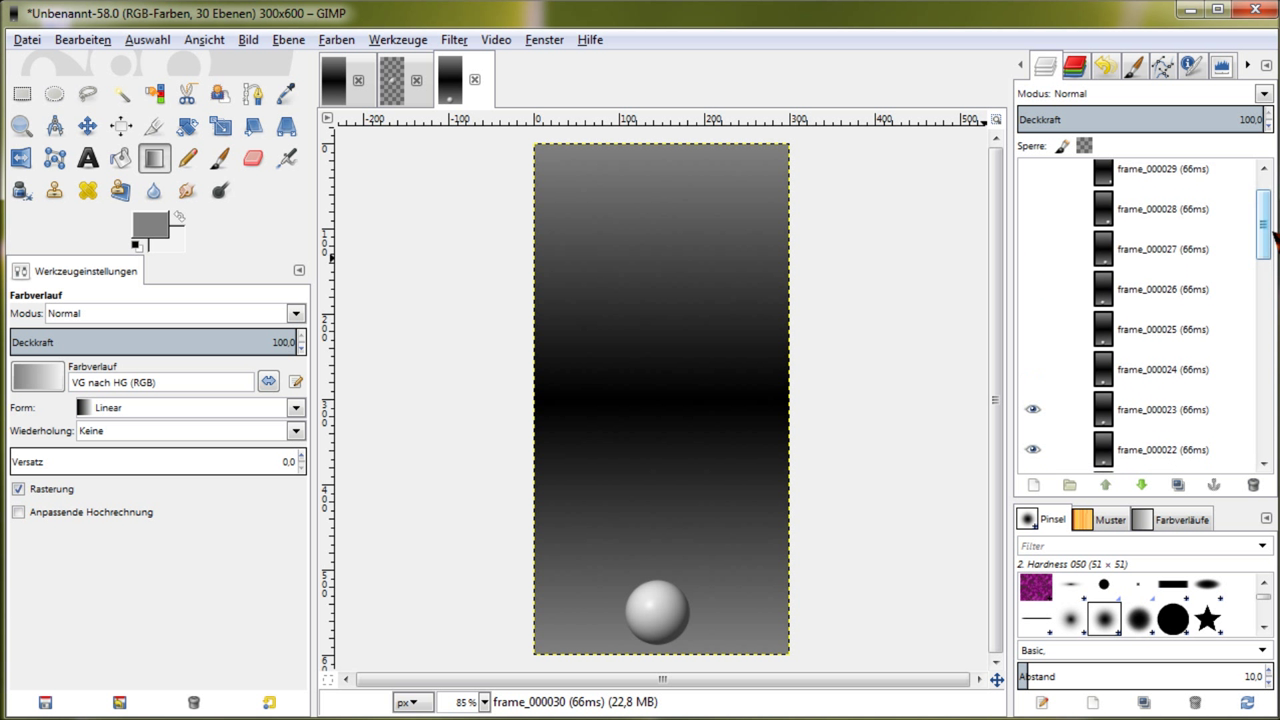
pyautogui.click(1035, 370)
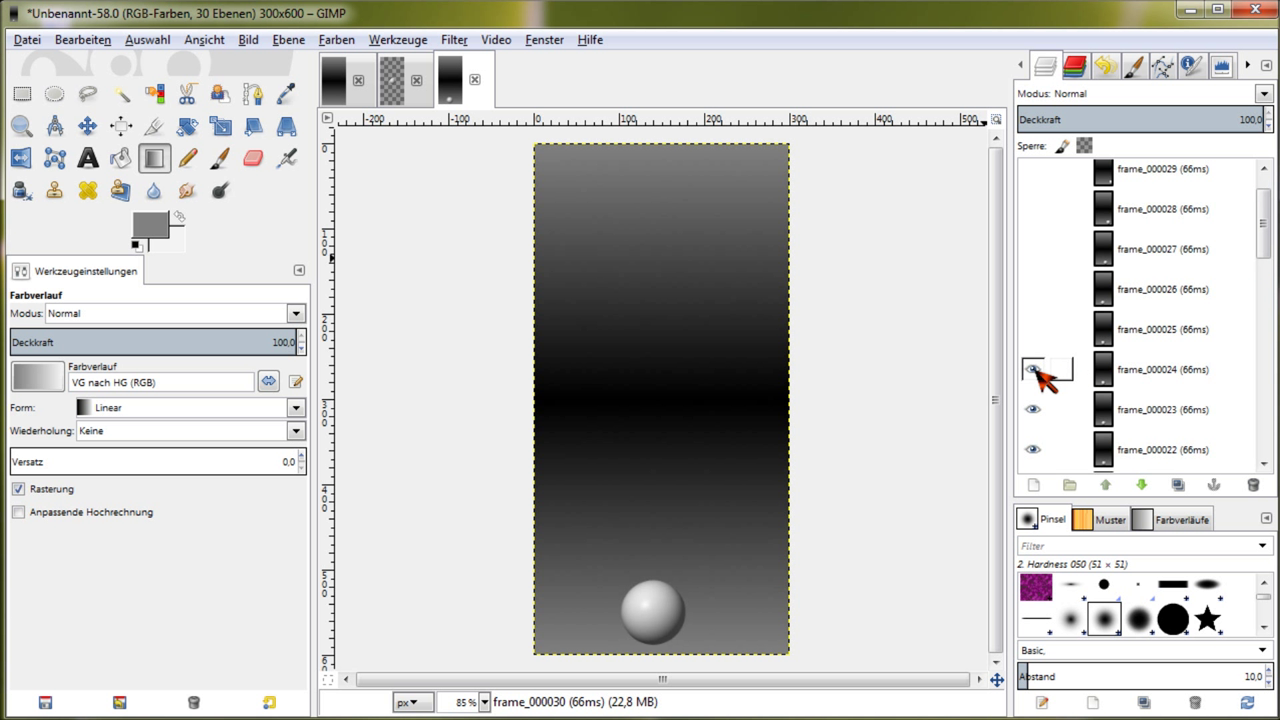
pyautogui.click(1035, 330)
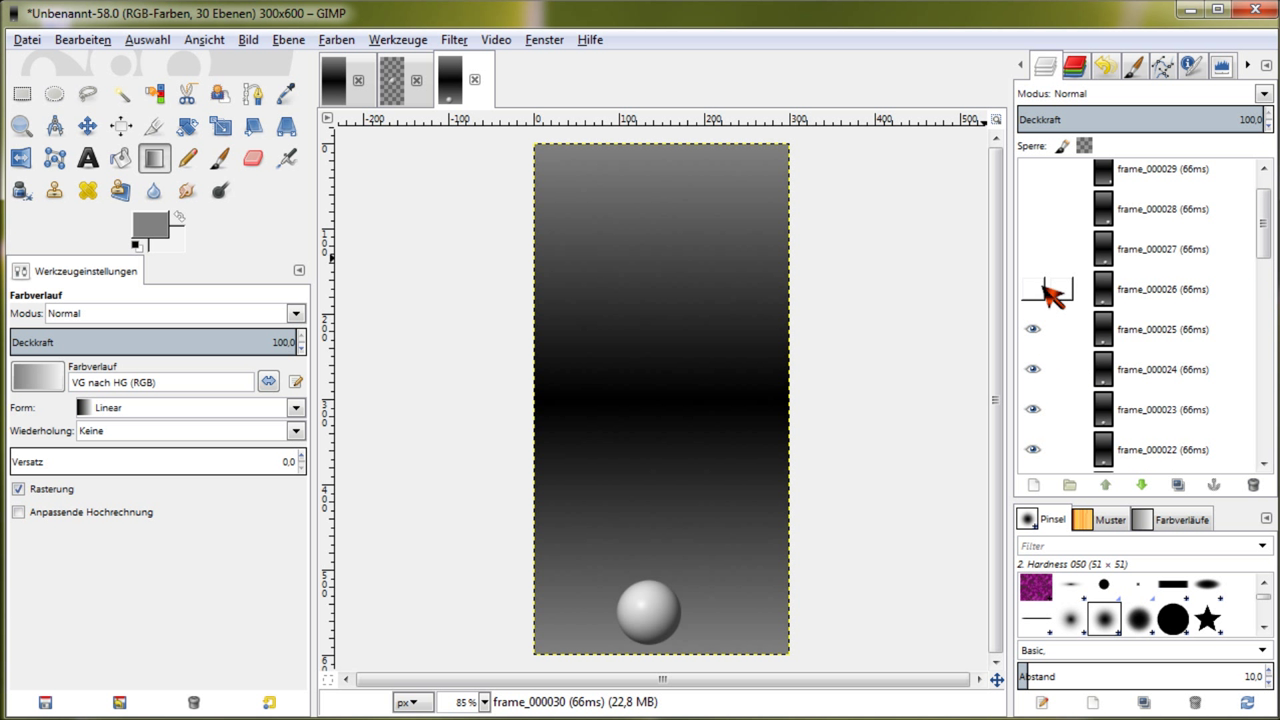
pyautogui.click(1033, 290)
pyautogui.click(1044, 251)
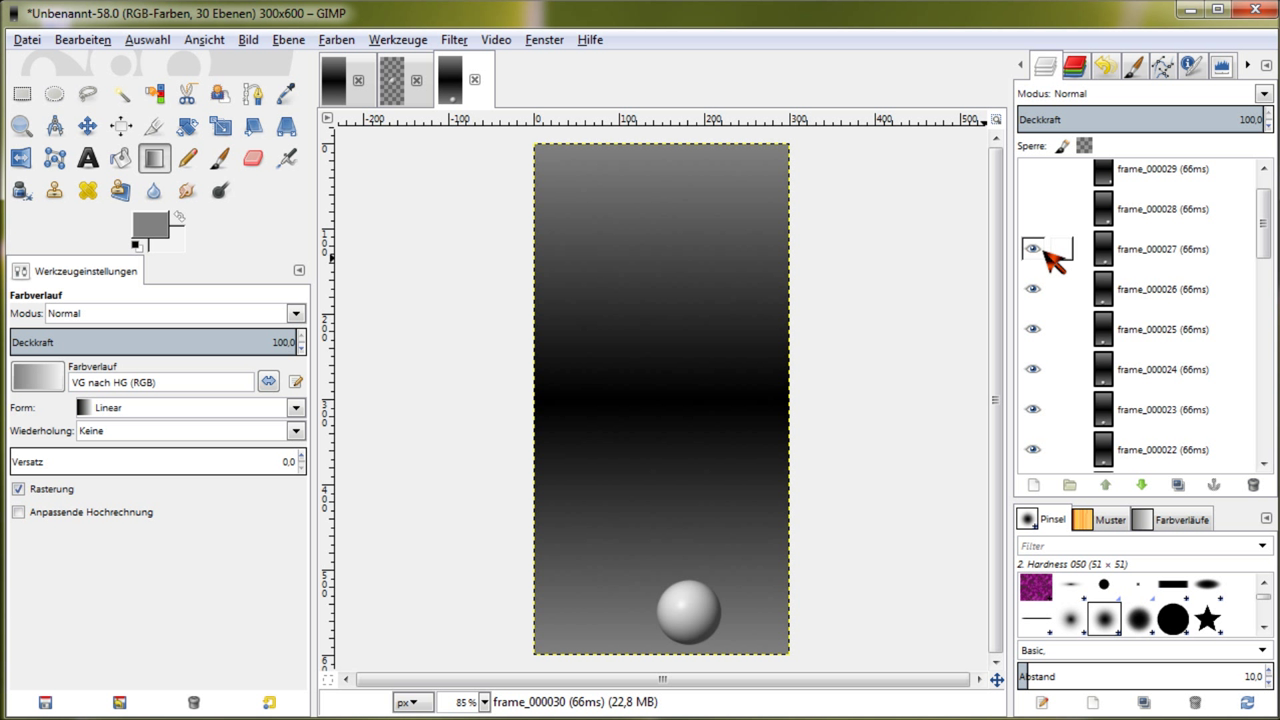
pyautogui.click(1044, 251)
pyautogui.click(1186, 291)
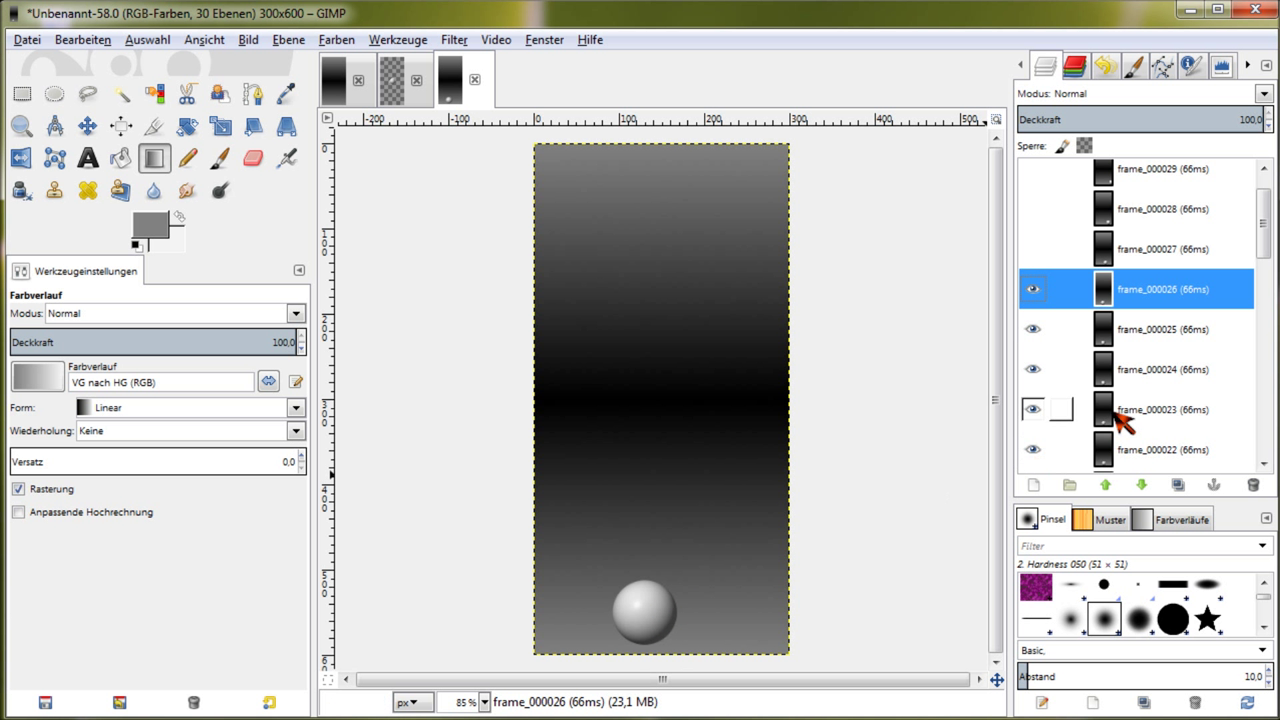
# - Rename layer frame_000026 to 'frame_000026 (500ms)' so that frame holds for 500 ms
pyautogui.doubleClick(1207, 289)
pyautogui.moveTo(1205, 286); pyautogui.dragTo(1183, 287)
pyautogui.write('500')
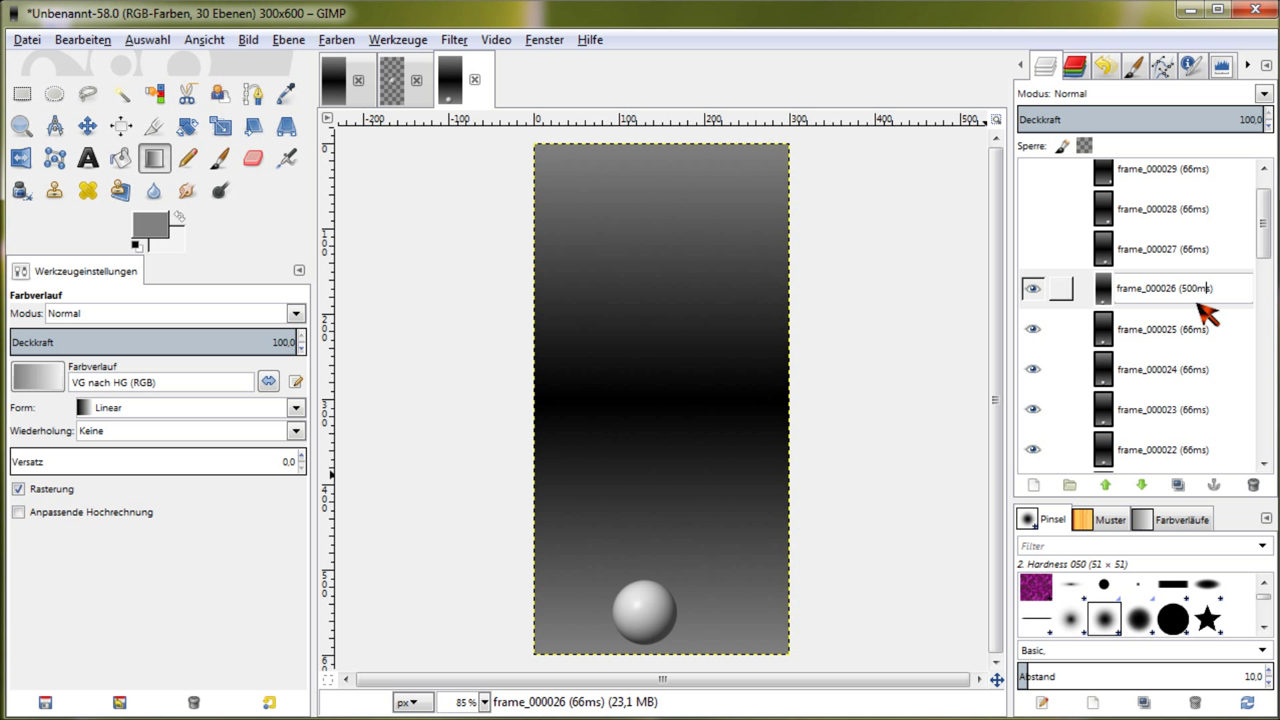
pyautogui.press('Return')
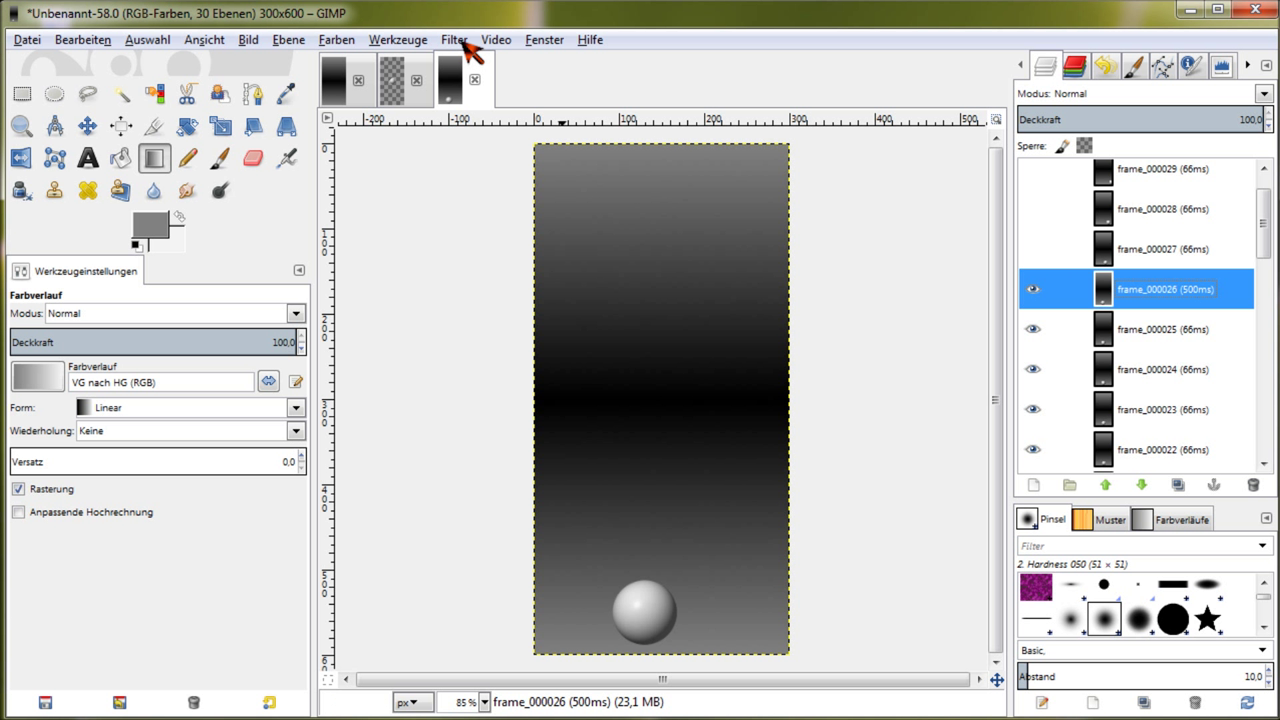
pyautogui.click(455, 40)
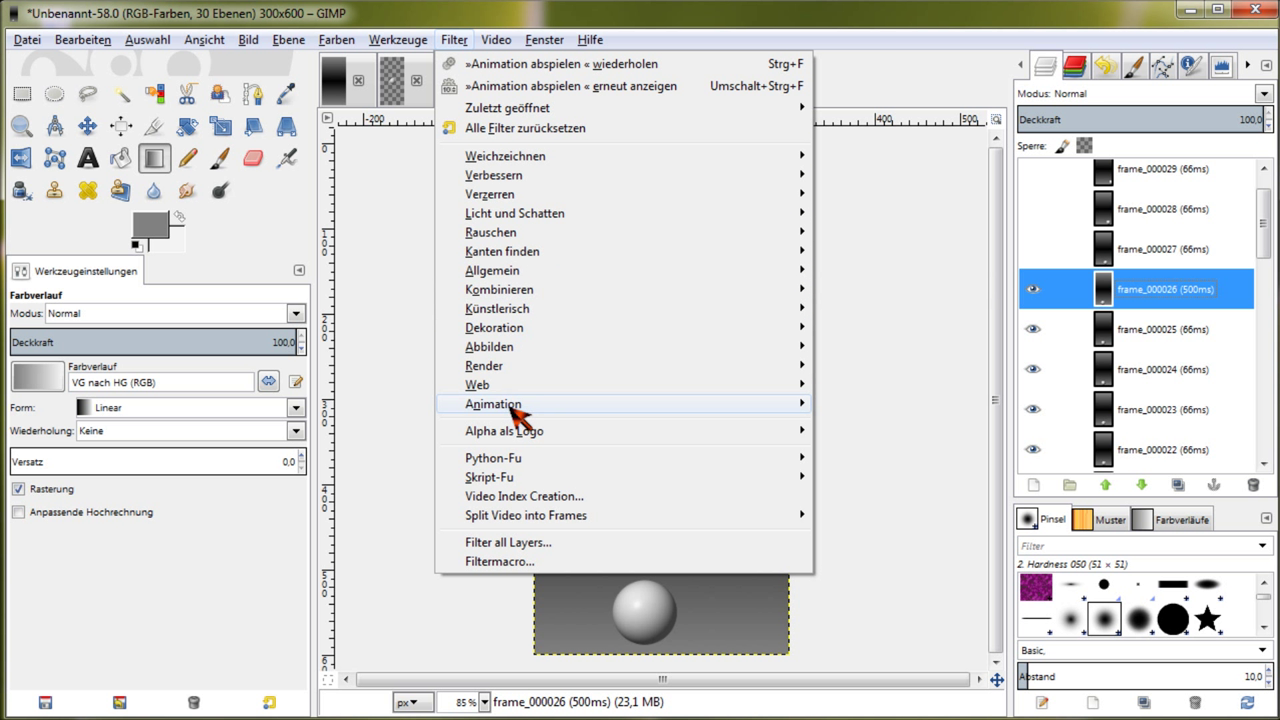
pyautogui.click(897, 510)
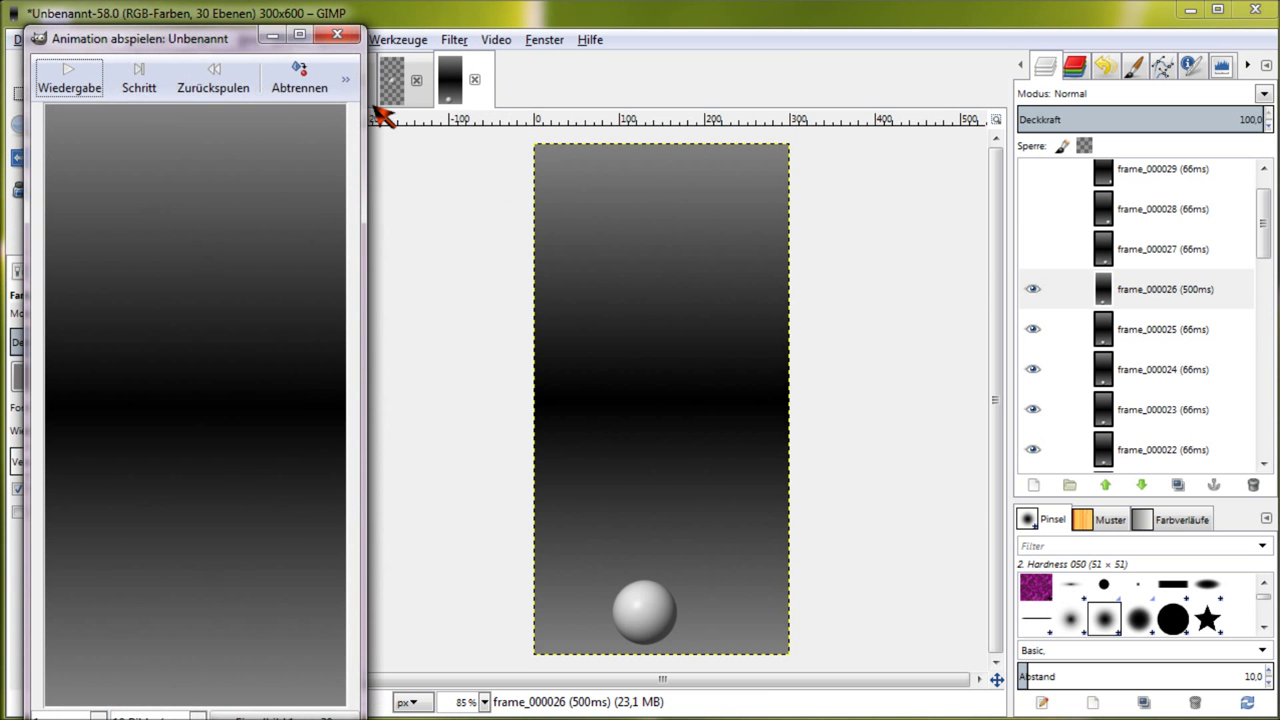
pyautogui.moveTo(243, 30); pyautogui.dragTo(665, 21)
pyautogui.click(477, 75)
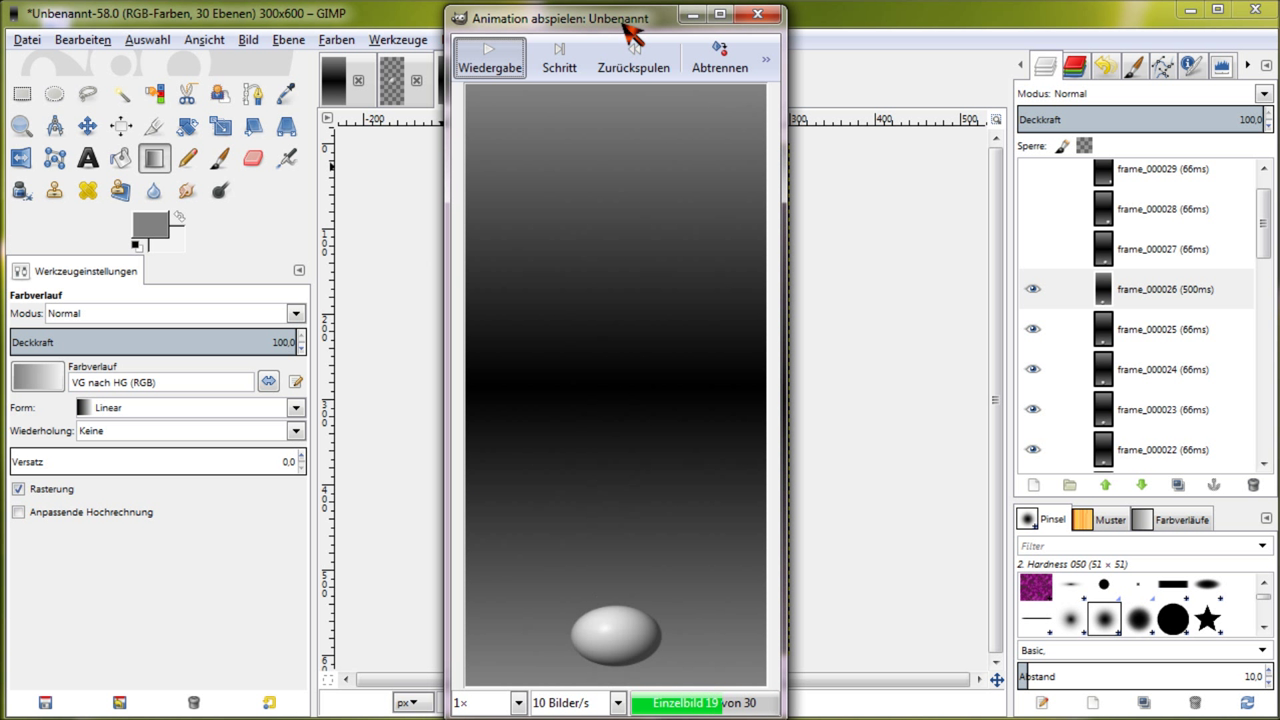
pyautogui.moveTo(634, 28); pyautogui.dragTo(644, 23)
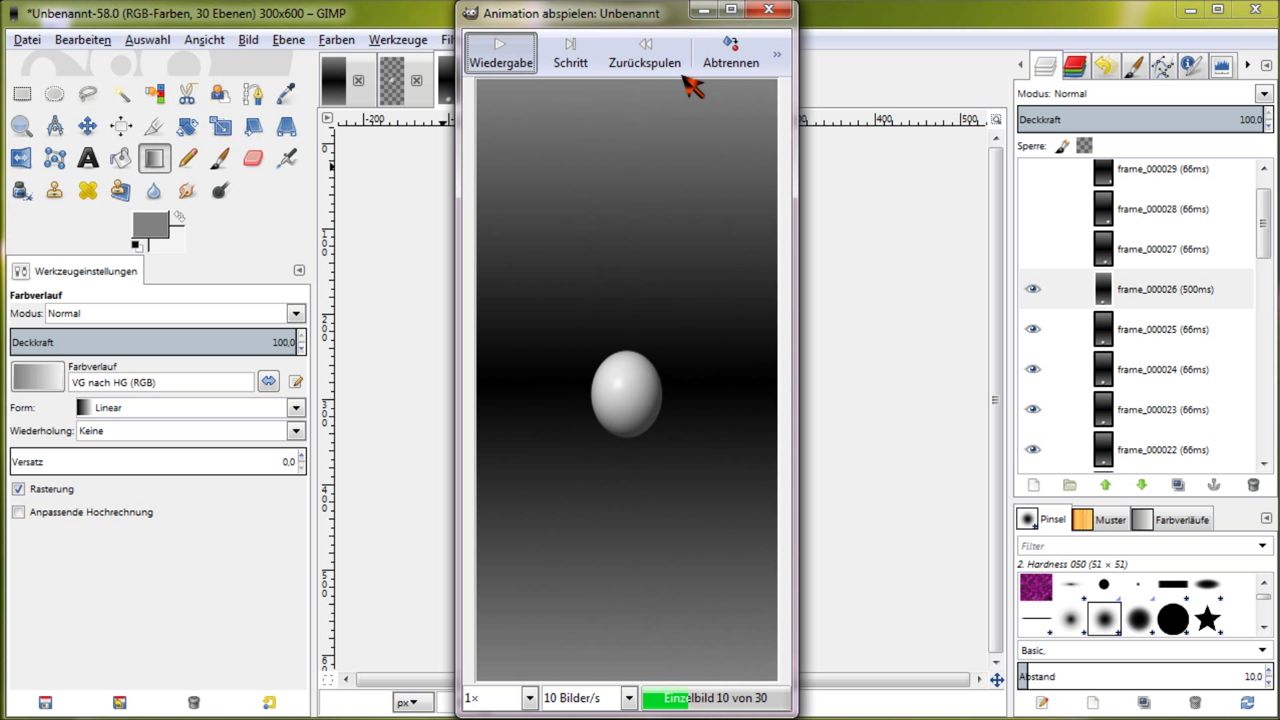
pyautogui.click(785, 10)
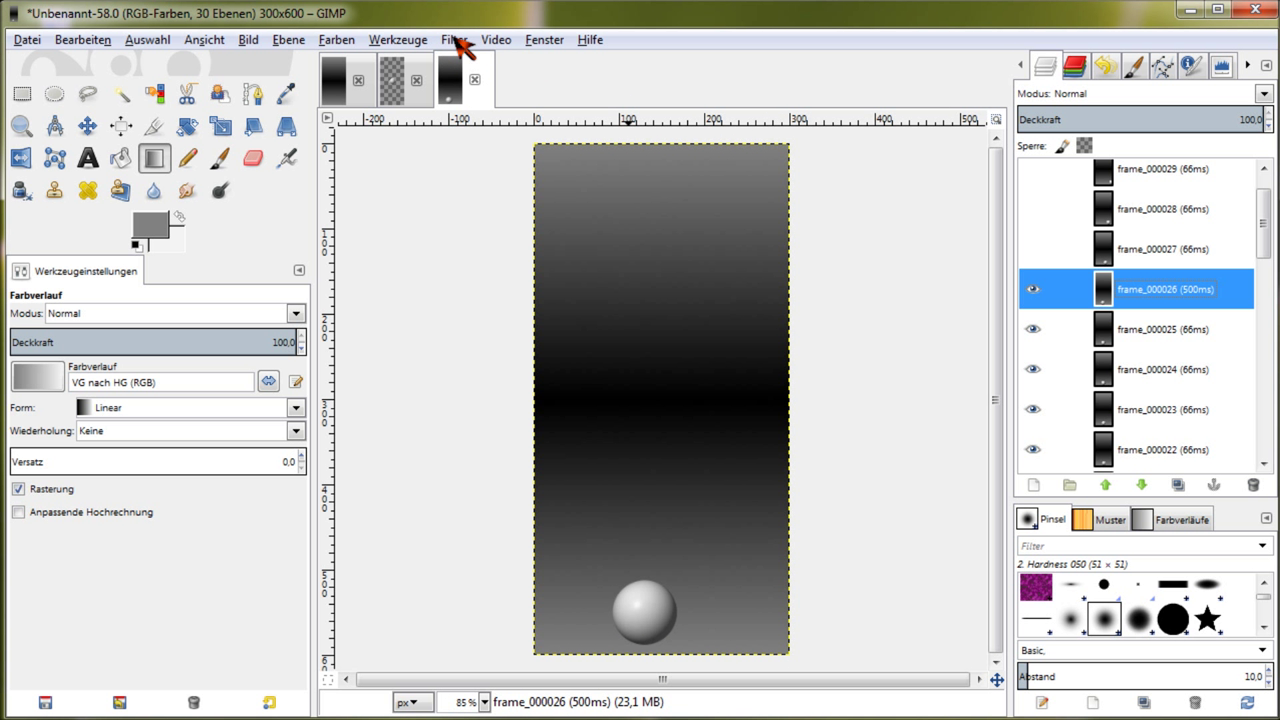
# - Apply Animation > Optimieren (Differenz) to reduce the animation to 28 layers
pyautogui.click(455, 42)
pyautogui.moveTo(494, 404)
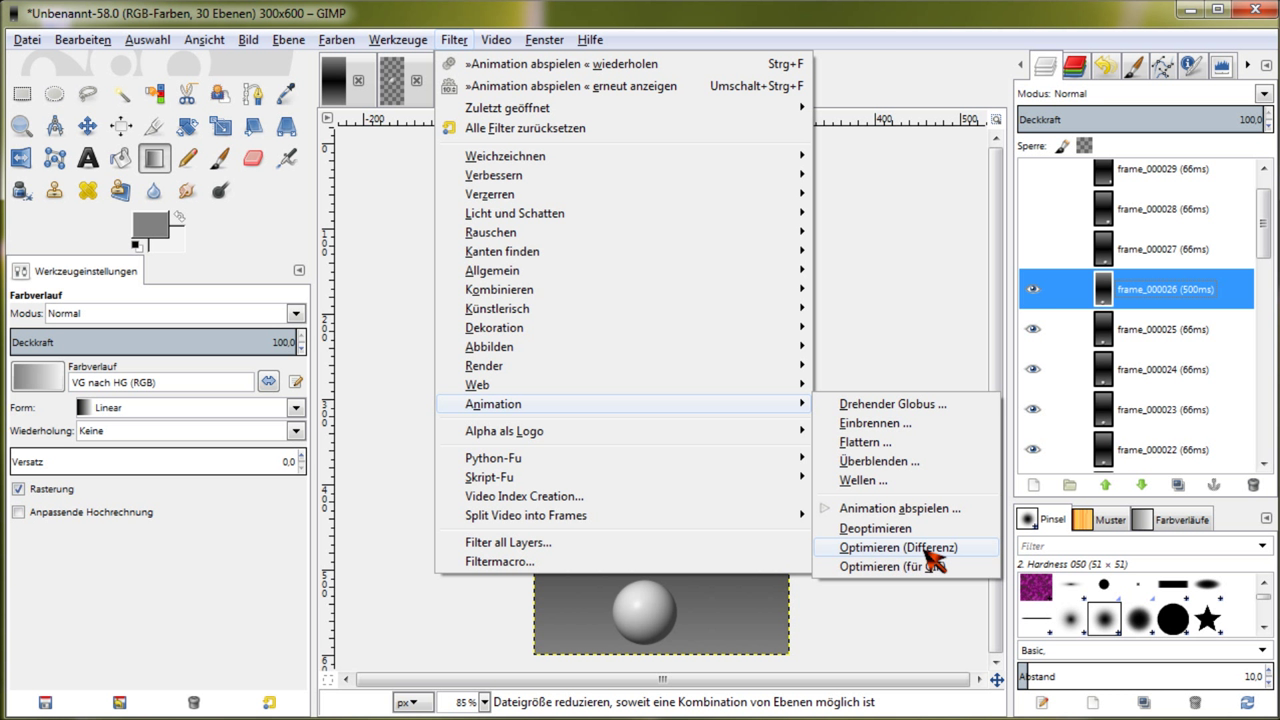
pyautogui.click(928, 550)
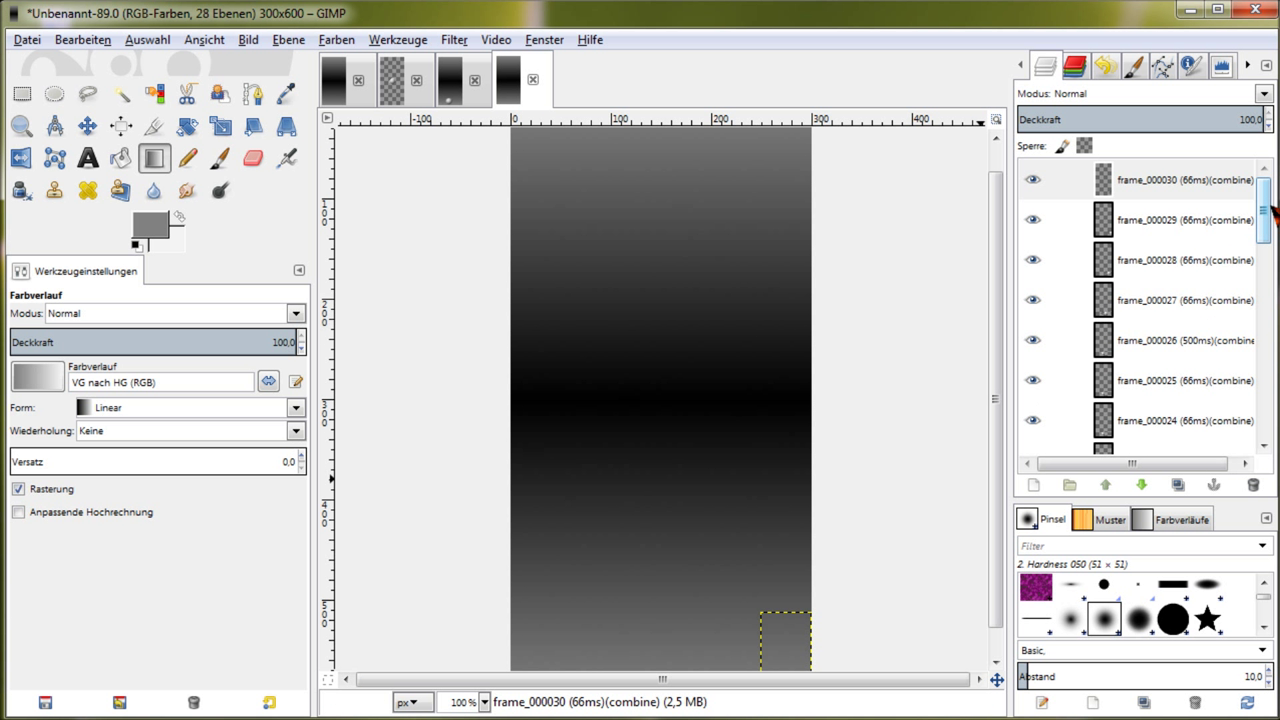
pyautogui.moveTo(1270, 203); pyautogui.dragTo(1275, 426)
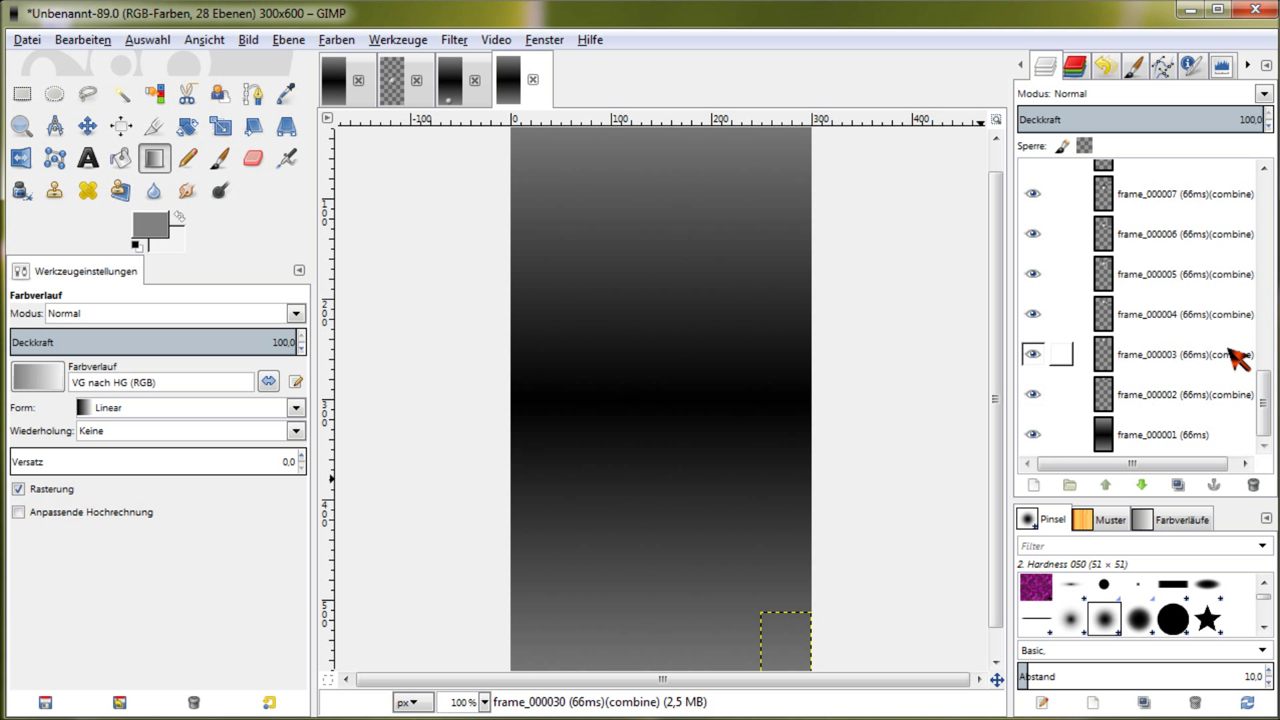
# - Toggle frame_000001's visibility off and back on, then select that layer
pyautogui.click(1033, 435)
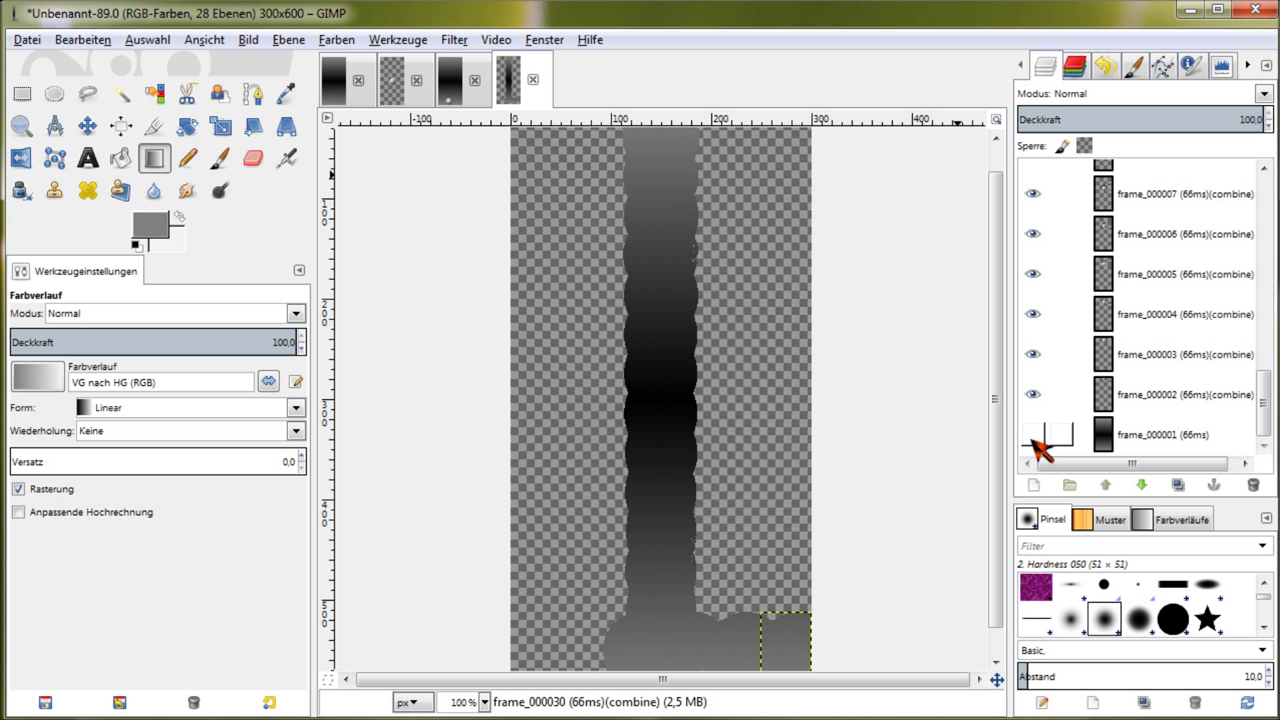
pyautogui.click(1034, 436)
pyautogui.click(1170, 434)
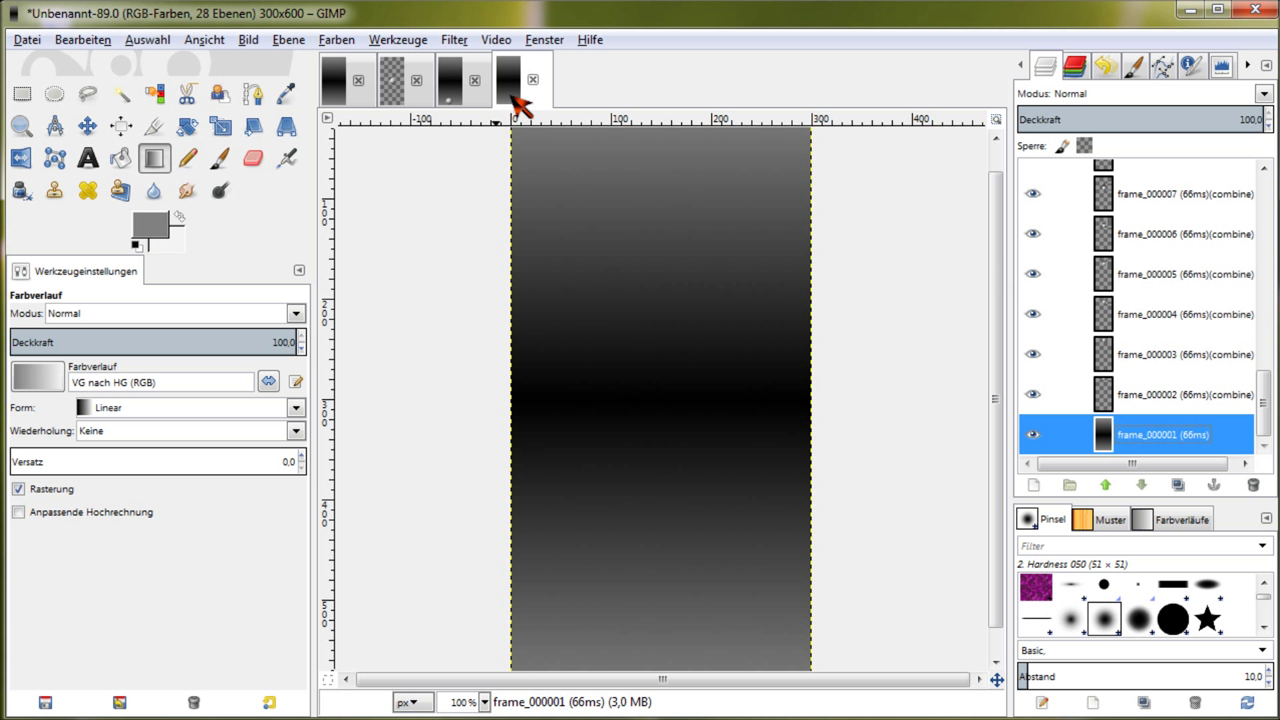
# - Export the image under the file name Kugel.gif
pyautogui.click(27, 40)
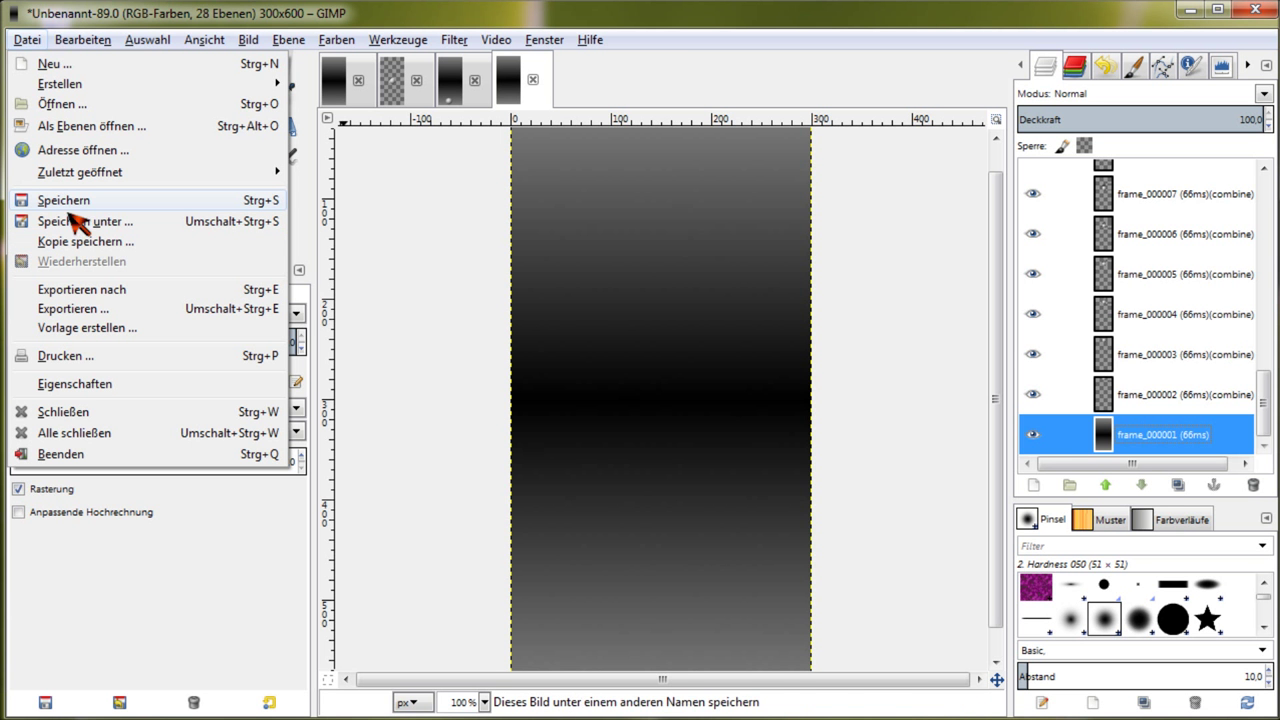
pyautogui.click(70, 310)
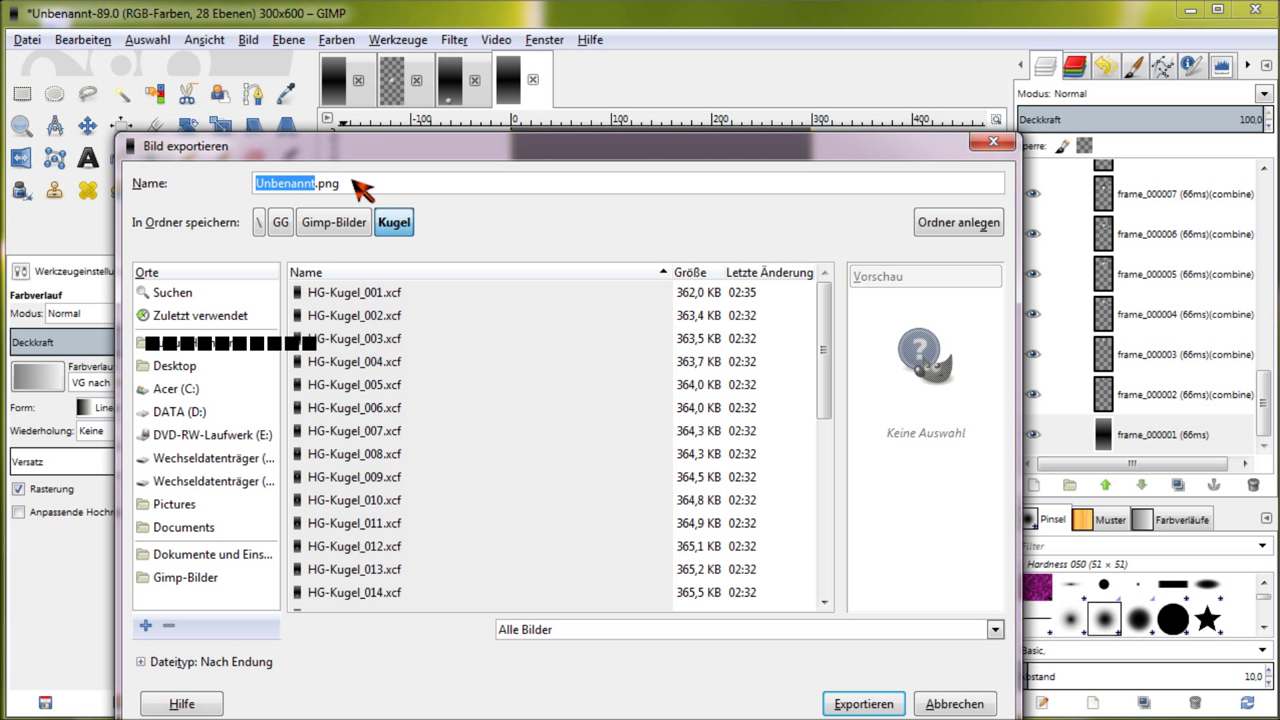
pyautogui.moveTo(352, 181); pyautogui.dragTo(200, 180)
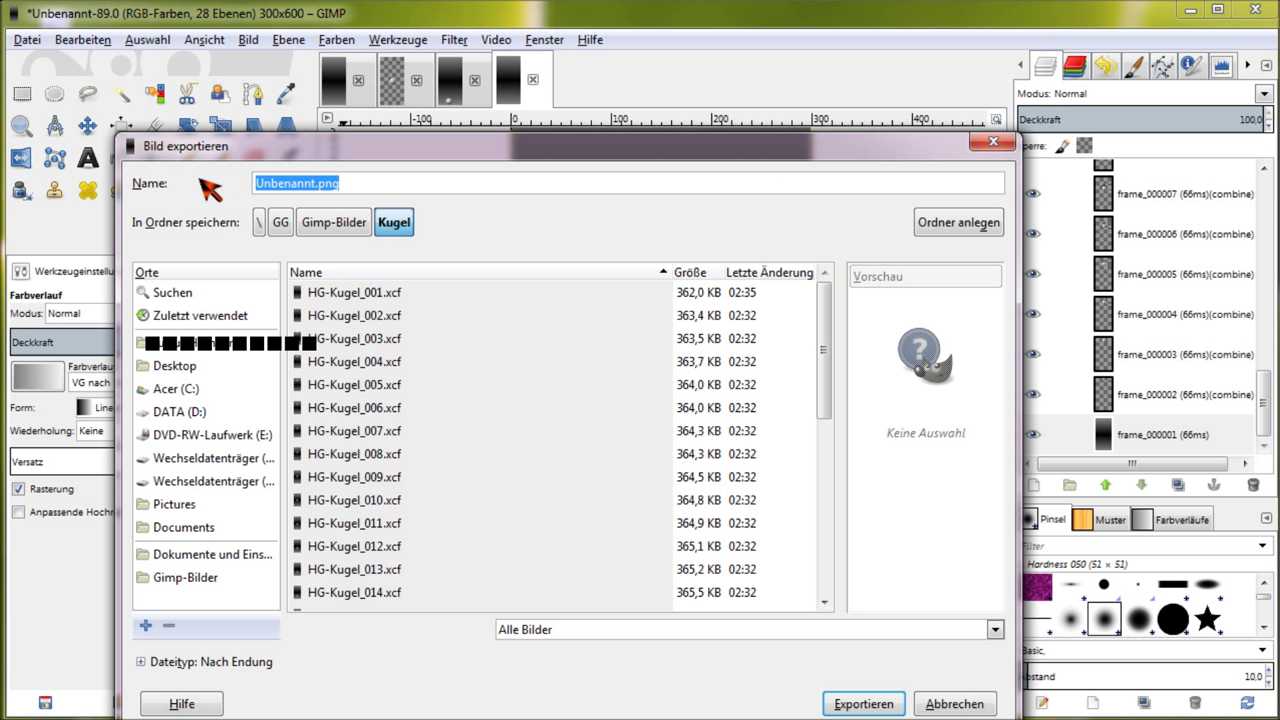
pyautogui.write('Kugel.')
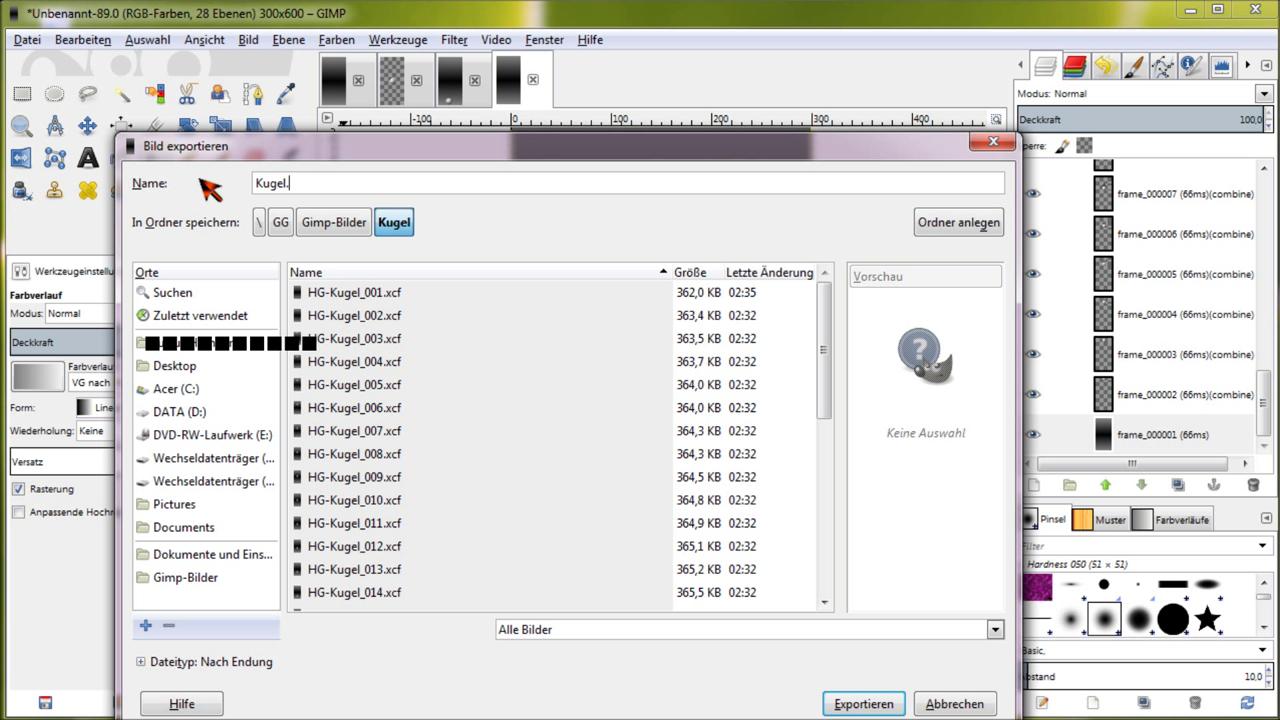
pyautogui.press('Return')
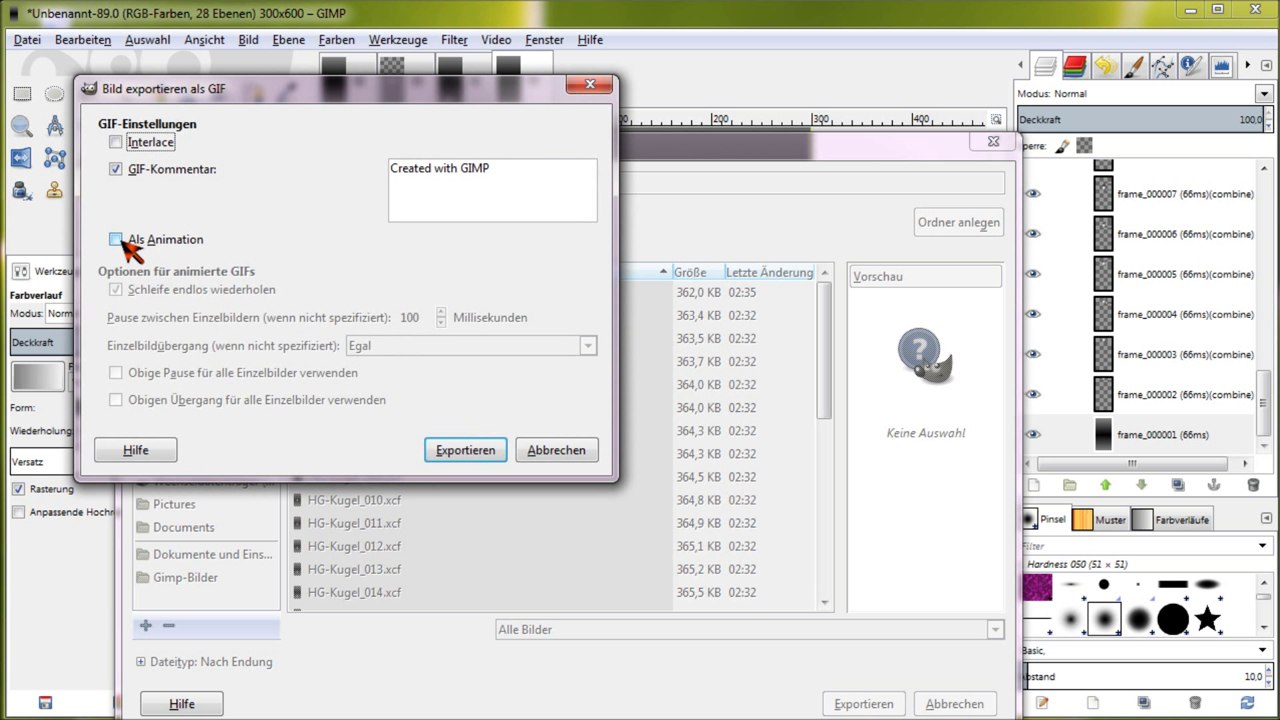
# - Export as a looping animation with 66 ms delay and disposal applied to all frames
pyautogui.click(116, 240)
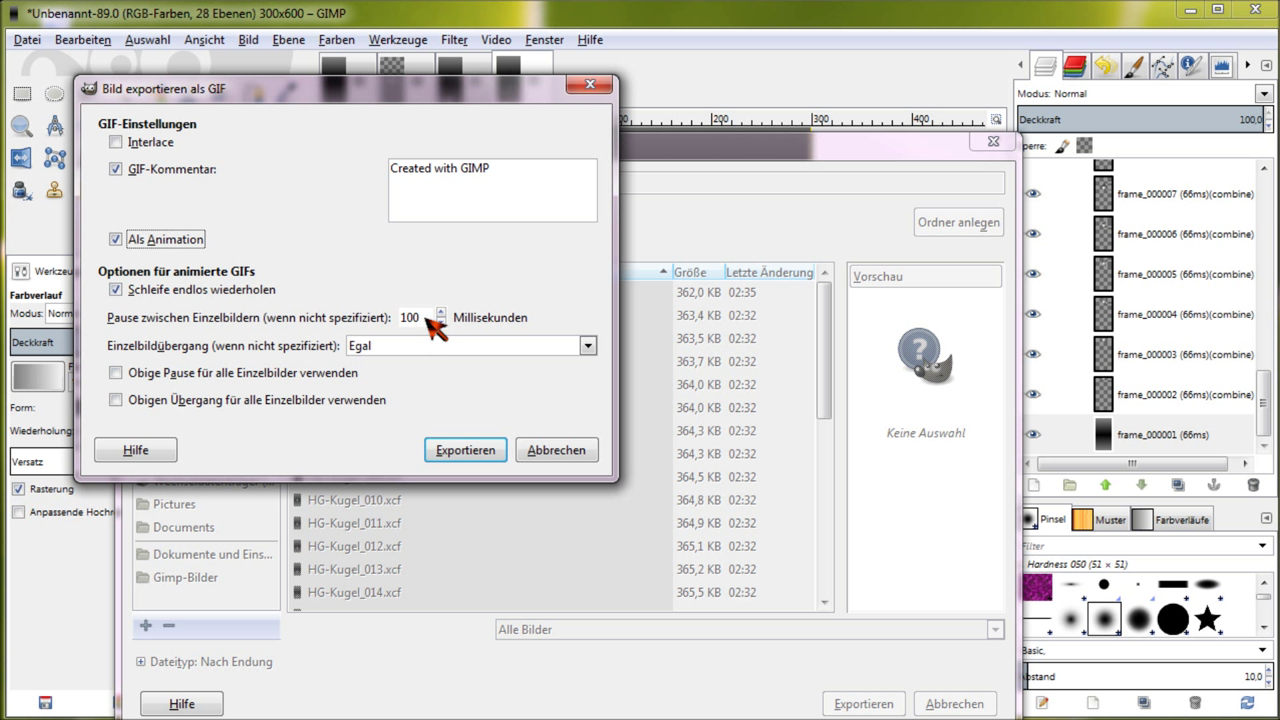
pyautogui.moveTo(427, 314); pyautogui.dragTo(408, 319)
pyautogui.write('66')
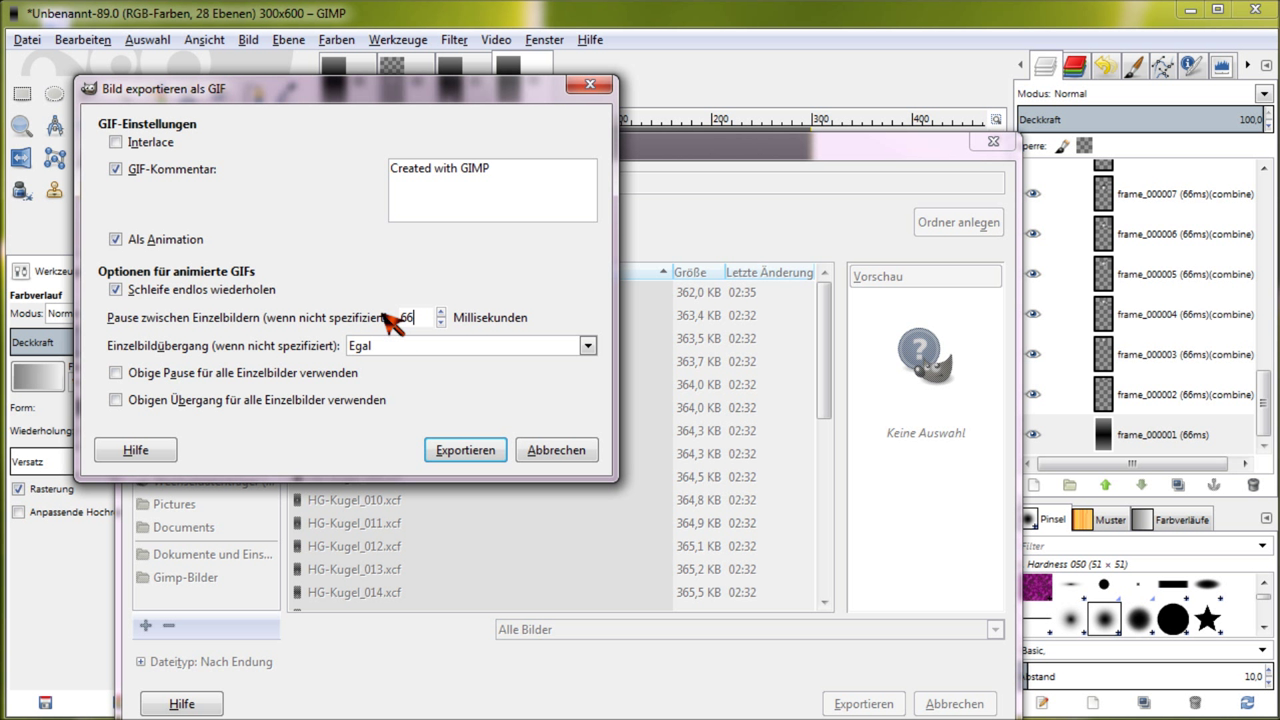
pyautogui.click(117, 373)
pyautogui.click(117, 400)
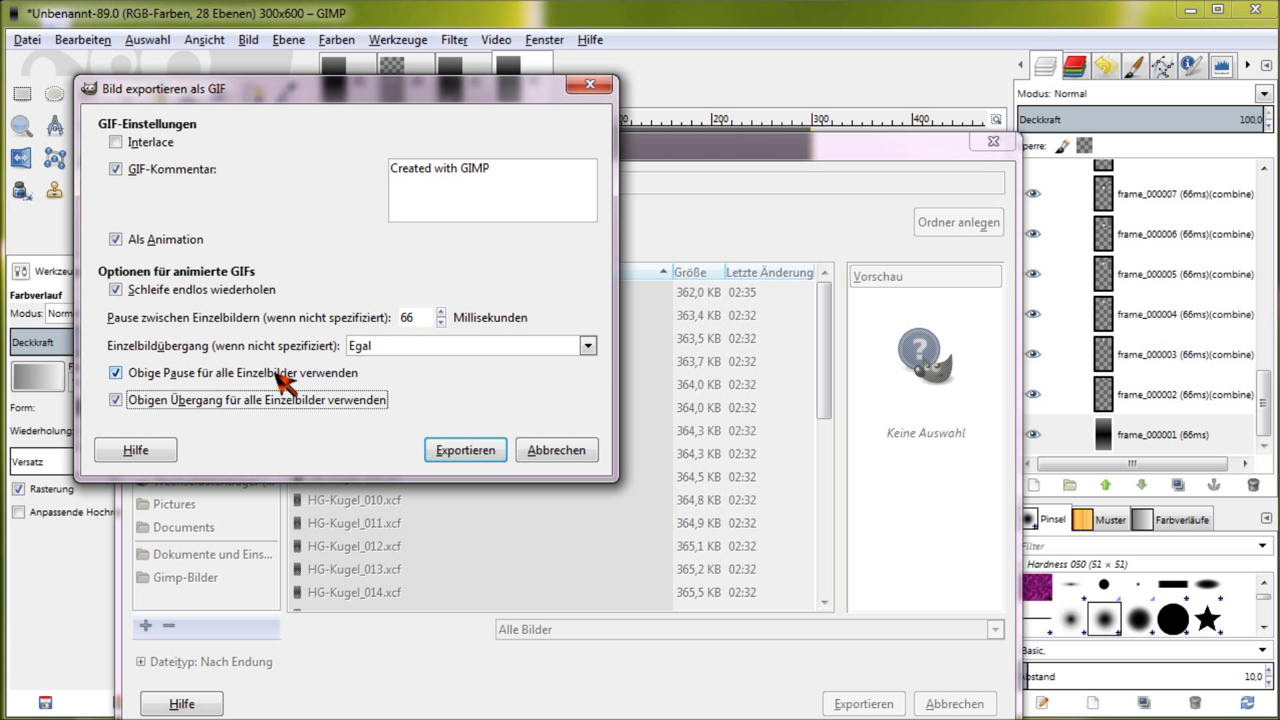
pyautogui.click(465, 452)
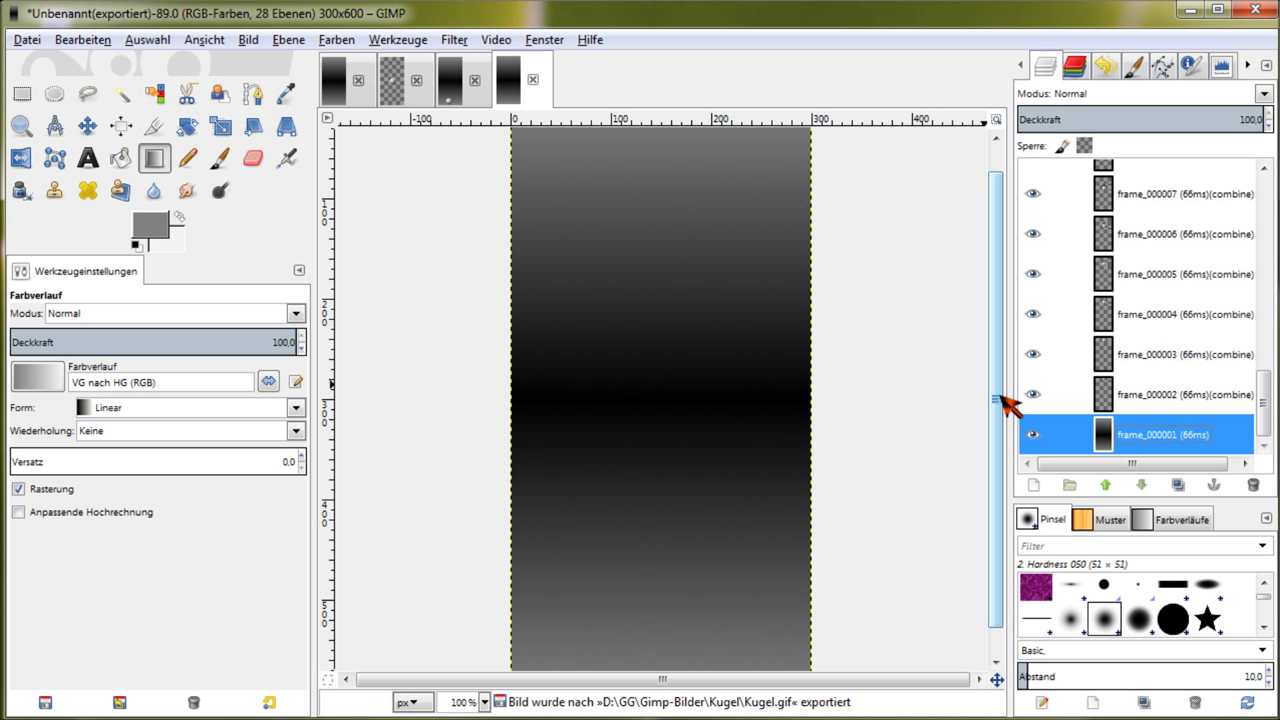
pyautogui.moveTo(1003, 400); pyautogui.dragTo(1010, 383)
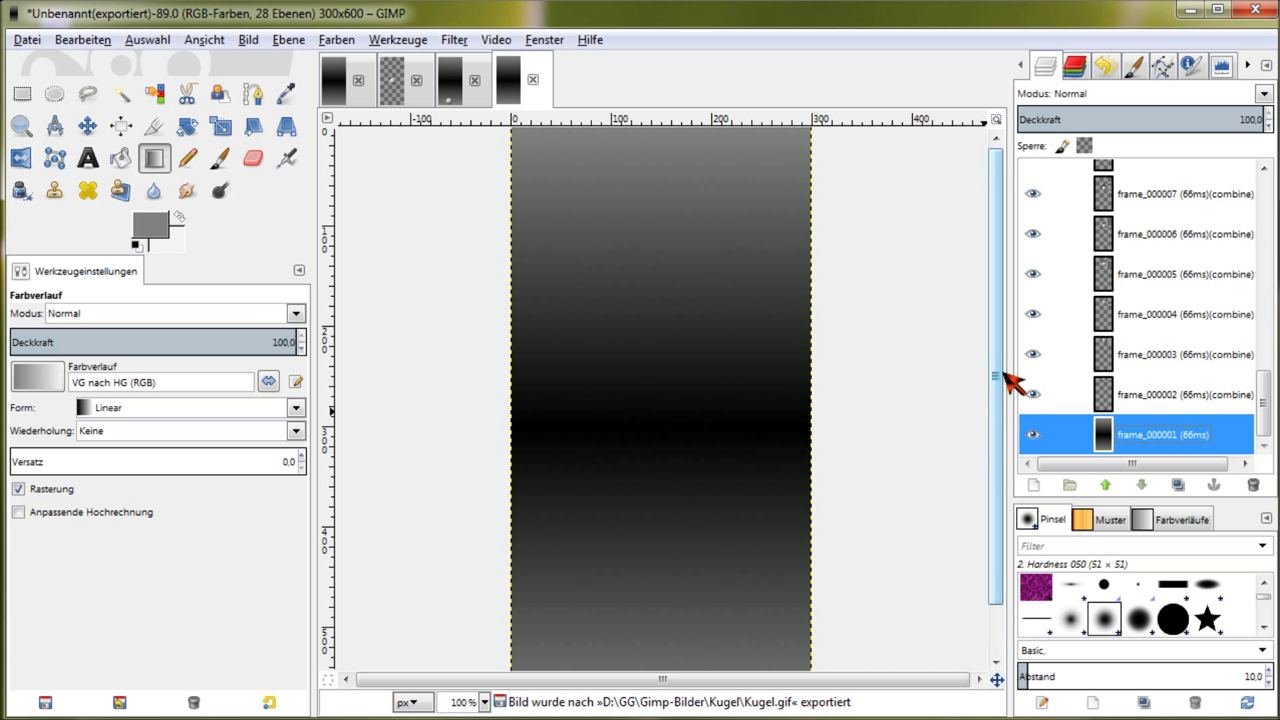